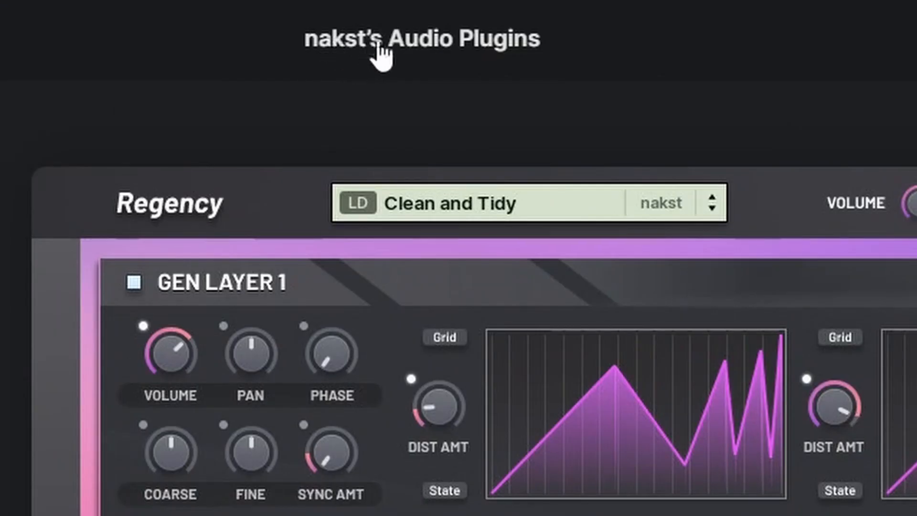
- Look through the audio plugin catalogue from Altitude to Fluctus and highlight Regency's phase distortion description
{"action": "left_click", "coordinate": [508, 43]}
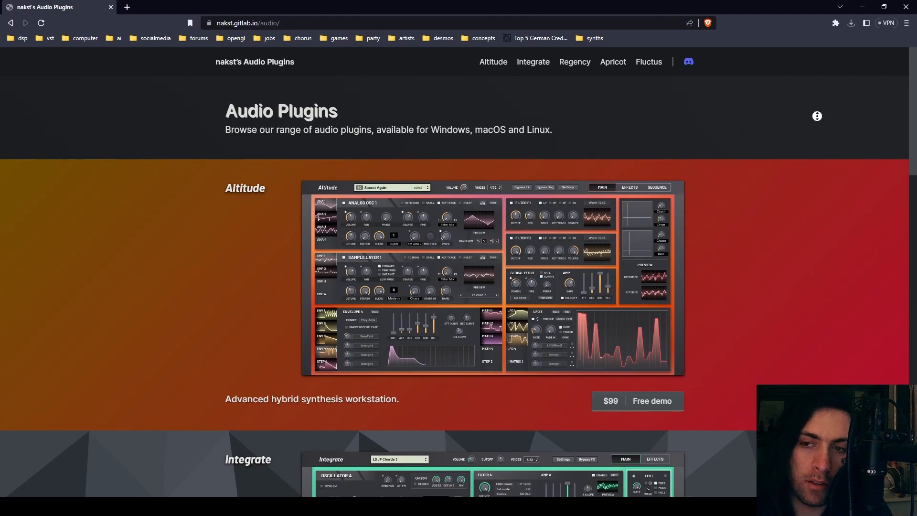
{"action": "scroll", "coordinate": [812, 163], "scroll_direction": "down", "scroll_amount": 15}
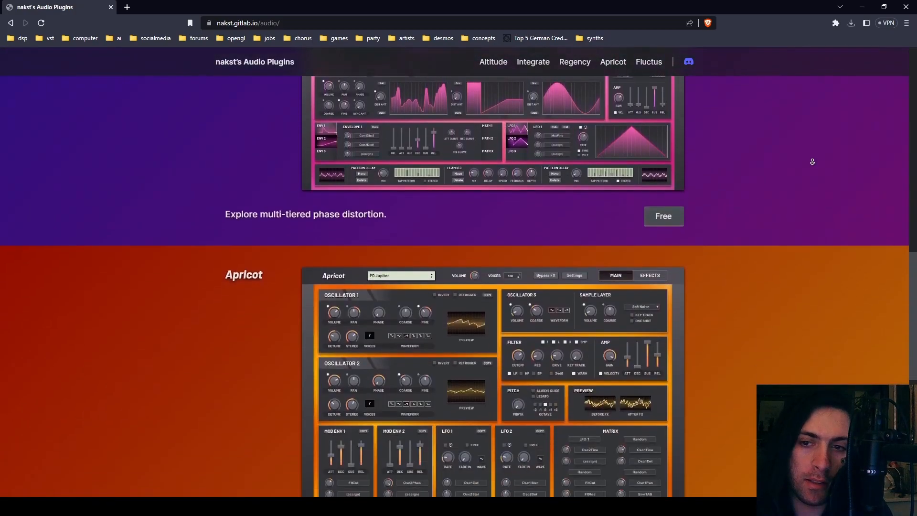
{"action": "scroll", "coordinate": [812, 162], "scroll_direction": "down", "scroll_amount": 7}
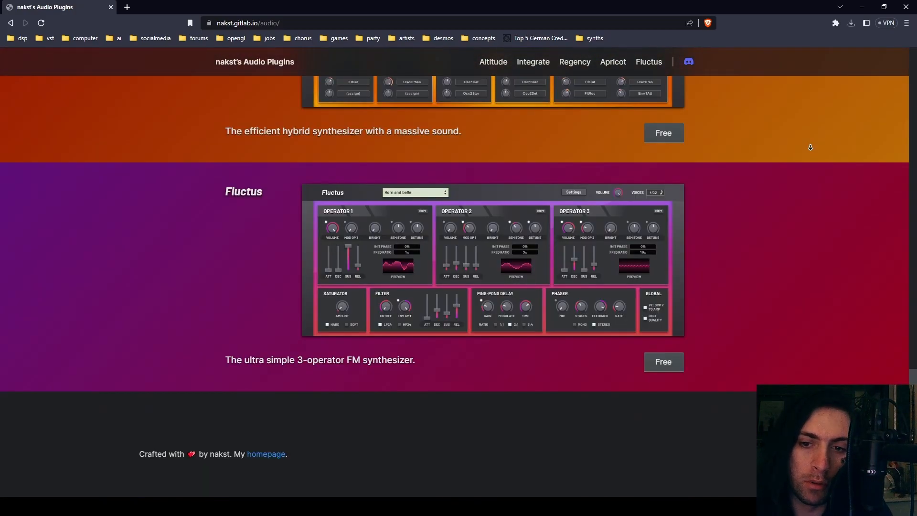
{"action": "scroll", "coordinate": [775, 220], "scroll_direction": "up", "scroll_amount": 10}
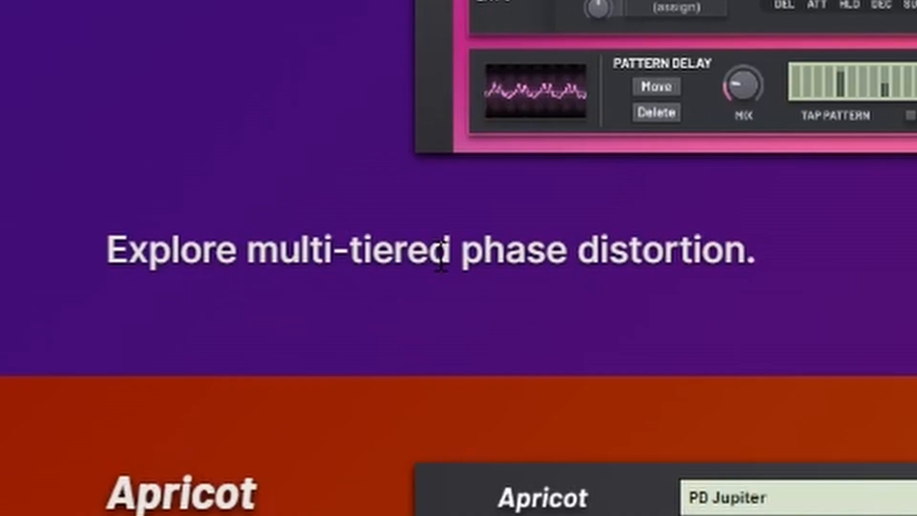
{"action": "left_click_drag", "start_coordinate": [197, 439], "coordinate": [386, 443]}
{"action": "left_click", "coordinate": [386, 442]}
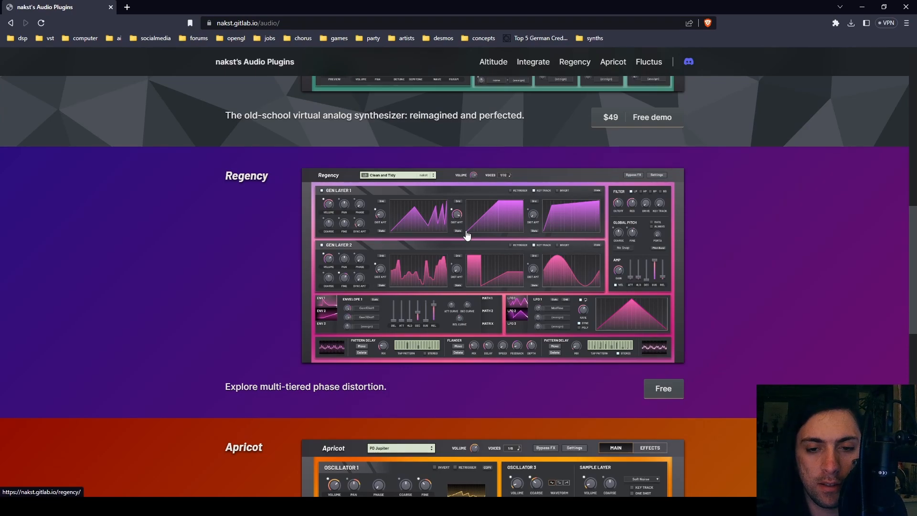
{"action": "left_click", "coordinate": [374, 313]}
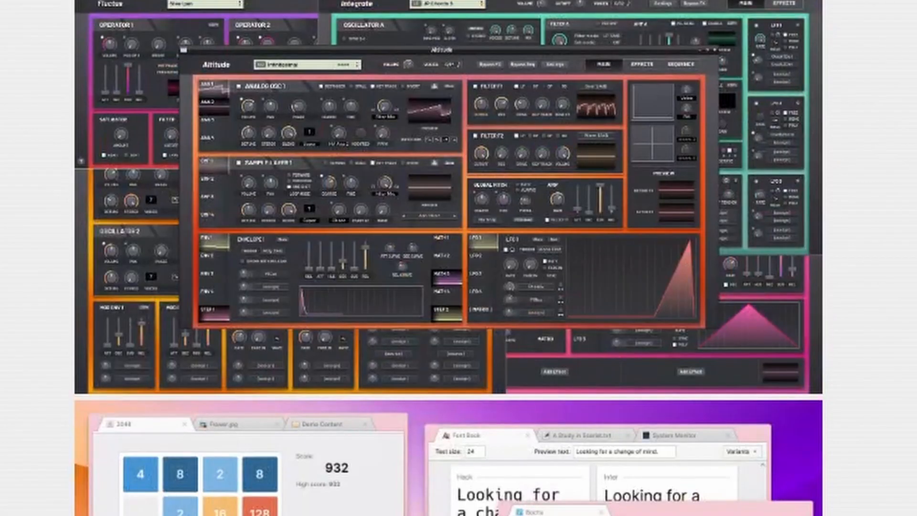
- Browse the project previews on the developer's homepage and the games on the itch.io page
{"action": "scroll", "coordinate": [491, 281], "scroll_direction": "up", "scroll_amount": 3}
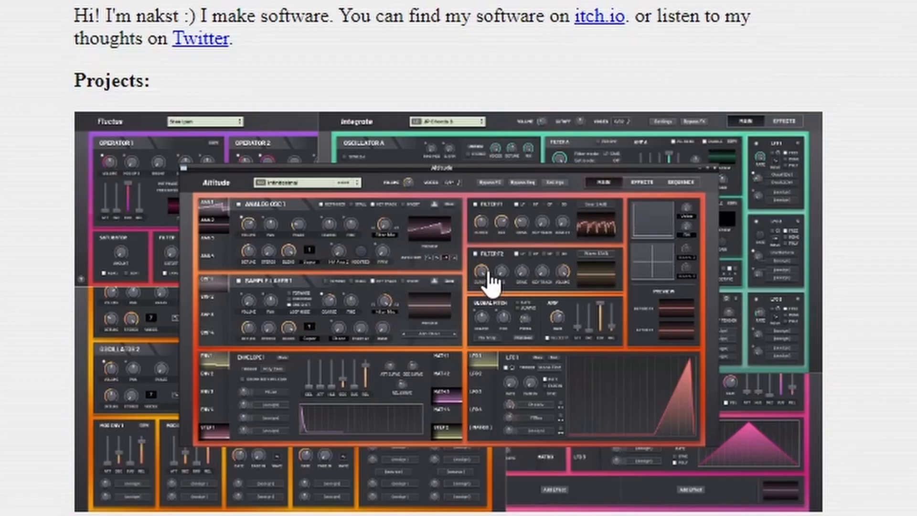
{"action": "scroll", "coordinate": [491, 280], "scroll_direction": "down", "scroll_amount": 10}
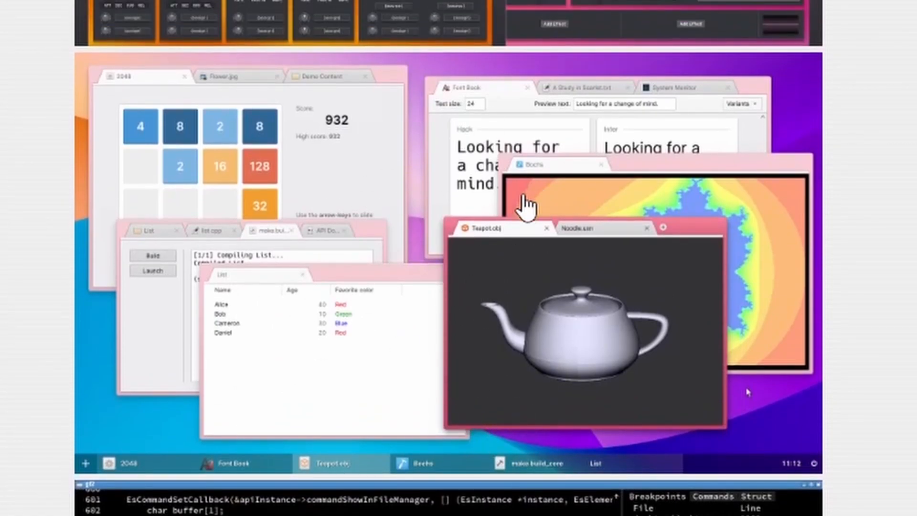
{"action": "scroll", "coordinate": [669, 419], "scroll_direction": "down", "scroll_amount": 12}
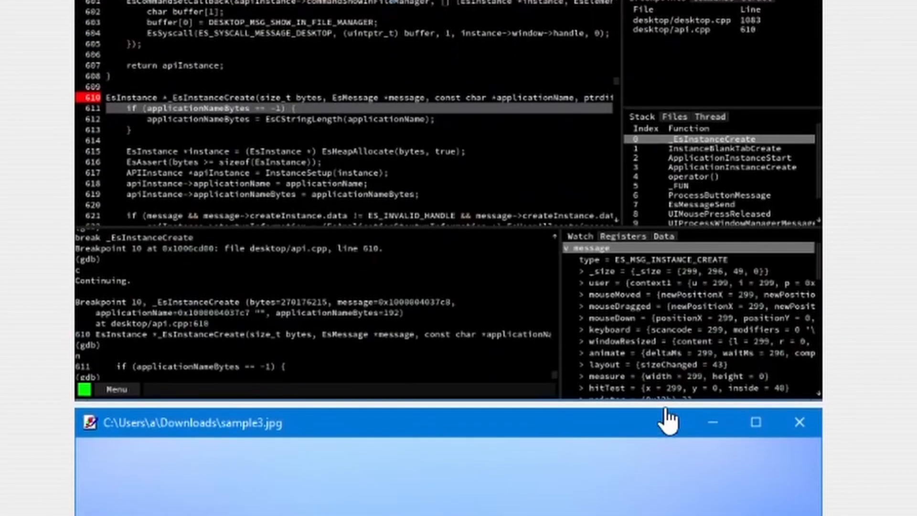
{"action": "scroll", "coordinate": [484, 391], "scroll_direction": "down", "scroll_amount": 3}
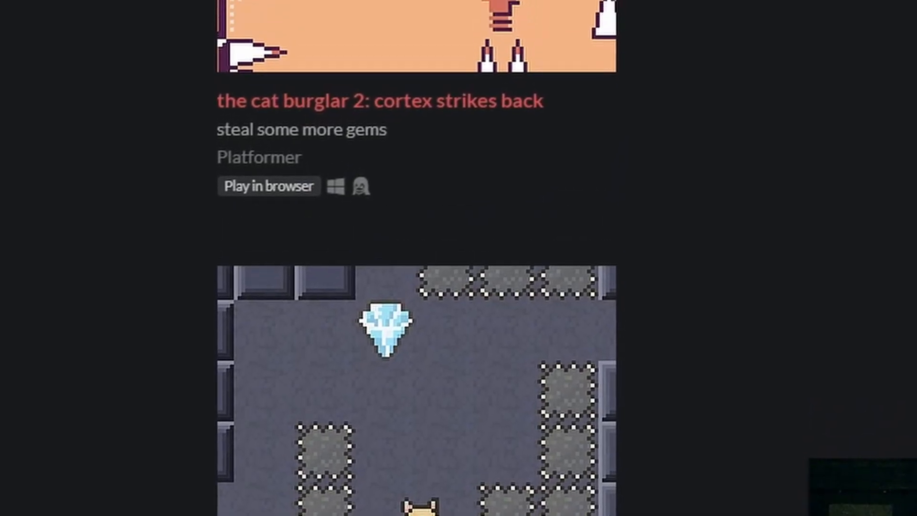
{"action": "scroll", "coordinate": [501, 143], "scroll_direction": "up", "scroll_amount": 5}
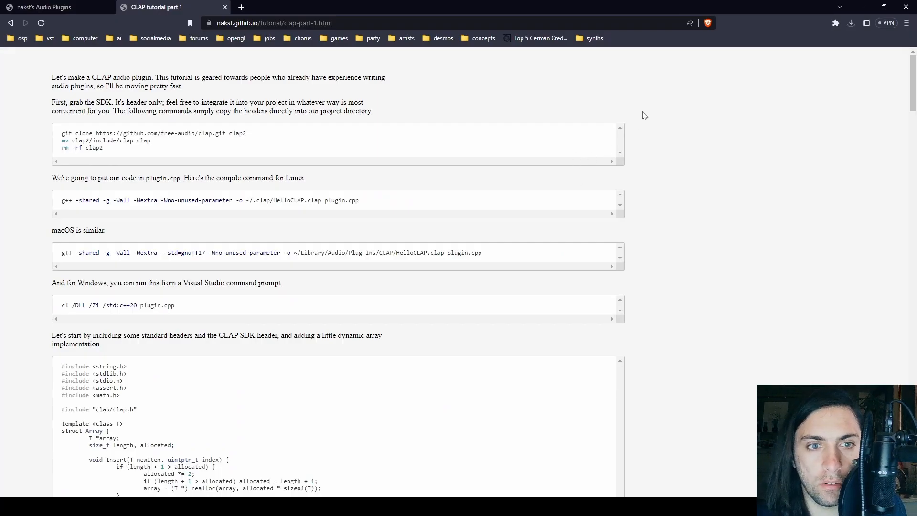
- Skim the CLAP tutorial part 1 from the SDK setup commands through to the links to the other parts
{"action": "scroll", "coordinate": [458, 258], "scroll_direction": "down", "scroll_amount": 7}
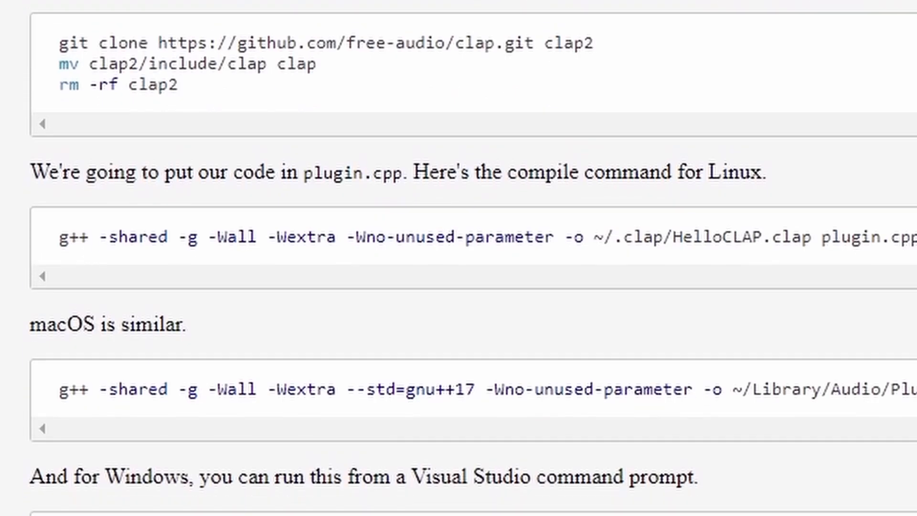
{"action": "scroll", "coordinate": [458, 258], "scroll_direction": "down", "scroll_amount": 10}
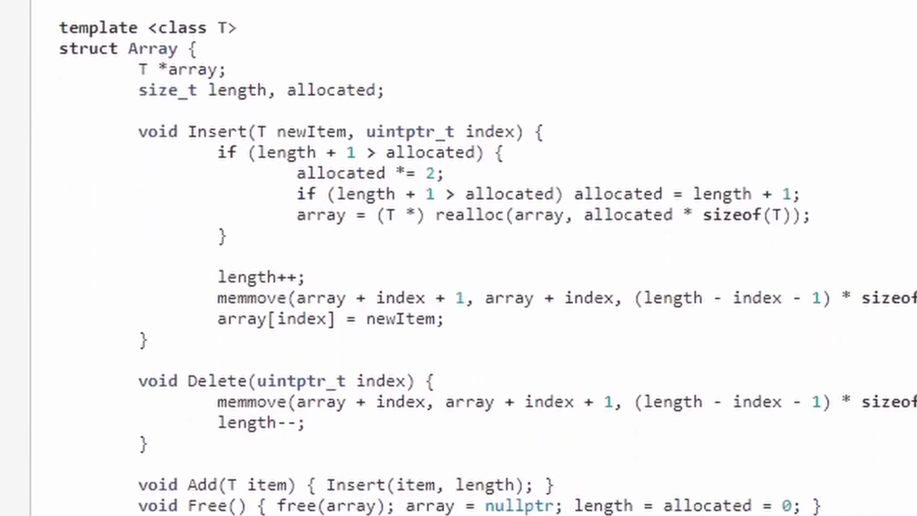
{"action": "scroll", "coordinate": [458, 257], "scroll_direction": "down", "scroll_amount": 15}
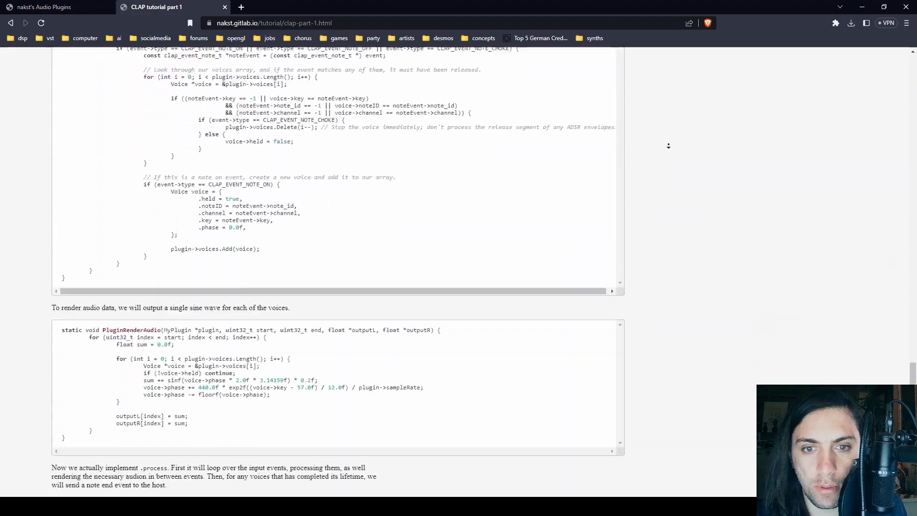
{"action": "scroll", "coordinate": [669, 145], "scroll_direction": "down", "scroll_amount": 12}
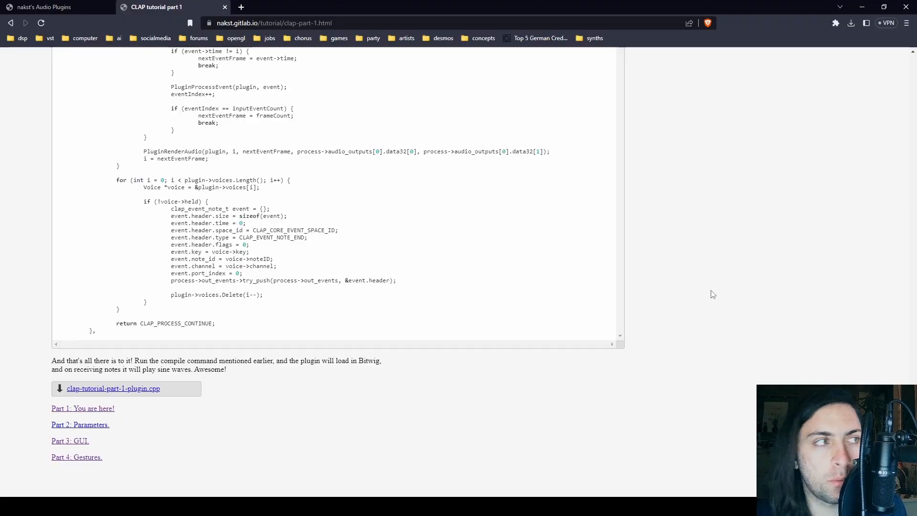
{"action": "scroll", "coordinate": [706, 293], "scroll_direction": "up", "scroll_amount": 20}
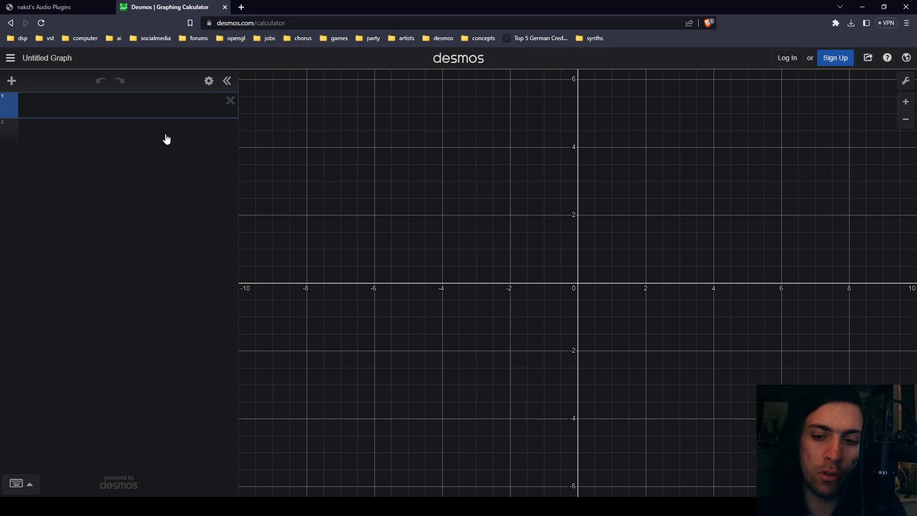
- In the Desmos graphing calculator, enter W = sin(xπ) and define the shaping function f(x) = tanh(4x)
{"action": "type", "text": "w=sin(xpi"}
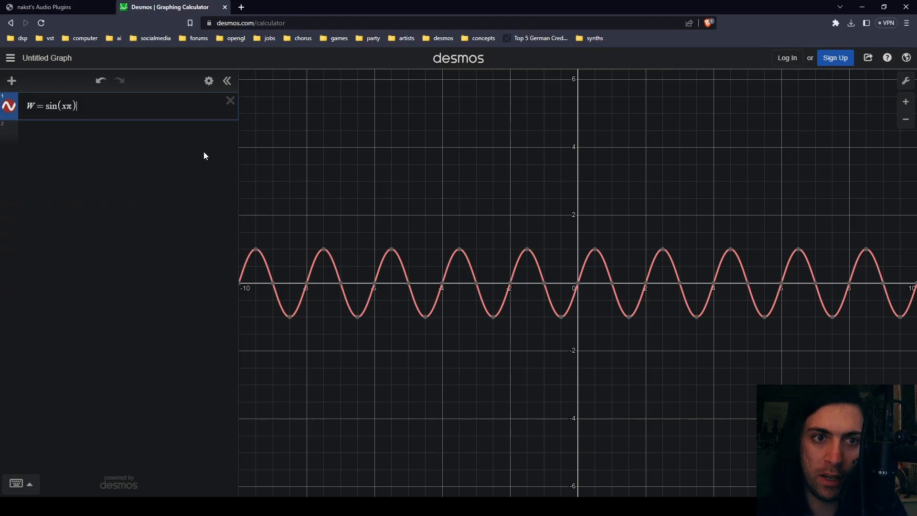
{"action": "key", "text": "Return"}
{"action": "type", "text": "f(x) = "}
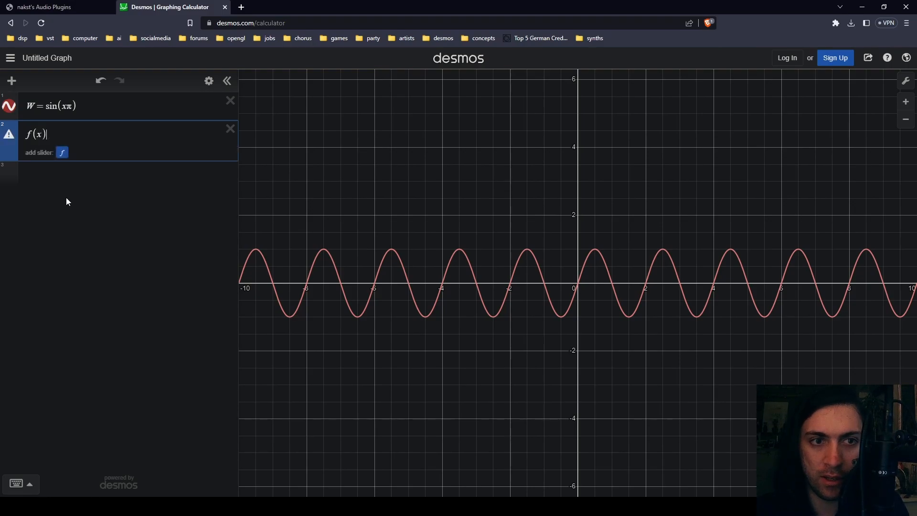
{"action": "type", "text": "tanh(4x)"}
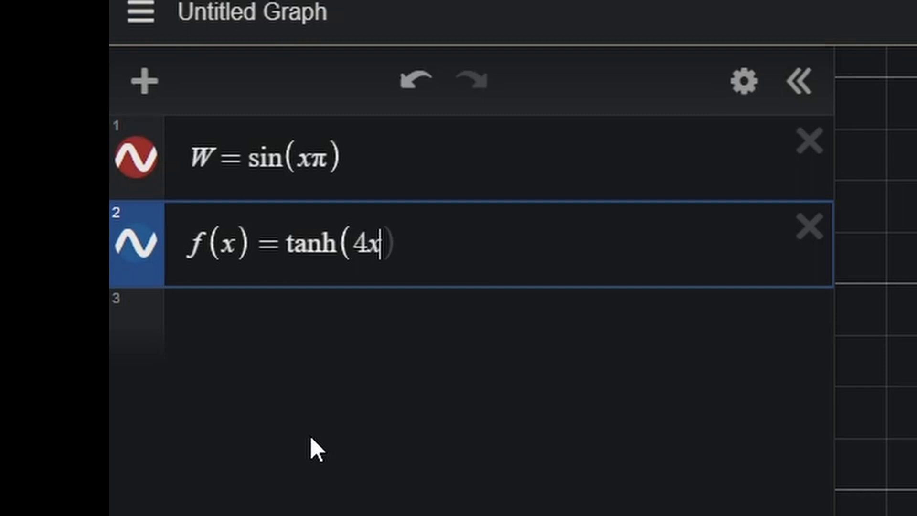
- Hide the tanh curve and plot f(W) as a new expression alongside the sine wave
{"action": "left_click", "coordinate": [136, 244]}
{"action": "left_click", "coordinate": [17, 175]}
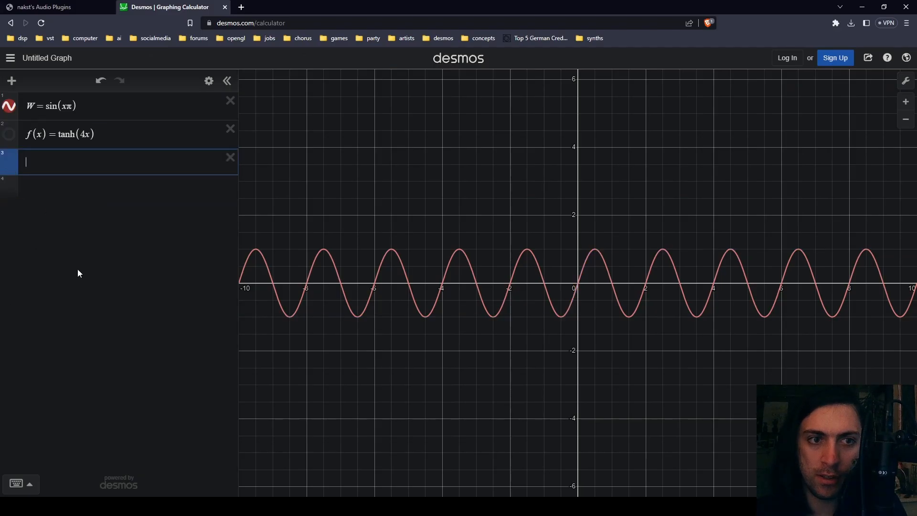
{"action": "type", "text": "f(W)"}
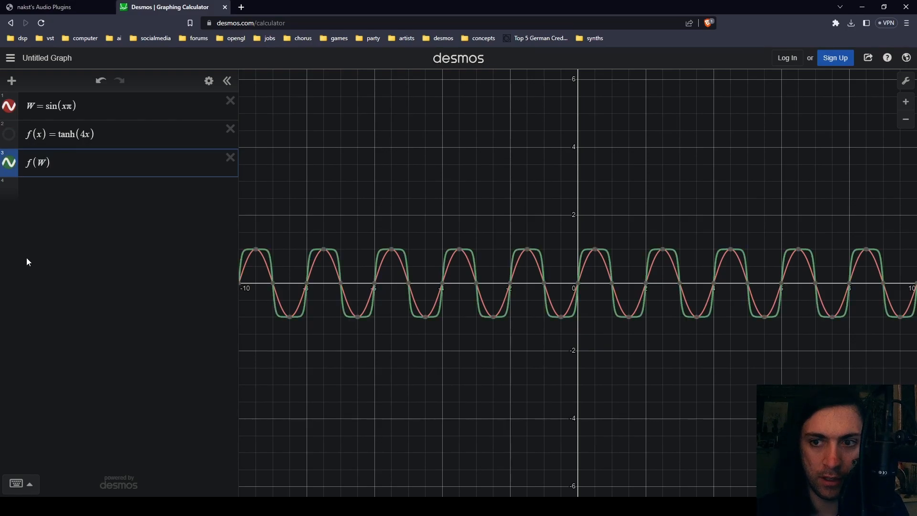
{"action": "scroll", "coordinate": [596, 263], "scroll_direction": "up", "scroll_amount": 5}
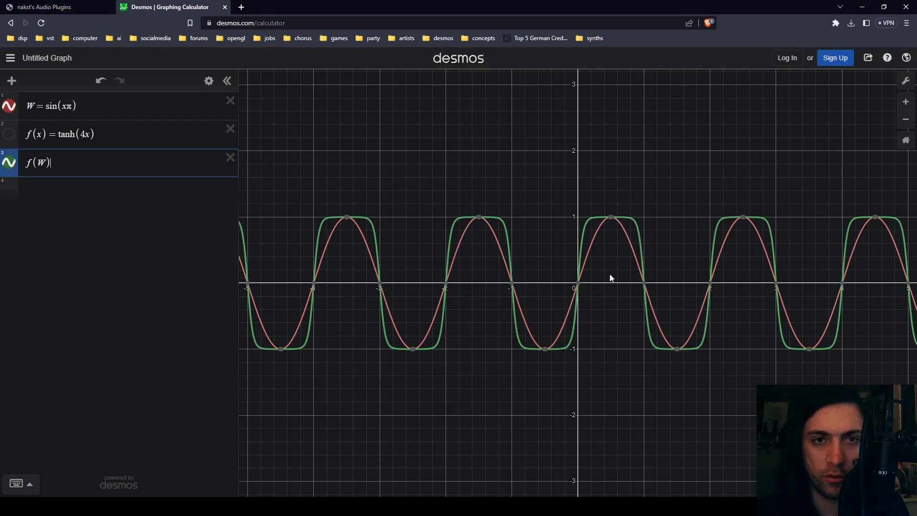
- Change the shaping function to f(x,d) = tanh(dx), plot f(W,D) and add a slider for D with a minimum of 1
{"action": "left_click", "coordinate": [42, 134]}
{"action": "type", "text": ",d"}
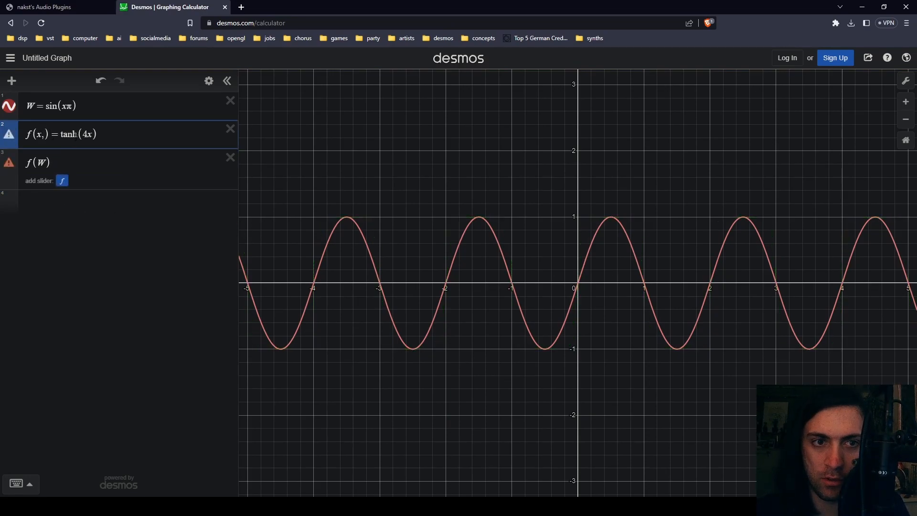
{"action": "left_click", "coordinate": [94, 135]}
{"action": "key", "text": "BackSpace"}
{"action": "type", "text": "d"}
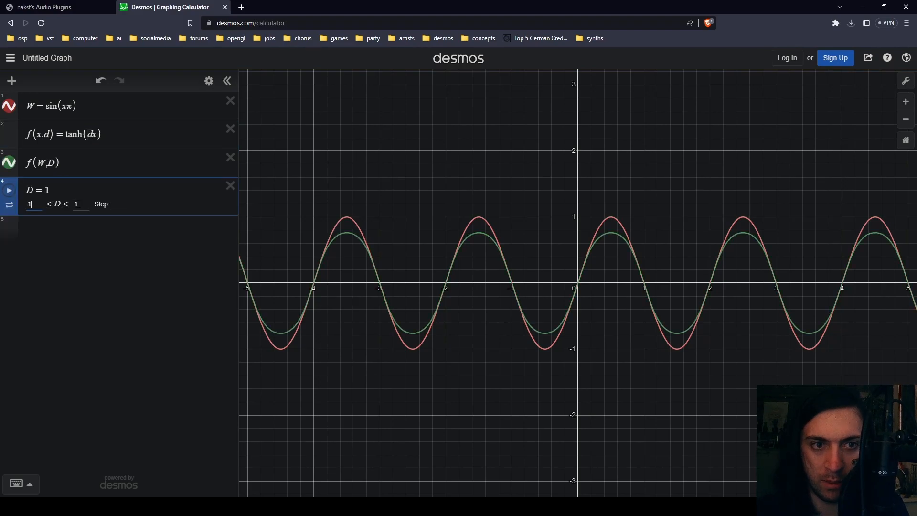
- Set the D slider's maximum to 4 and vary it to reshape the curve, ending at D = 2.79
{"action": "key", "text": "Tab"}
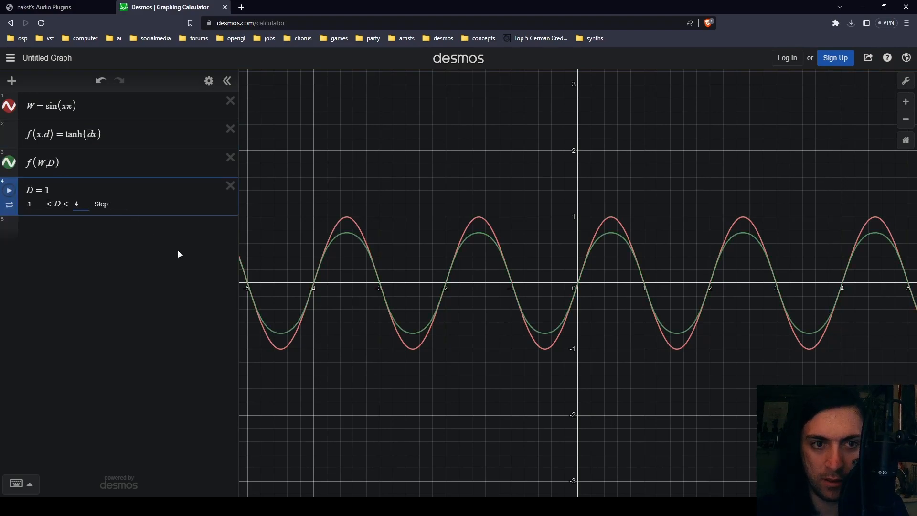
{"action": "left_click", "coordinate": [176, 250]}
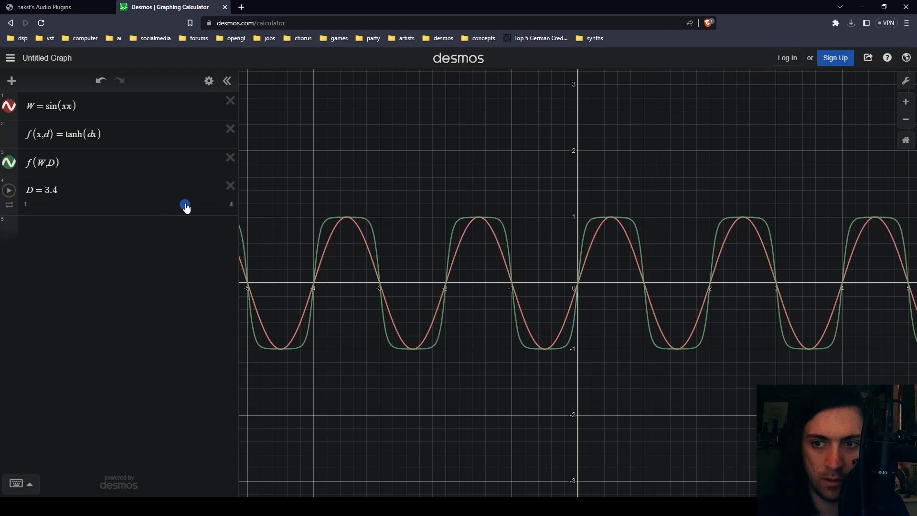
{"action": "left_click_drag", "start_coordinate": [186, 205], "coordinate": [119, 193]}
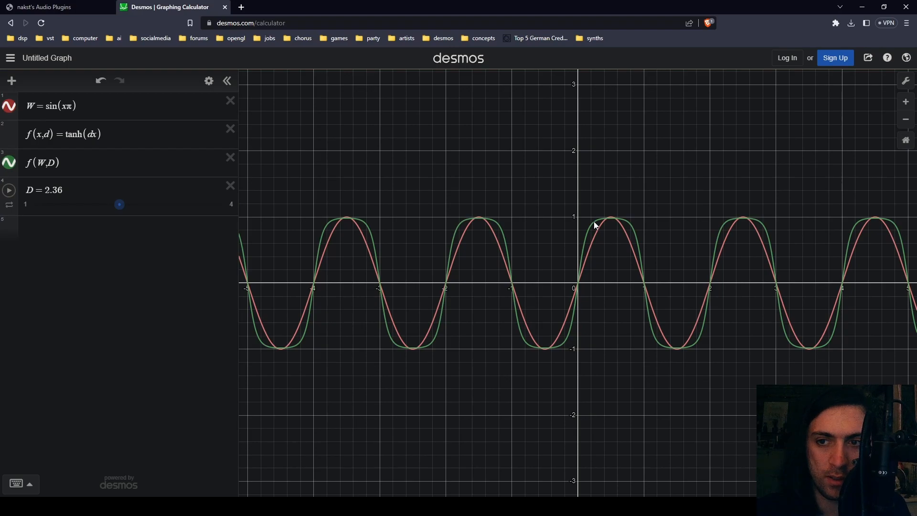
{"action": "left_click_drag", "start_coordinate": [120, 205], "coordinate": [160, 211]}
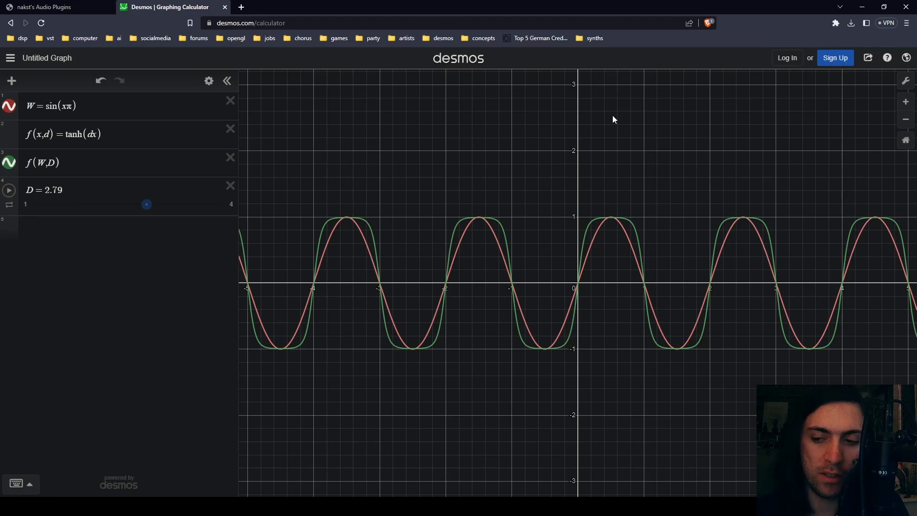
- Switch to Paint and brush a large green rectangular frame across the black canvas
{"action": "key", "text": "super"}
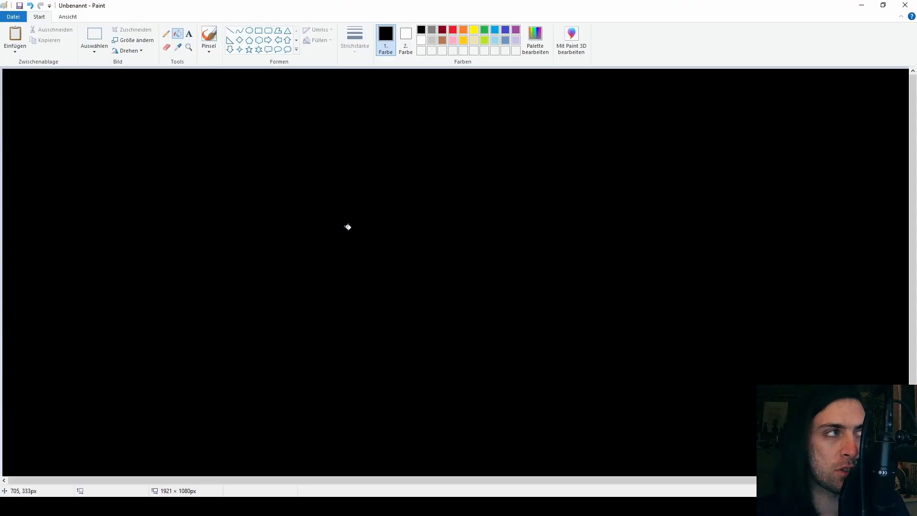
{"action": "left_click", "coordinate": [208, 36]}
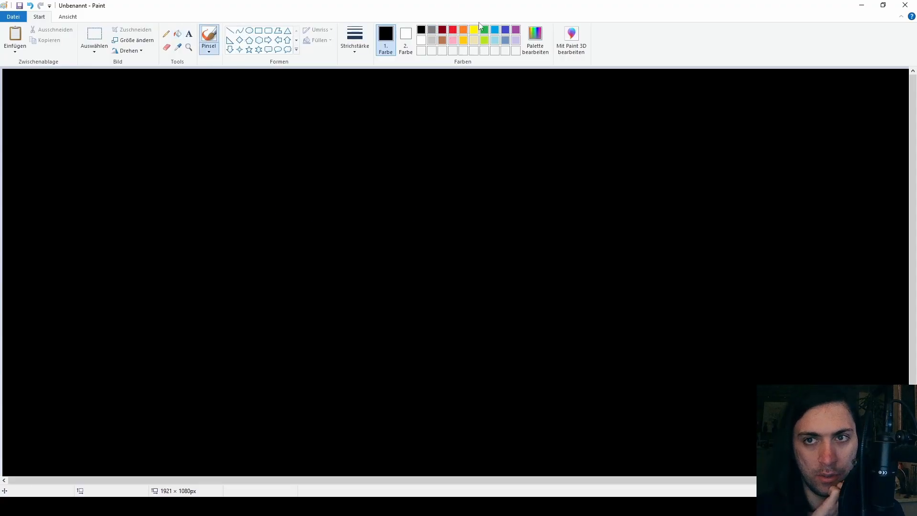
{"action": "left_click", "coordinate": [485, 31]}
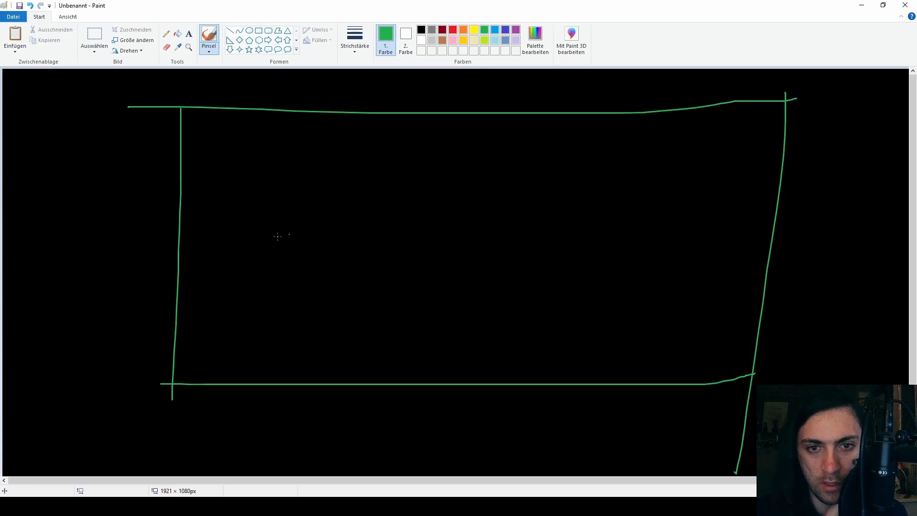
- Brush one green sine cycle inside the frame and continue it with dashed strokes beyond both sides
{"action": "mouse_move", "coordinate": [178, 253]}
{"action": "left_mouse_down"}
{"action": "mouse_move", "coordinate": [258, 161]}
{"action": "mouse_move", "coordinate": [591, 376]}
{"action": "mouse_move", "coordinate": [775, 242]}
{"action": "mouse_move", "coordinate": [846, 144]}
{"action": "left_mouse_up"}
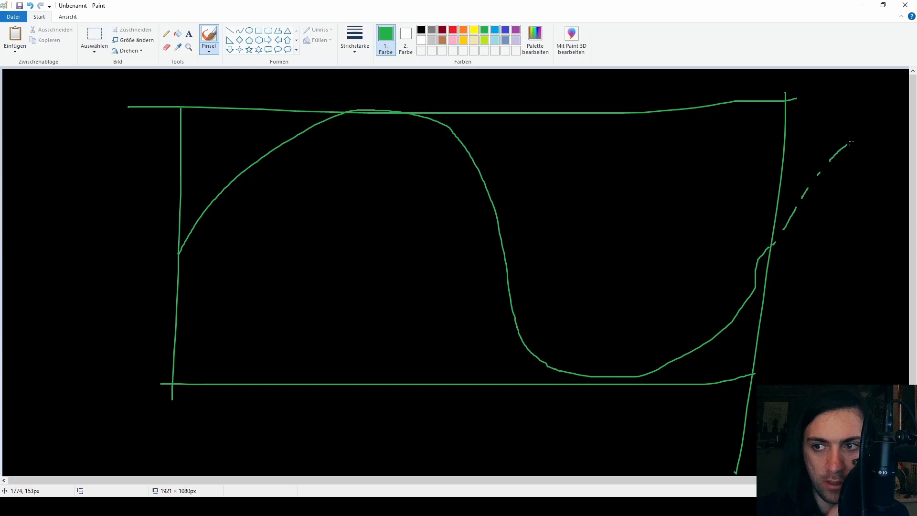
{"action": "mouse_move", "coordinate": [177, 266]}
{"action": "left_mouse_down"}
{"action": "mouse_move", "coordinate": [88, 354]}
{"action": "mouse_move", "coordinate": [46, 372]}
{"action": "left_mouse_up"}
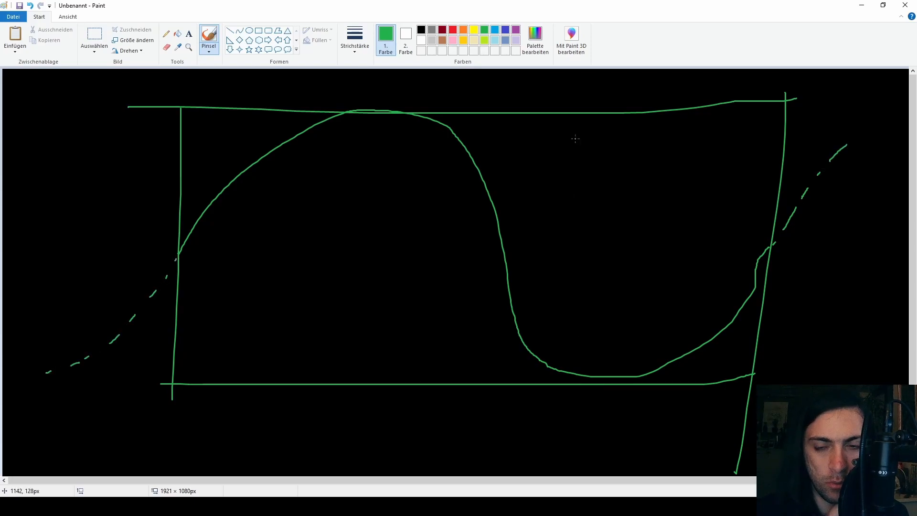
{"action": "left_click_drag", "start_coordinate": [848, 142], "coordinate": [888, 129]}
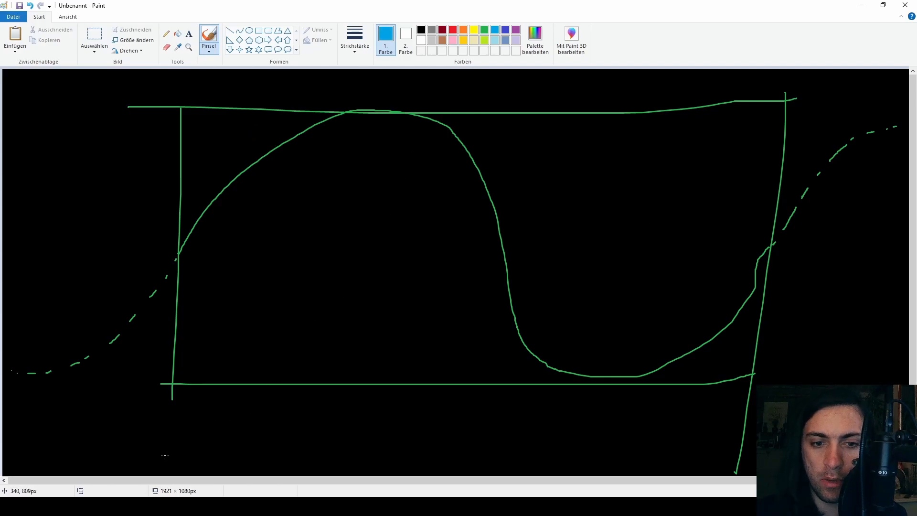
- Try a blue brush stroke below the frame and undo it
{"action": "left_click_drag", "start_coordinate": [170, 459], "coordinate": [410, 433]}
{"action": "key", "text": "ctrl+z"}
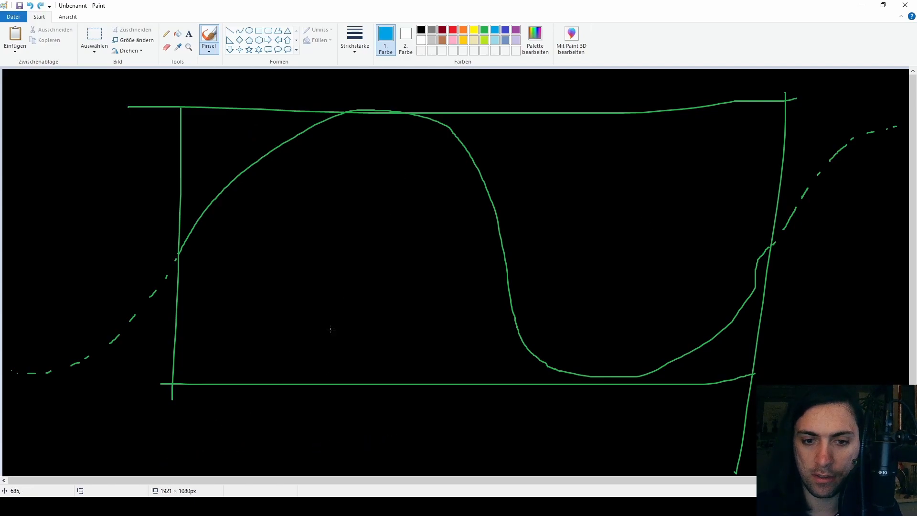
- Draw a straight blue ramp about 1215 × 178 px below the frame, plus a bent two-segment blue line joining its ends
{"action": "left_click", "coordinate": [230, 30]}
{"action": "left_click_drag", "start_coordinate": [170, 458], "coordinate": [752, 374]}
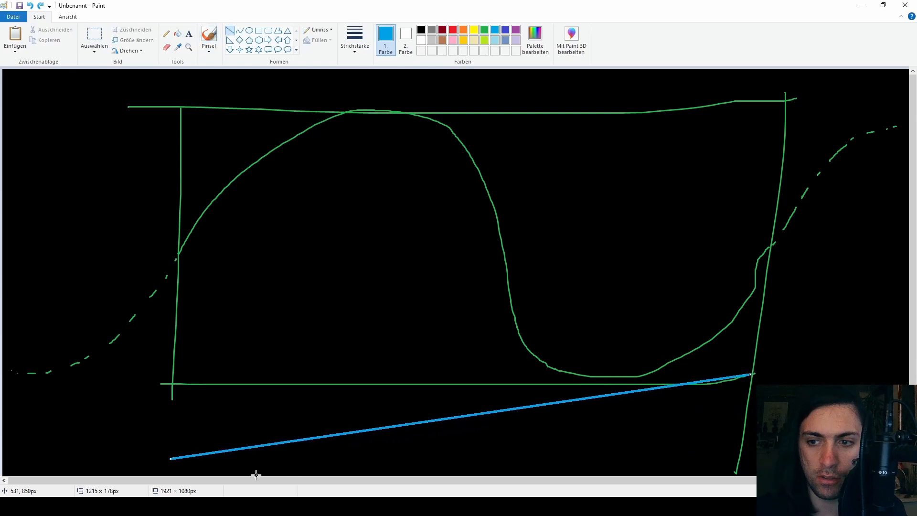
{"action": "left_click", "coordinate": [762, 372]}
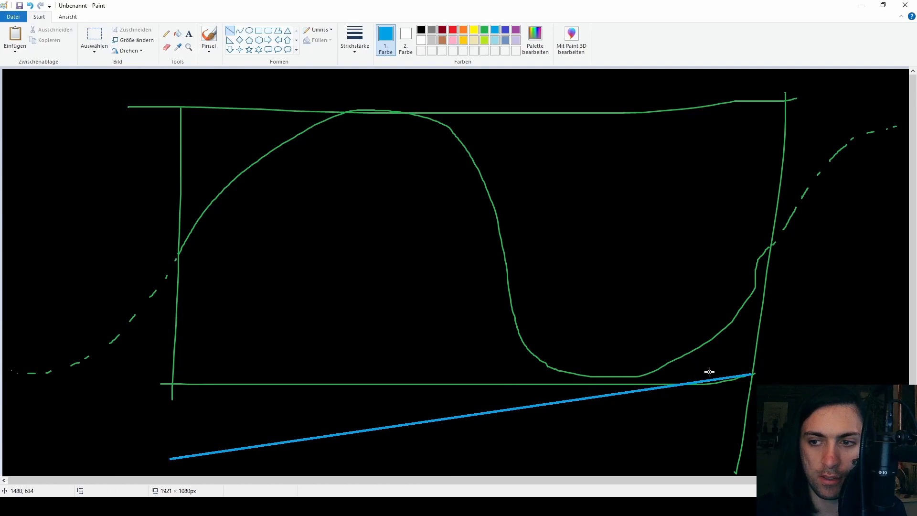
{"action": "left_click_drag", "start_coordinate": [188, 447], "coordinate": [745, 375]}
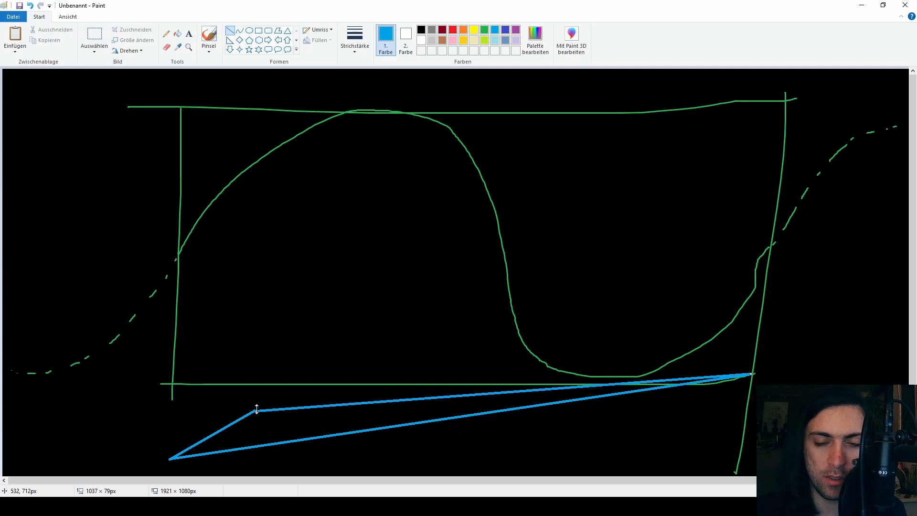
{"action": "left_click", "coordinate": [257, 428]}
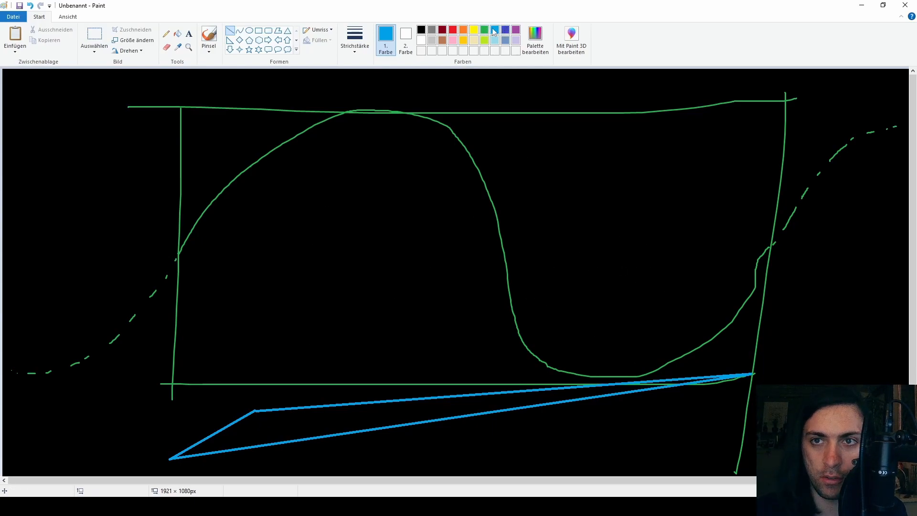
- Brush a lime-coloured distorted sine cycle inside the frame, with an early peak and a long, slow trough
{"action": "left_click", "coordinate": [209, 35]}
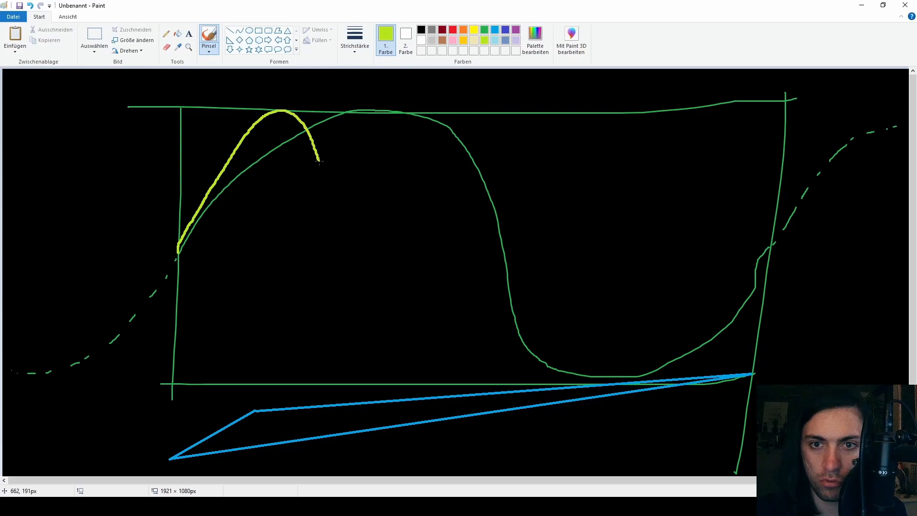
{"action": "left_click_drag", "start_coordinate": [328, 215], "coordinate": [336, 245]}
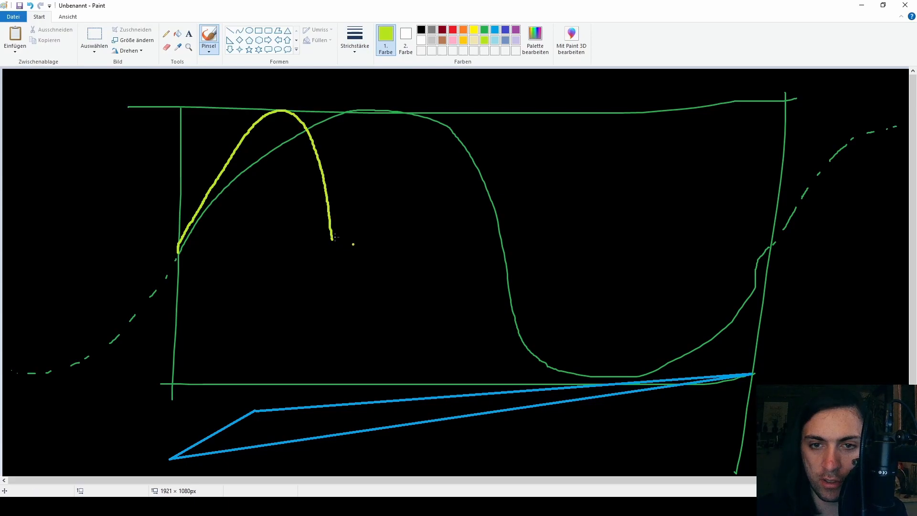
{"action": "left_click_drag", "start_coordinate": [351, 269], "coordinate": [451, 337]}
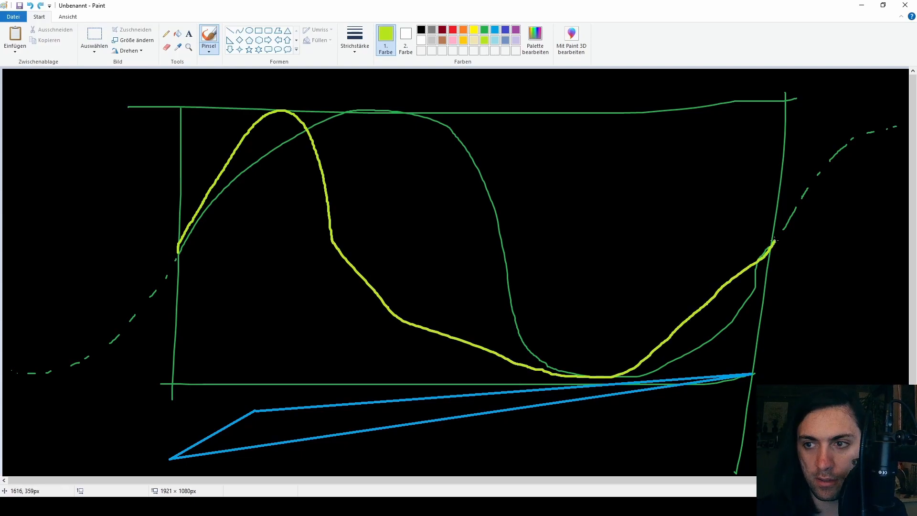
{"action": "left_click_drag", "start_coordinate": [774, 242], "coordinate": [775, 240]}
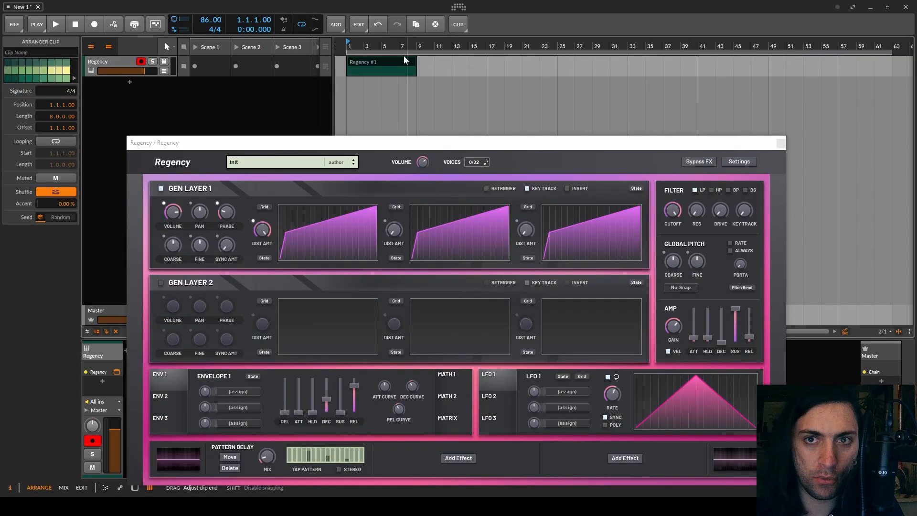
- Switch to Bitwig Studio, move the Regency window aside and enlarge the note editor for the Regency clip
{"action": "left_click", "coordinate": [389, 95]}
{"action": "left_click_drag", "start_coordinate": [191, 146], "coordinate": [687, 46]}
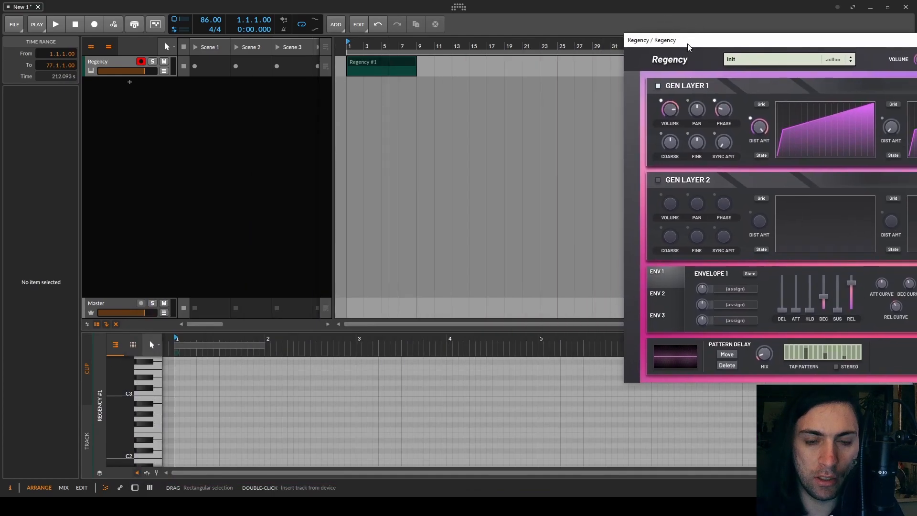
{"action": "left_click_drag", "start_coordinate": [348, 331], "coordinate": [348, 146]}
- Enter a two-bar bassline of D#1, C#1 and A#0 notes in the clip, with D#2 and A#1 chord notes above it
{"action": "double_click", "coordinate": [181, 320]}
{"action": "left_click_drag", "start_coordinate": [182, 321], "coordinate": [262, 284]}
{"action": "scroll", "coordinate": [181, 321], "scroll_direction": "up", "scroll_amount": 3}
{"action": "key", "text": "space"}
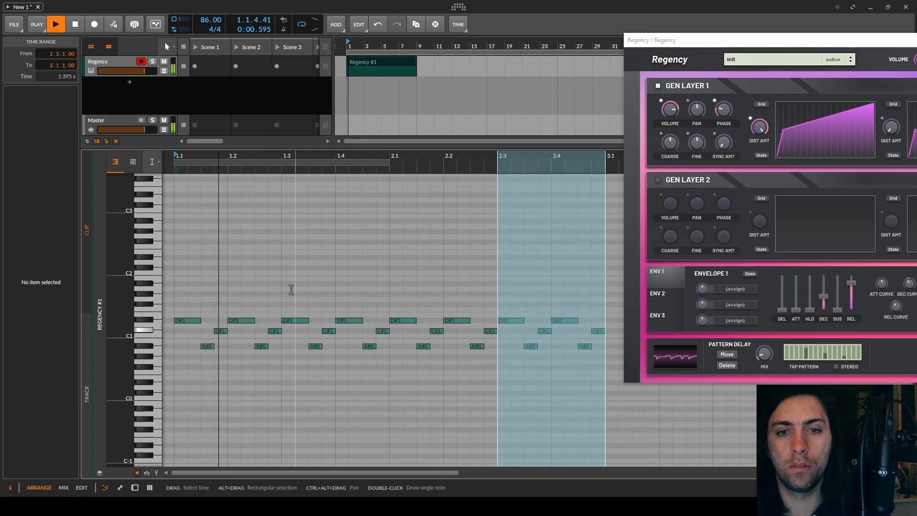
{"action": "key", "text": "1"}
{"action": "left_click", "coordinate": [225, 290]}
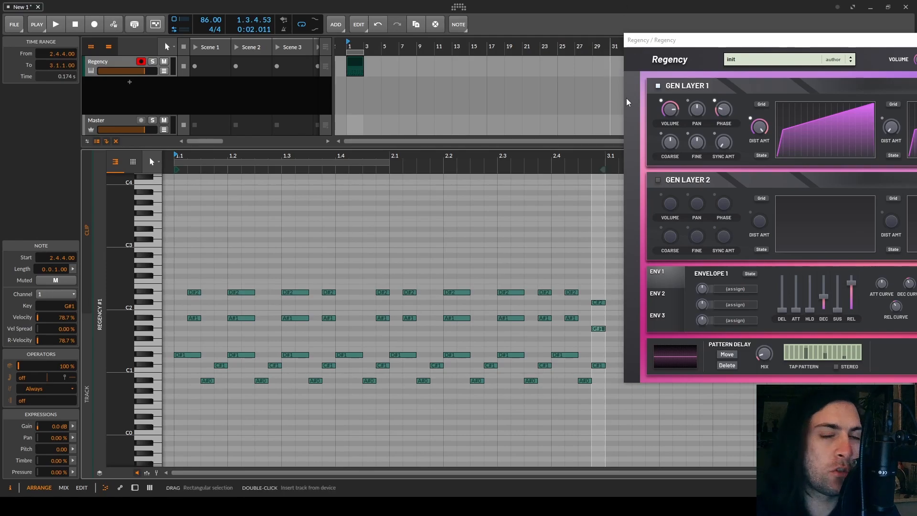
- Play the pattern at 84 BPM and reposition the Regency window over the arrangement
{"action": "left_click_drag", "start_coordinate": [656, 40], "coordinate": [152, 58]}
{"action": "key", "text": "space"}
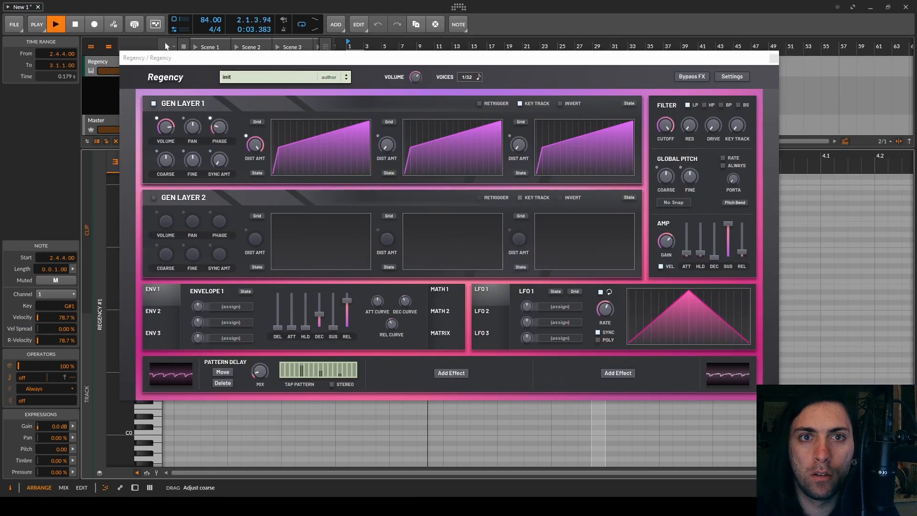
{"action": "key", "text": "space"}
{"action": "left_click_drag", "start_coordinate": [208, 58], "coordinate": [342, 36]}
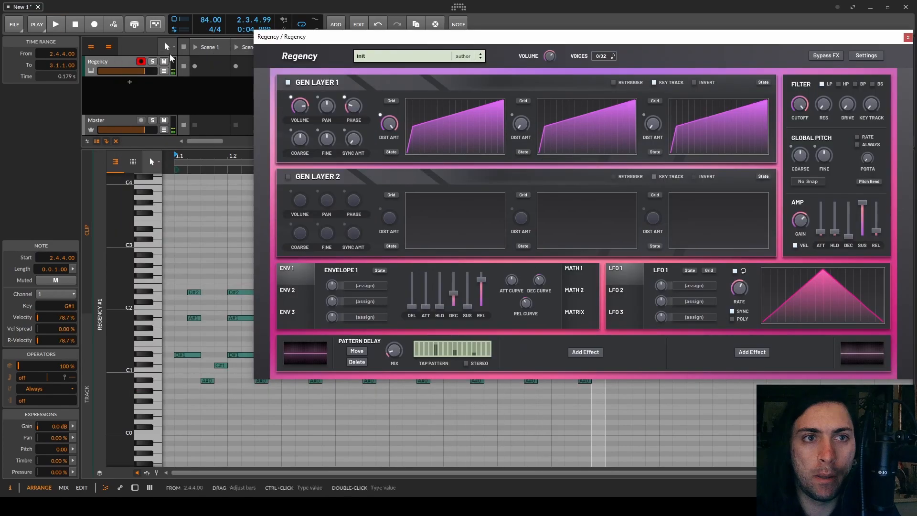
- Enable the groove and adjust its shuffle to about 58.5 % while the pattern plays
{"action": "left_click", "coordinate": [38, 27]}
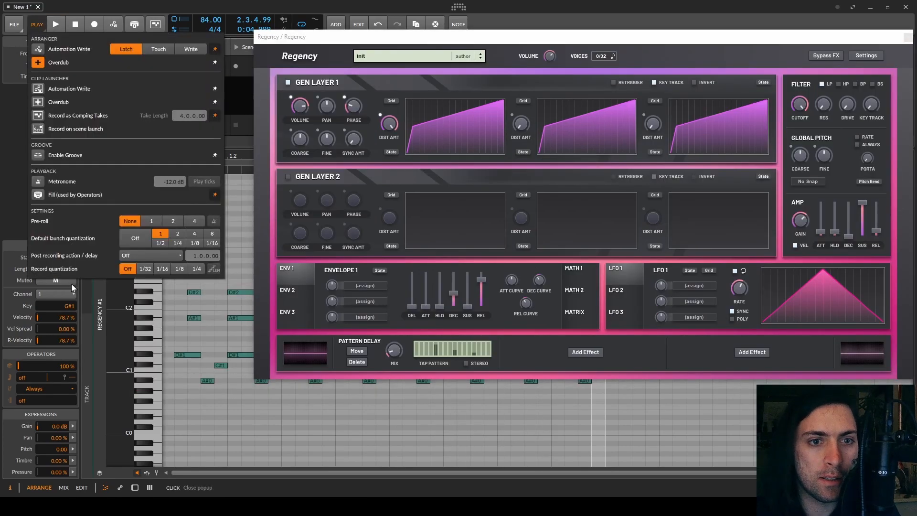
{"action": "left_click", "coordinate": [37, 154]}
{"action": "key", "text": "space"}
{"action": "left_click_drag", "start_coordinate": [38, 168], "coordinate": [38, 171]}
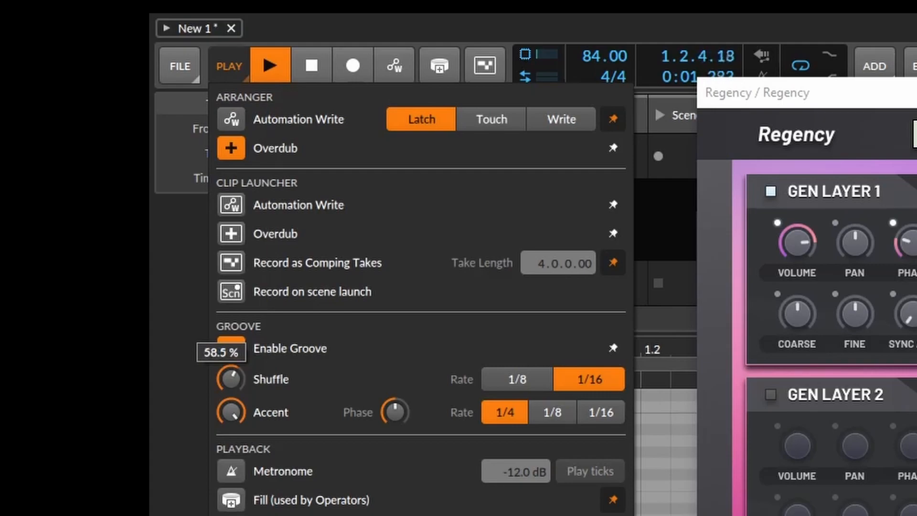
{"action": "mouse_move", "coordinate": [230, 379]}
{"action": "left_mouse_down"}
{"action": "mouse_move", "coordinate": [231, 390]}
{"action": "mouse_move", "coordinate": [231, 378]}
{"action": "left_mouse_up"}
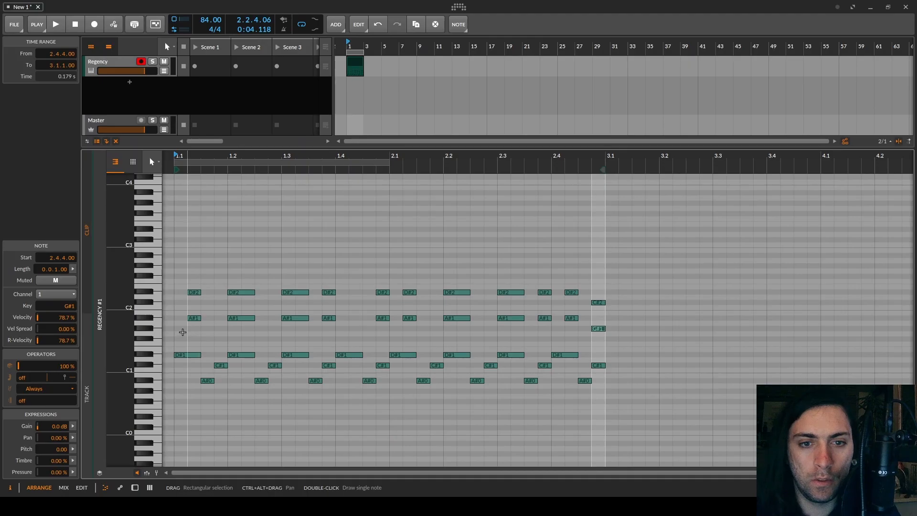
- Delete the A#1 and G#1 notes across the clip and play the thinned-out pattern
{"action": "left_click_drag", "start_coordinate": [176, 334], "coordinate": [633, 320]}
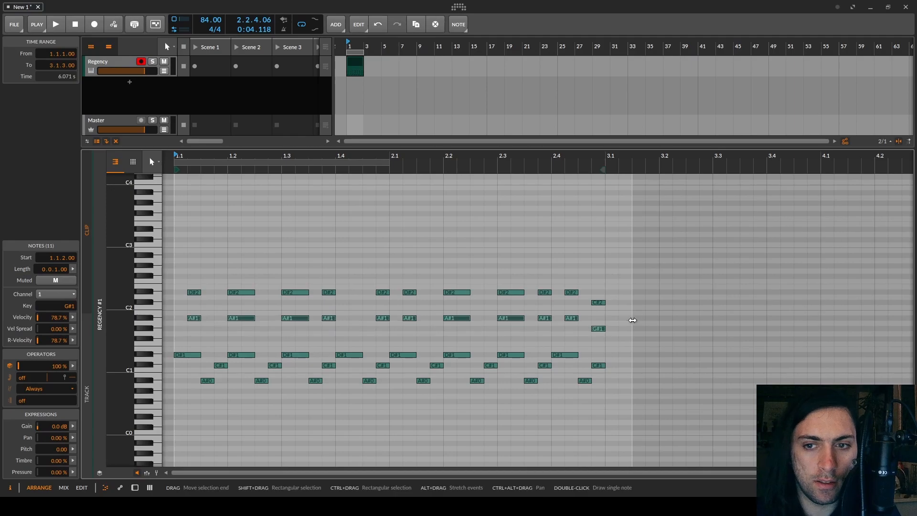
{"action": "key", "text": "Delete"}
{"action": "key", "text": "space"}
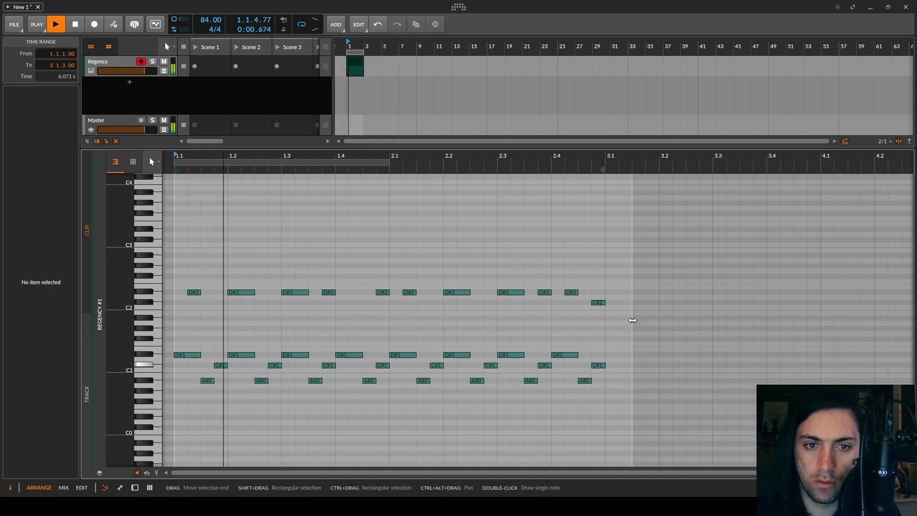
{"action": "key", "text": "space"}
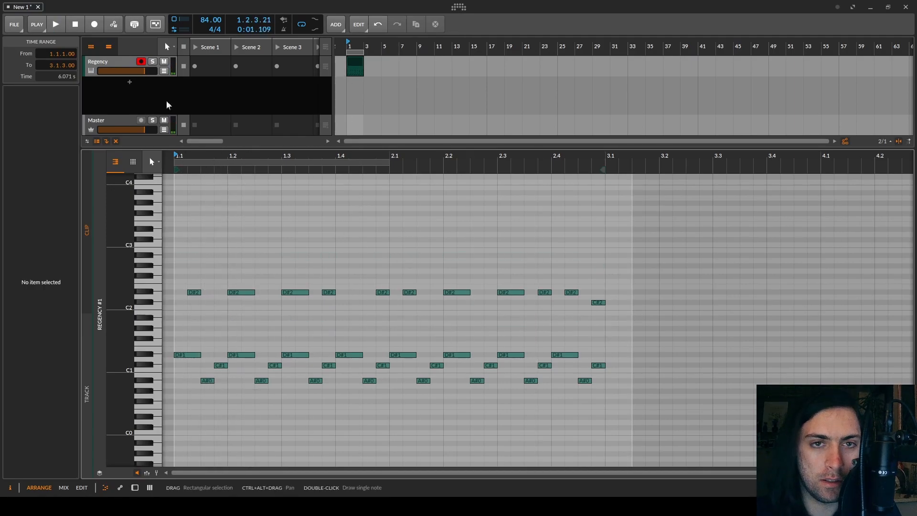
- Reopen the Regency synth window and demonstrate switching Gen Layer 2 and Gen Layer 1 on and off
{"action": "double_click", "coordinate": [104, 62]}
{"action": "left_click", "coordinate": [112, 450]}
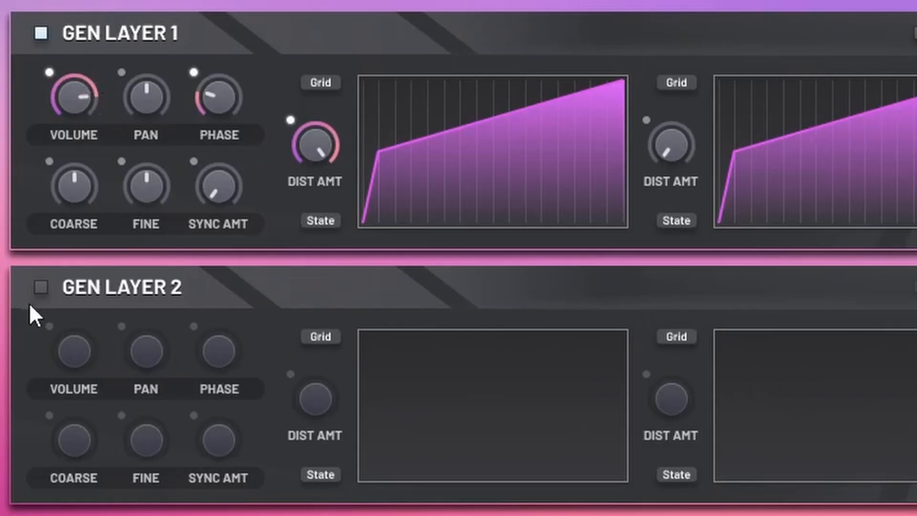
{"action": "left_click", "coordinate": [41, 286]}
{"action": "left_click", "coordinate": [42, 287]}
{"action": "left_click", "coordinate": [47, 33]}
{"action": "left_click", "coordinate": [46, 33]}
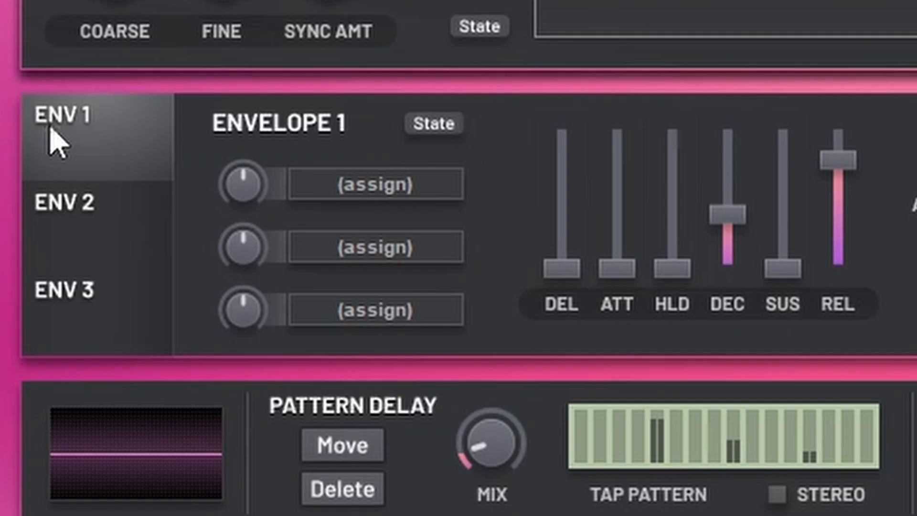
- Examine the settings of Regency's three envelopes, ending on Envelope 1
{"action": "left_click", "coordinate": [62, 198]}
{"action": "left_click", "coordinate": [68, 327]}
{"action": "left_click", "coordinate": [72, 224]}
{"action": "left_click", "coordinate": [65, 291]}
{"action": "left_click", "coordinate": [76, 212]}
{"action": "left_click", "coordinate": [67, 133]}
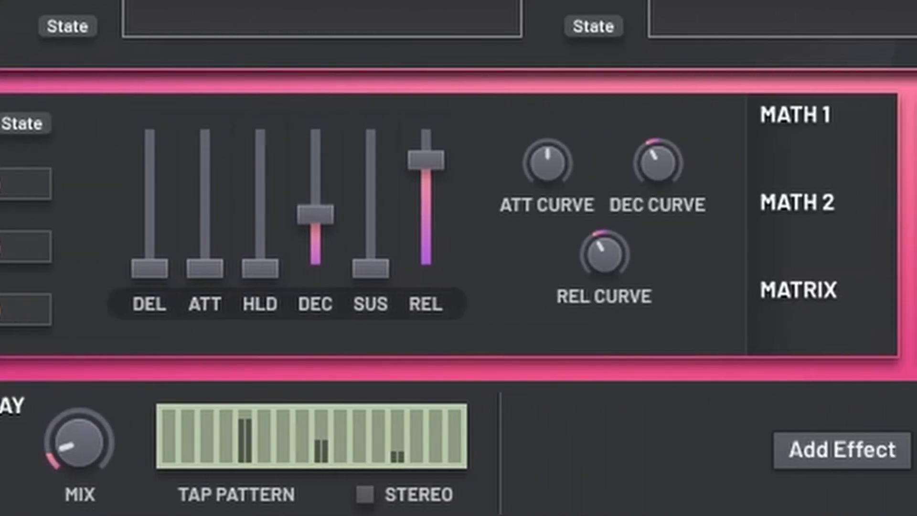
- Examine the Math 1, Math 2 and Matrix modulation pages
{"action": "left_click", "coordinate": [802, 224]}
{"action": "left_click", "coordinate": [797, 279]}
{"action": "left_click", "coordinate": [809, 203]}
{"action": "left_click", "coordinate": [852, 196]}
{"action": "left_click", "coordinate": [841, 248]}
{"action": "left_click", "coordinate": [844, 191]}
- Choose Velocity as the source of the Math 2 modulator
{"action": "left_click", "coordinate": [840, 234]}
{"action": "left_click", "coordinate": [440, 191]}
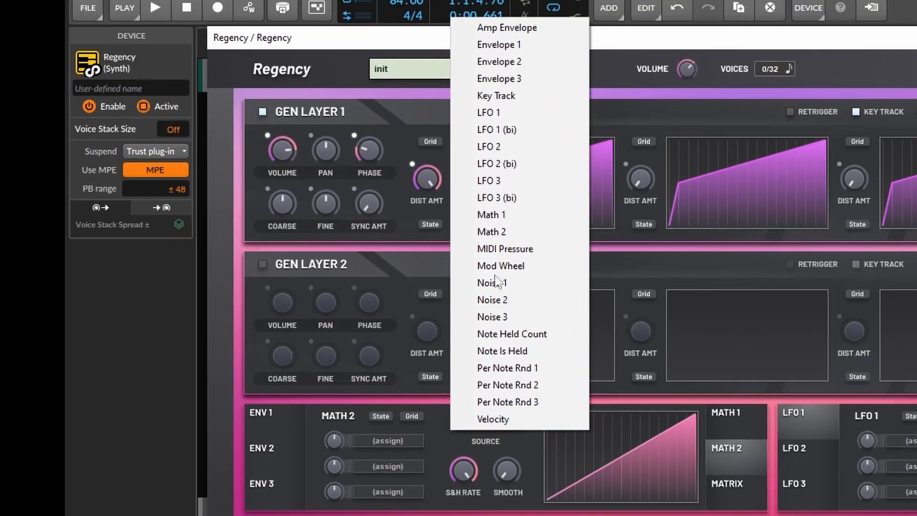
{"action": "left_click", "coordinate": [478, 420]}
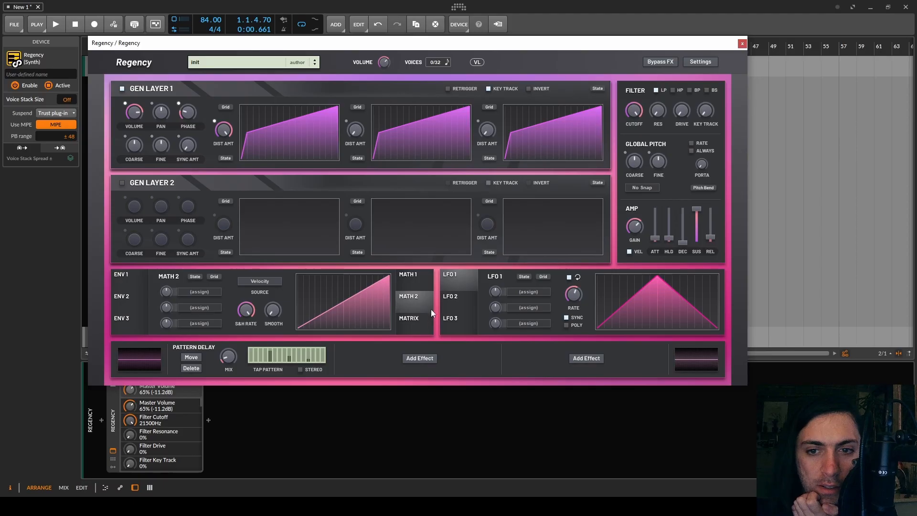
- Examine the modulation matrix and the LFO pages, including the LFO's loop option
{"action": "left_click", "coordinate": [421, 323]}
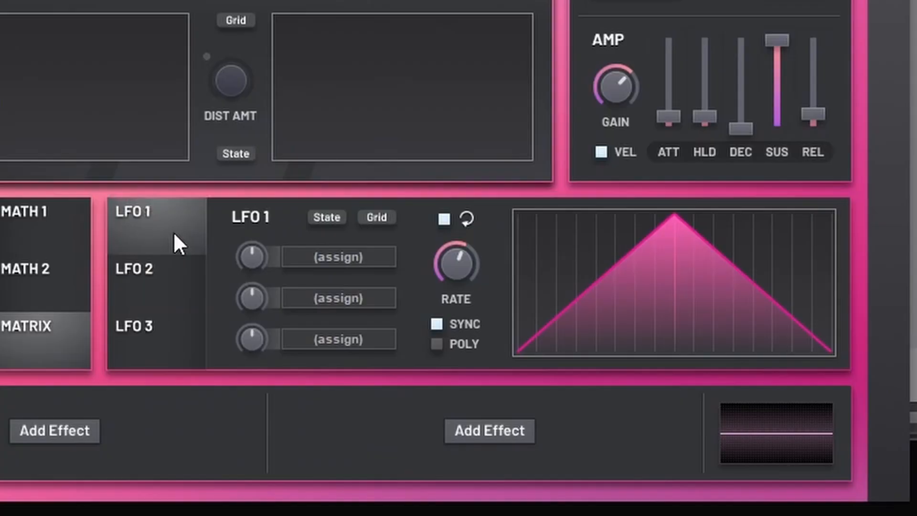
{"action": "left_click", "coordinate": [462, 301]}
{"action": "left_click", "coordinate": [165, 234]}
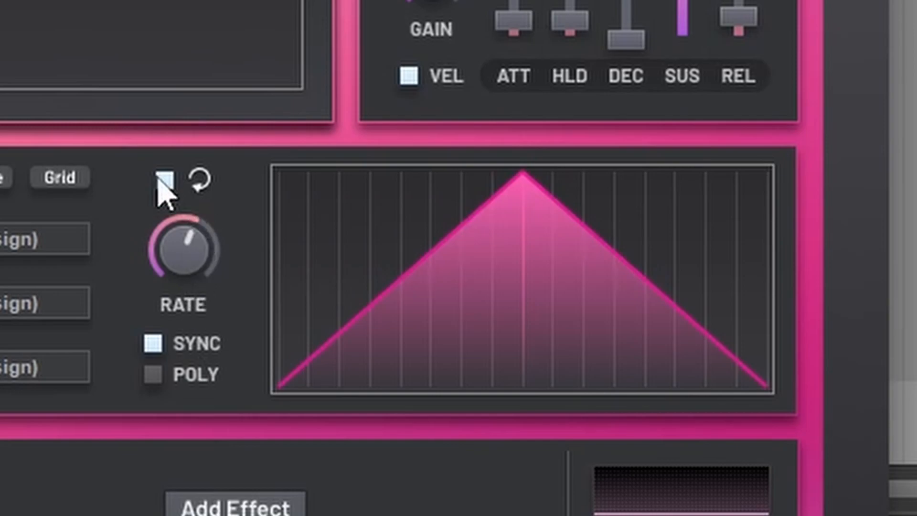
{"action": "left_click", "coordinate": [206, 177]}
{"action": "left_click", "coordinate": [202, 177]}
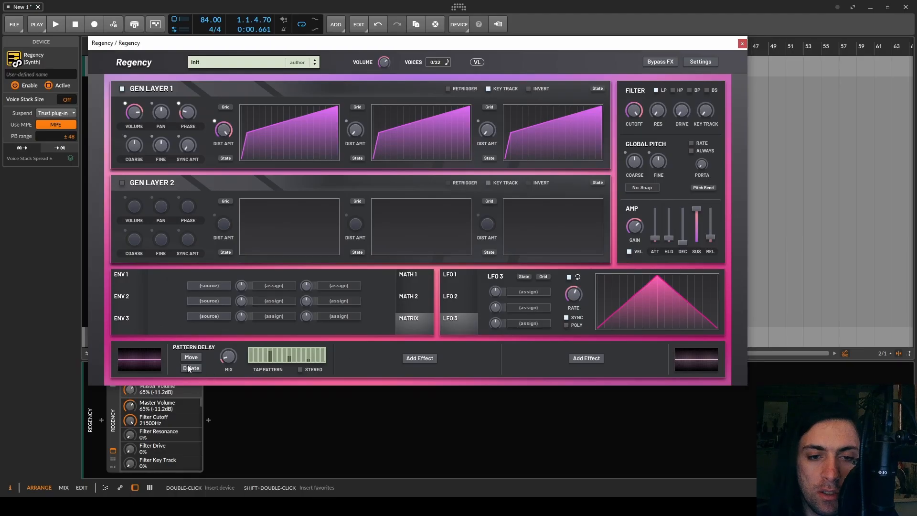
- Delete the Pattern Delay effect and turn Gen Layer 1's first distortion amount down to 0%
{"action": "left_click", "coordinate": [187, 368]}
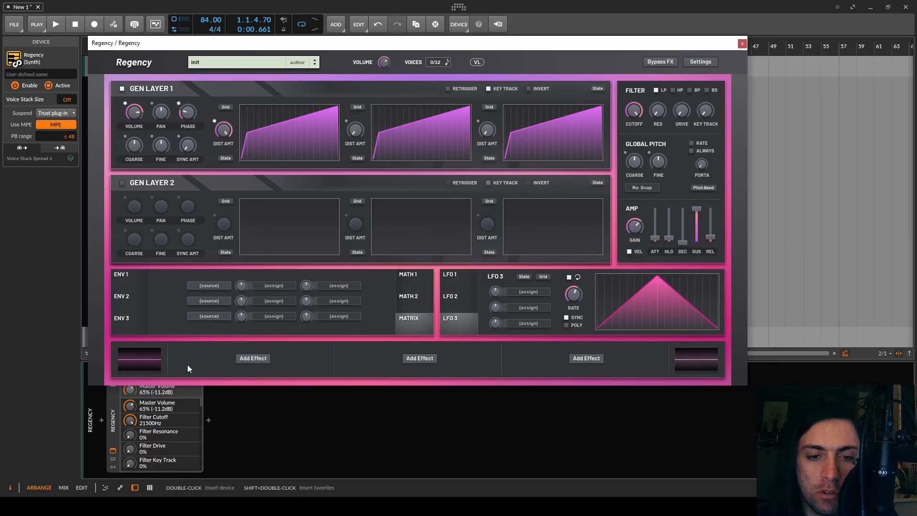
{"action": "left_click", "coordinate": [244, 359]}
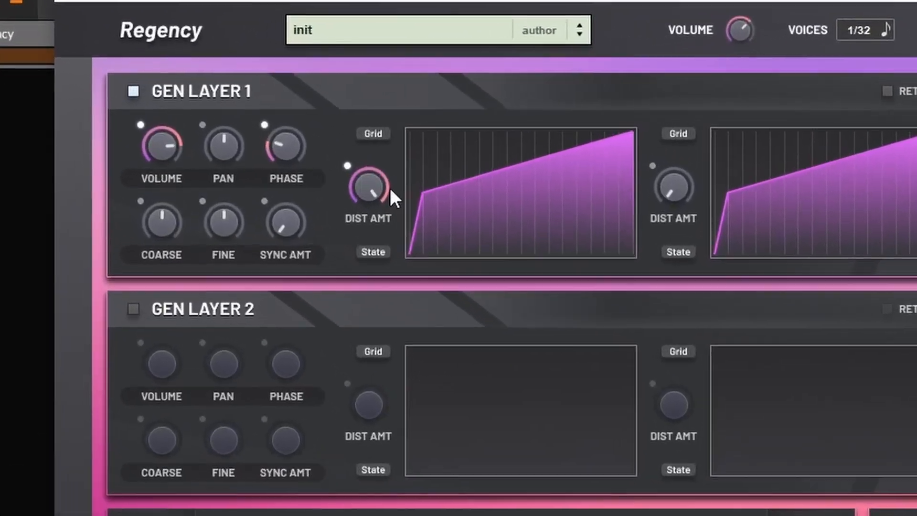
{"action": "left_click_drag", "start_coordinate": [333, 167], "coordinate": [333, 221]}
{"action": "left_click_drag", "start_coordinate": [484, 249], "coordinate": [492, 266]}
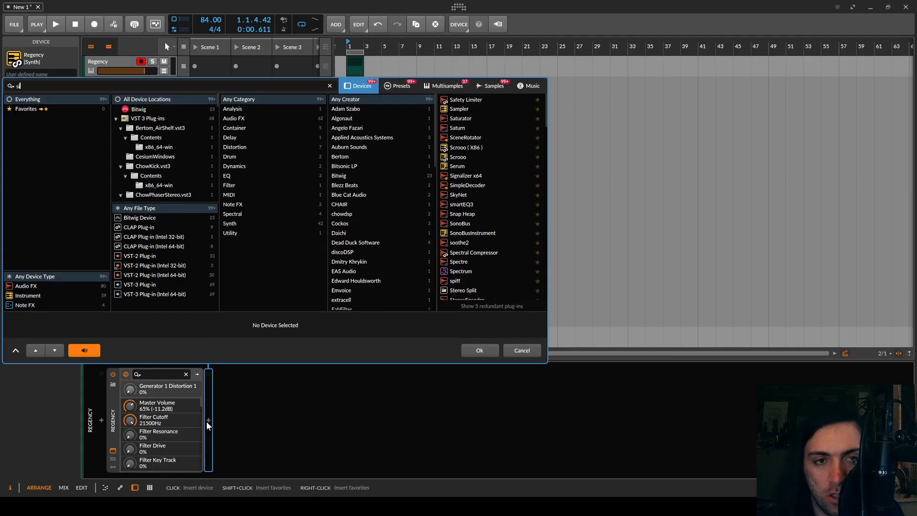
- Add the Signalizer plugin after Regency and place its oscilloscope window beside the synth
{"action": "type", "text": "ignali"}
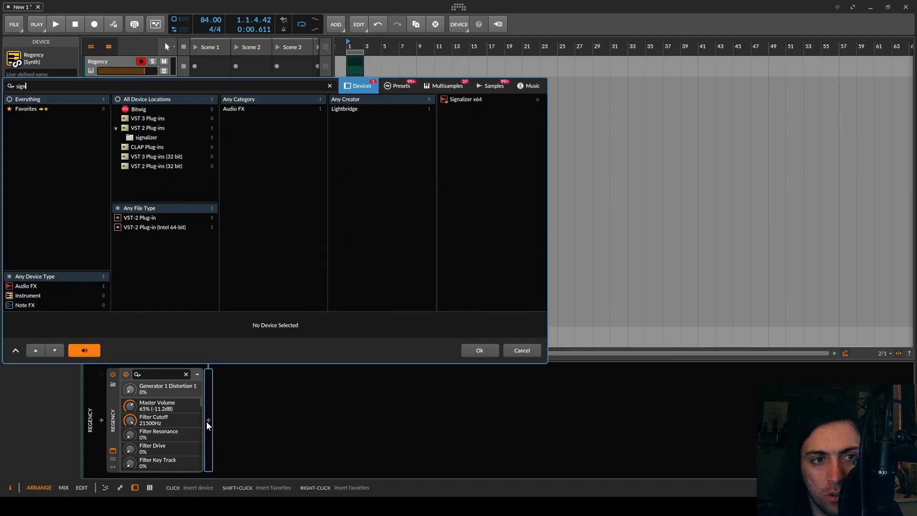
{"action": "double_click", "coordinate": [474, 109]}
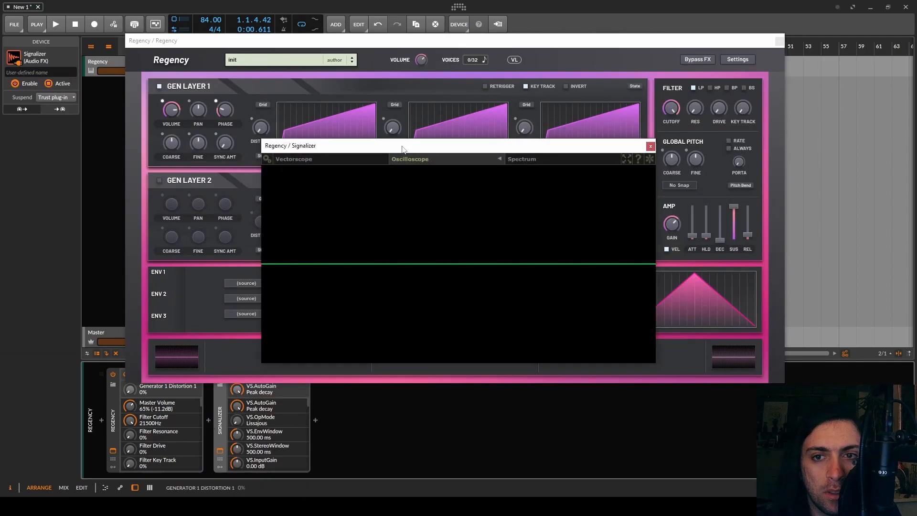
{"action": "left_click_drag", "start_coordinate": [403, 149], "coordinate": [633, 117]}
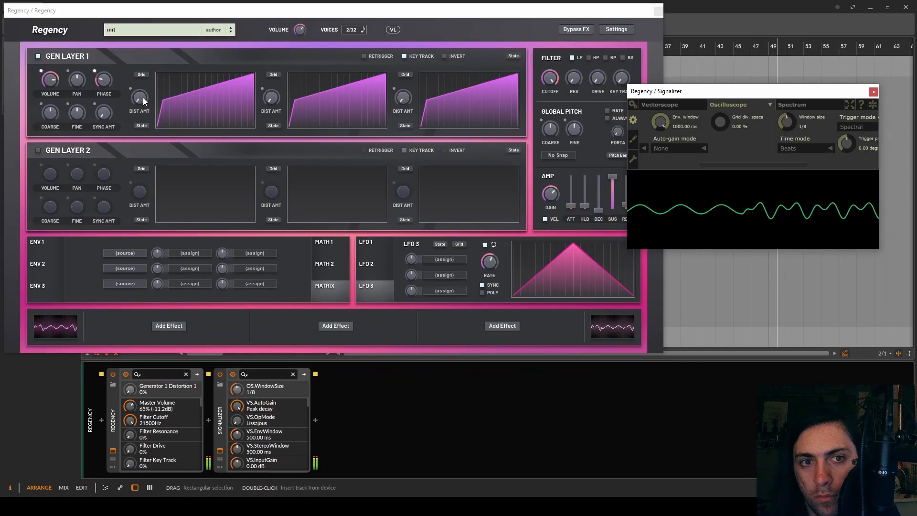
- Raise Gen Layer 1's first distortion amount and reshape its phase curve into a multi-point hump ending in a steep rise
{"action": "left_click_drag", "start_coordinate": [143, 97], "coordinate": [165, 85]}
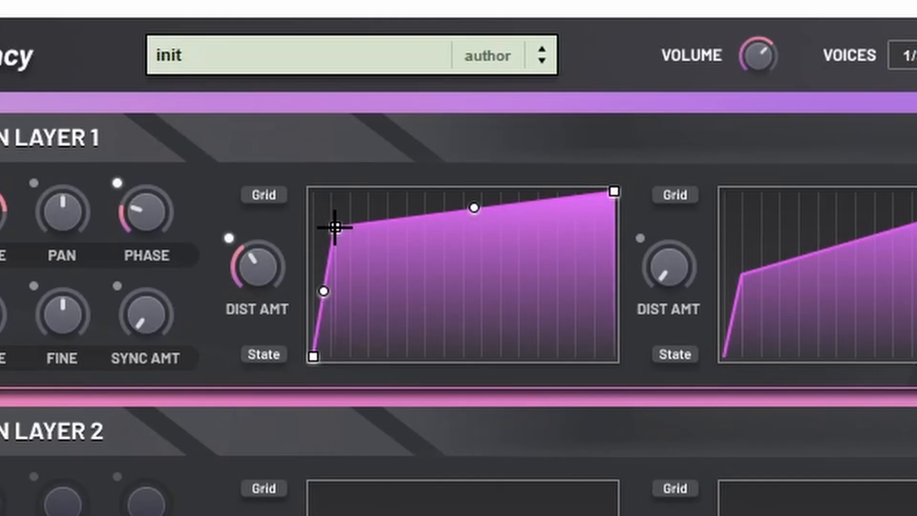
{"action": "left_click_drag", "start_coordinate": [335, 227], "coordinate": [598, 345]}
{"action": "left_click_drag", "start_coordinate": [554, 287], "coordinate": [373, 264]}
{"action": "left_click_drag", "start_coordinate": [443, 287], "coordinate": [487, 238]}
{"action": "double_click", "coordinate": [572, 339]}
{"action": "left_click_drag", "start_coordinate": [569, 337], "coordinate": [550, 298]}
{"action": "left_click_drag", "start_coordinate": [596, 348], "coordinate": [592, 322]}
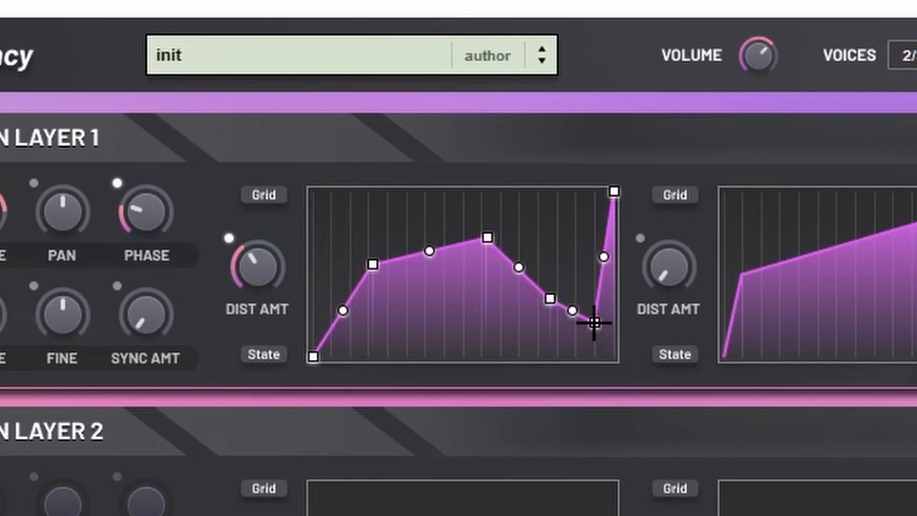
- Raise Gen Layer 1's first distortion amount to about the midpoint and bend every segment of its phase curve into smooth arcs
{"action": "mouse_move", "coordinate": [258, 266]}
{"action": "left_mouse_down"}
{"action": "mouse_move", "coordinate": [258, 233]}
{"action": "mouse_move", "coordinate": [257, 255]}
{"action": "left_mouse_up"}
{"action": "mouse_move", "coordinate": [439, 256]}
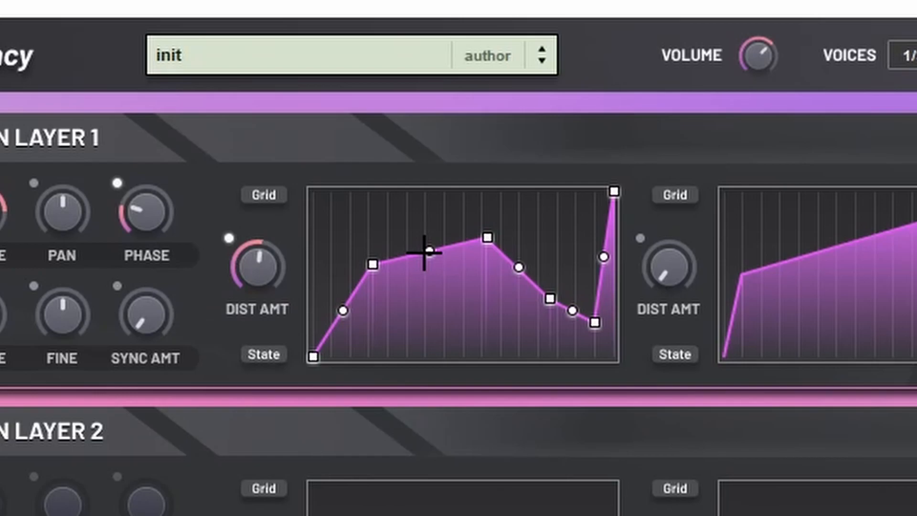
{"action": "mouse_move", "coordinate": [429, 250]}
{"action": "left_mouse_down"}
{"action": "mouse_move", "coordinate": [428, 213]}
{"action": "mouse_move", "coordinate": [430, 240]}
{"action": "left_mouse_up"}
{"action": "left_click_drag", "start_coordinate": [343, 310], "coordinate": [360, 342]}
{"action": "left_click_drag", "start_coordinate": [519, 267], "coordinate": [520, 240]}
{"action": "left_click_drag", "start_coordinate": [572, 311], "coordinate": [590, 300]}
{"action": "left_click_drag", "start_coordinate": [604, 257], "coordinate": [632, 301]}
- Set Gen Layer 1's second distortion amount to 48% and reshape its curve into a flat start with a steep, late rise
{"action": "left_click_drag", "start_coordinate": [688, 277], "coordinate": [687, 246]}
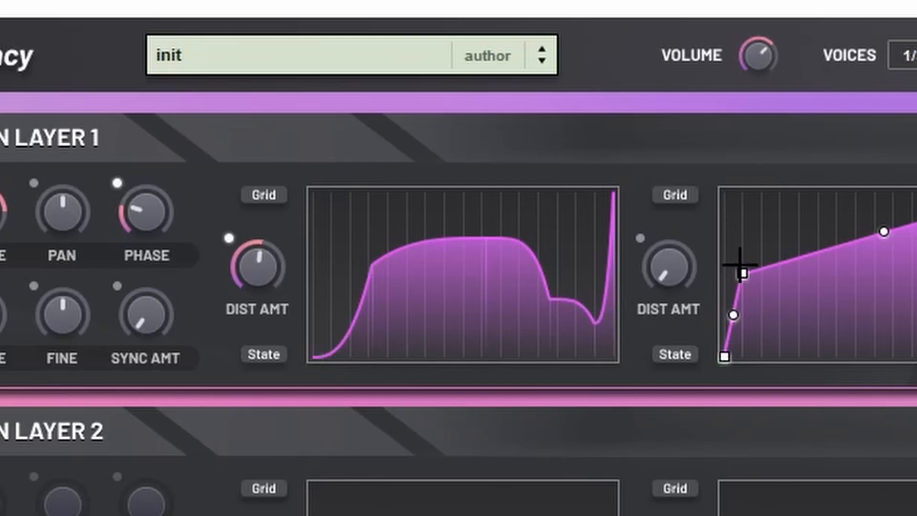
{"action": "left_click_drag", "start_coordinate": [521, 275], "coordinate": [705, 313]}
{"action": "left_click_drag", "start_coordinate": [602, 330], "coordinate": [602, 356]}
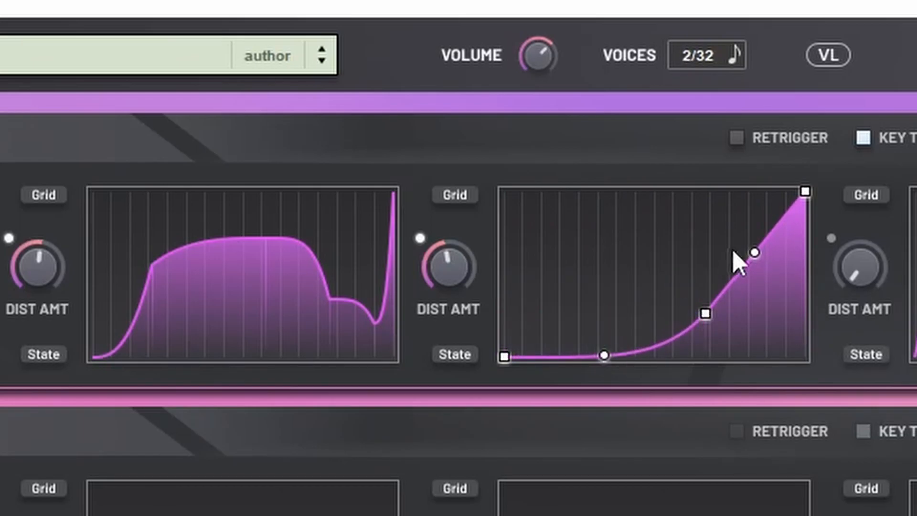
{"action": "left_click_drag", "start_coordinate": [752, 250], "coordinate": [756, 281]}
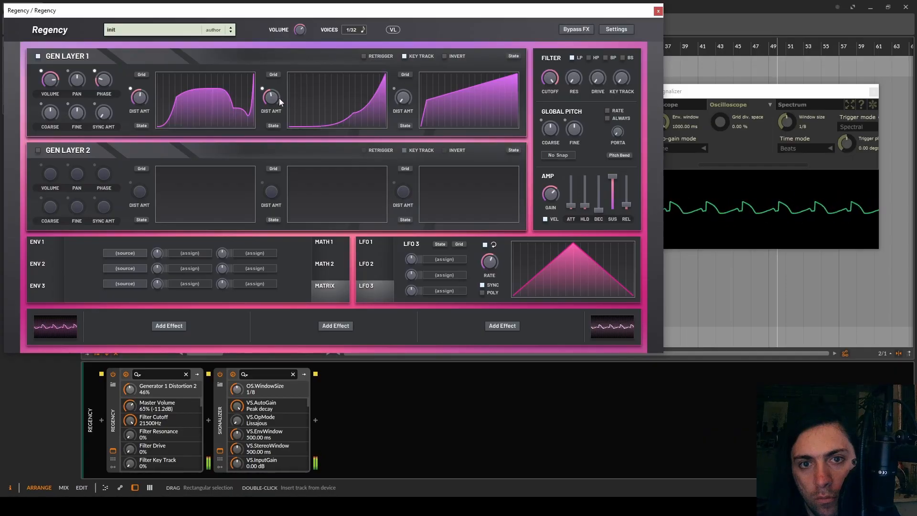
{"action": "mouse_move", "coordinate": [447, 264]}
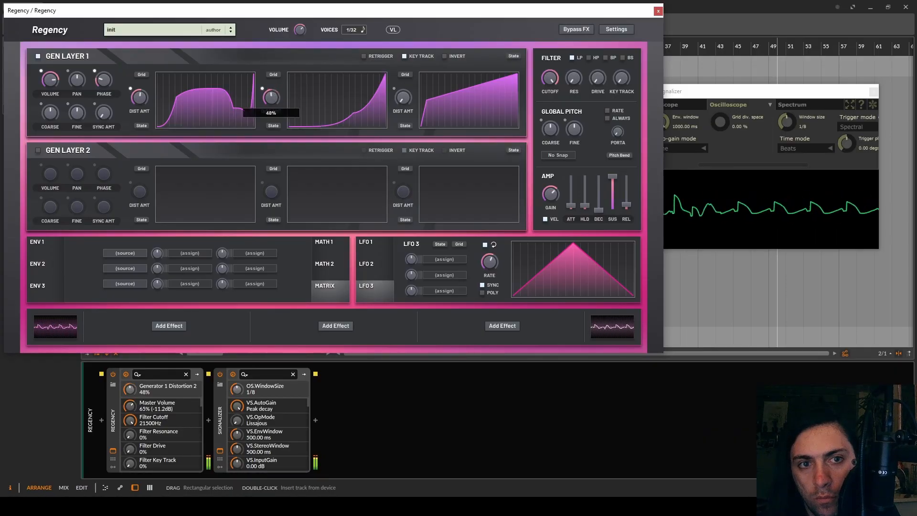
{"action": "left_click_drag", "start_coordinate": [51, 80], "coordinate": [105, 77]}
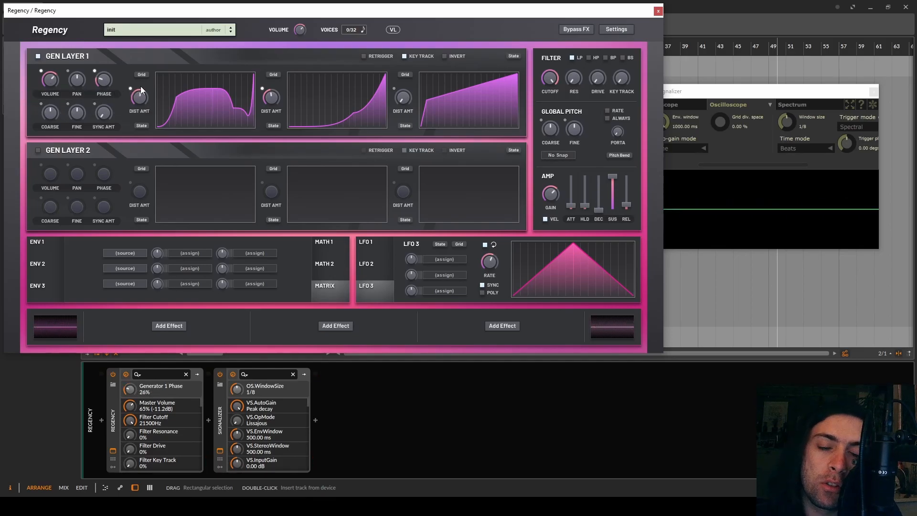
- Enable Gen Layer 2, turn its first distortion amount fully up, and add points that form a stepped phase curve
{"action": "mouse_move", "coordinate": [222, 95]}
{"action": "mouse_move", "coordinate": [383, 90]}
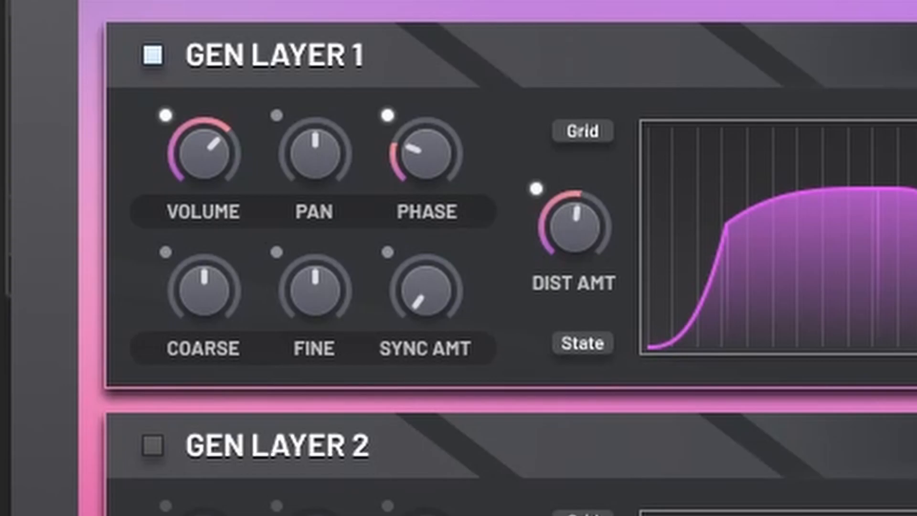
{"action": "scroll", "coordinate": [211, 307], "scroll_direction": "down", "scroll_amount": 5}
{"action": "left_click", "coordinate": [148, 158]}
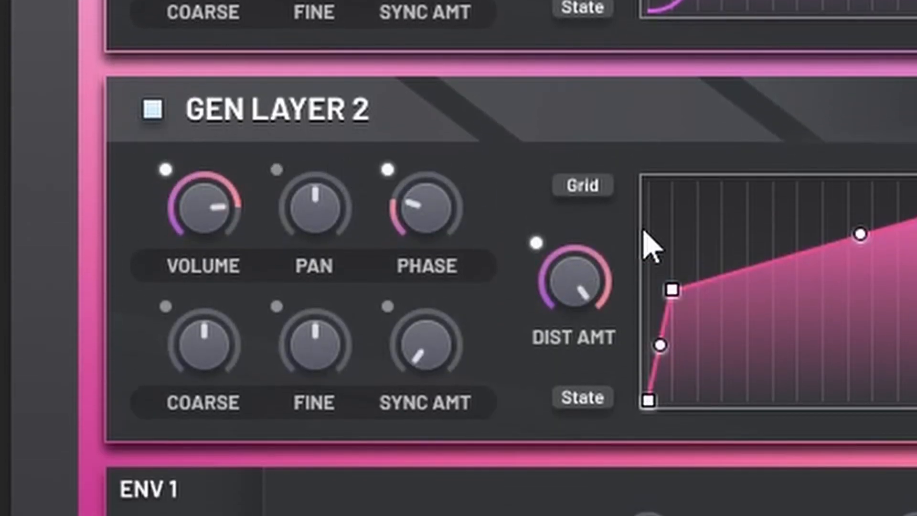
{"action": "left_click_drag", "start_coordinate": [578, 278], "coordinate": [774, 322]}
{"action": "left_click_drag", "start_coordinate": [436, 356], "coordinate": [398, 316]}
{"action": "left_click_drag", "start_coordinate": [645, 238], "coordinate": [592, 216]}
{"action": "double_click", "coordinate": [676, 289]}
{"action": "left_click_drag", "start_coordinate": [676, 290], "coordinate": [692, 194]}
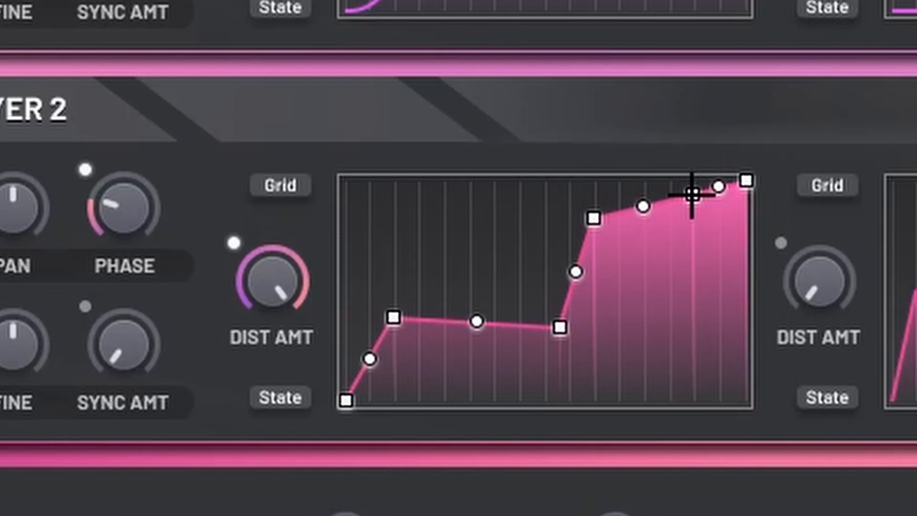
- Bend the segments of Gen Layer 2's first phase curve into smooth arcs and shift its lower middle point earlier
{"action": "left_click_drag", "start_coordinate": [369, 358], "coordinate": [399, 374]}
{"action": "mouse_move", "coordinate": [480, 321]}
{"action": "left_mouse_down"}
{"action": "mouse_move", "coordinate": [487, 286]}
{"action": "mouse_move", "coordinate": [471, 381]}
{"action": "mouse_move", "coordinate": [479, 319]}
{"action": "left_mouse_up"}
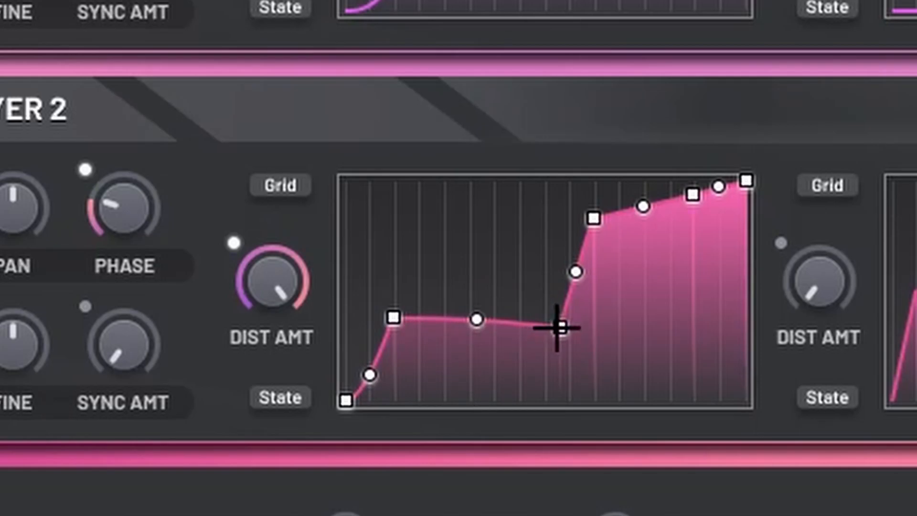
{"action": "left_click_drag", "start_coordinate": [555, 328], "coordinate": [530, 334]}
{"action": "left_click_drag", "start_coordinate": [560, 274], "coordinate": [531, 236]}
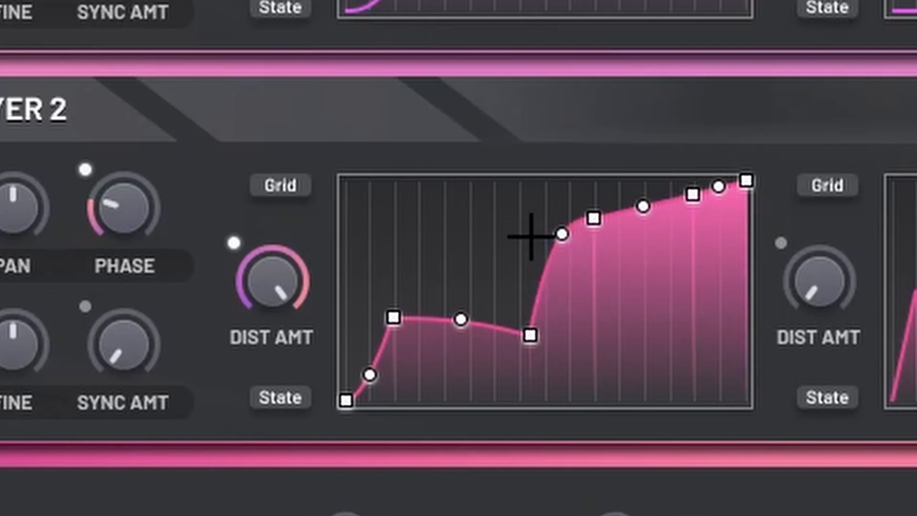
{"action": "mouse_move", "coordinate": [643, 207]}
{"action": "left_mouse_down"}
{"action": "mouse_move", "coordinate": [647, 170]}
{"action": "mouse_move", "coordinate": [646, 222]}
{"action": "mouse_move", "coordinate": [647, 213]}
{"action": "left_mouse_up"}
{"action": "left_click_drag", "start_coordinate": [716, 184], "coordinate": [716, 239]}
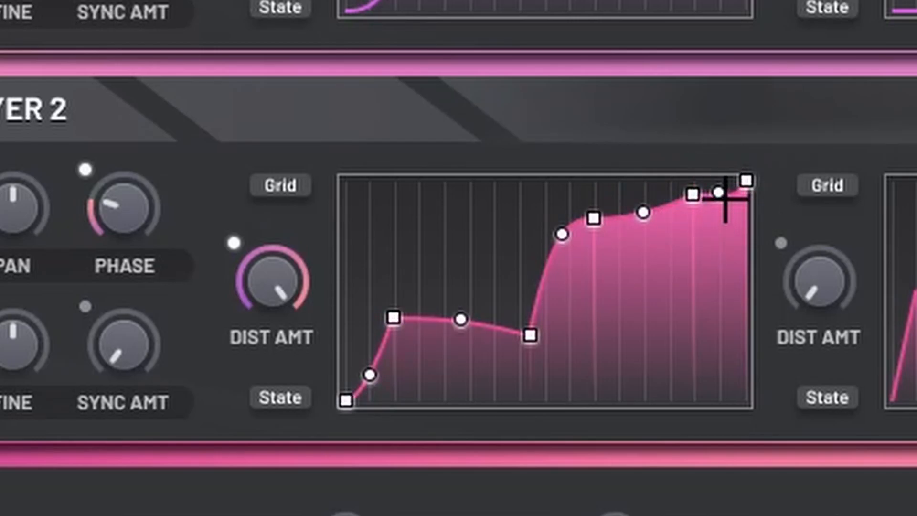
- Raise Gen Layer 2's phase offset to somewhat below the midpoint and slightly lower the layer's volume
{"action": "mouse_move", "coordinate": [272, 282]}
{"action": "left_mouse_down"}
{"action": "mouse_move", "coordinate": [272, 357]}
{"action": "mouse_move", "coordinate": [273, 287]}
{"action": "left_mouse_up"}
{"action": "left_click_drag", "start_coordinate": [125, 210], "coordinate": [126, 179]}
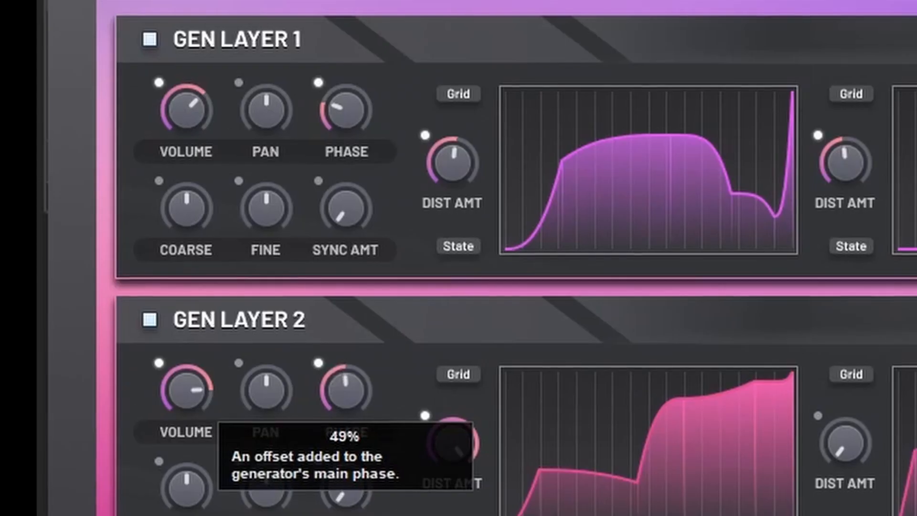
{"action": "mouse_move", "coordinate": [365, 397]}
{"action": "left_mouse_down"}
{"action": "mouse_move", "coordinate": [366, 482]}
{"action": "mouse_move", "coordinate": [366, 398]}
{"action": "left_mouse_up"}
{"action": "left_click_drag", "start_coordinate": [165, 382], "coordinate": [165, 405]}
- Raise Gen Layer 2's coarse pitch and rebalance the two layers, leaving Gen Layer 1 louder than Gen Layer 2
{"action": "left_click_drag", "start_coordinate": [146, 95], "coordinate": [153, 210]}
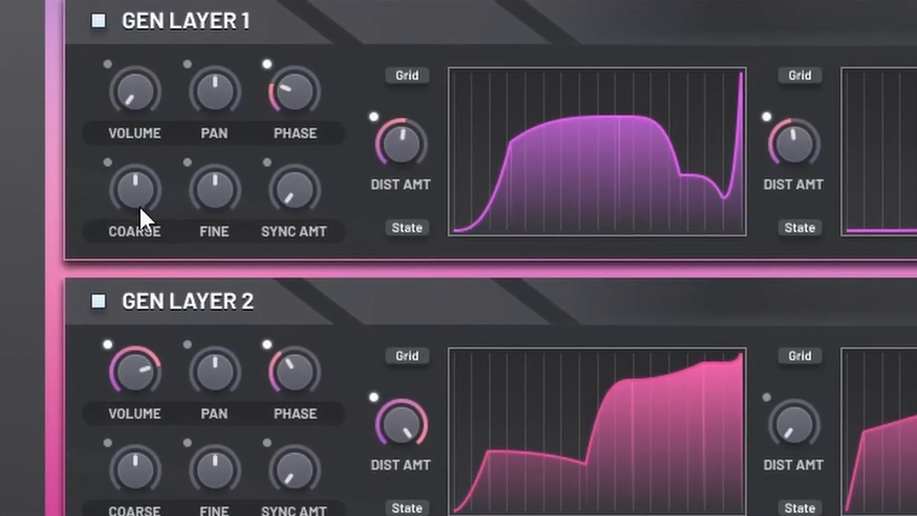
{"action": "left_click_drag", "start_coordinate": [134, 372], "coordinate": [160, 378]}
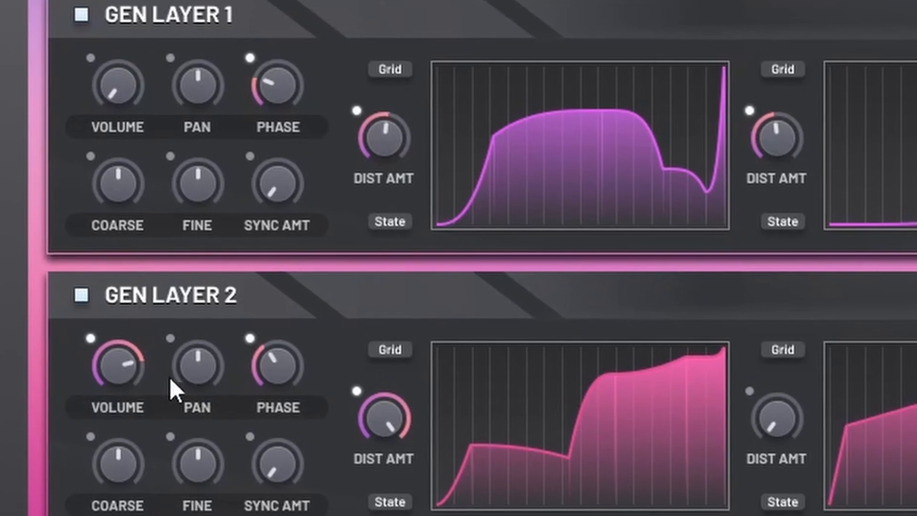
{"action": "left_click_drag", "start_coordinate": [159, 480], "coordinate": [102, 440]}
{"action": "left_click_drag", "start_coordinate": [112, 122], "coordinate": [111, 92]}
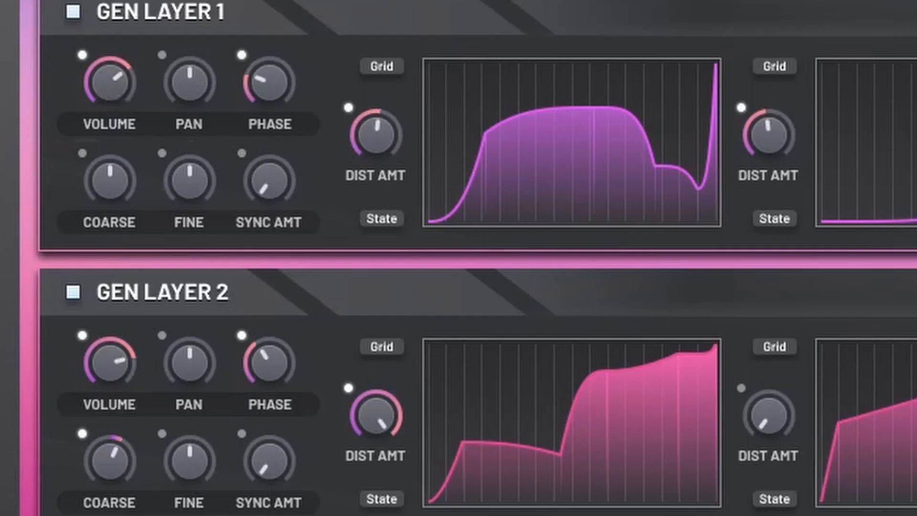
{"action": "left_click_drag", "start_coordinate": [110, 356], "coordinate": [109, 379]}
{"action": "left_click_drag", "start_coordinate": [109, 459], "coordinate": [109, 437]}
{"action": "left_click_drag", "start_coordinate": [118, 384], "coordinate": [118, 396]}
- Raise Gen Layer 2's second distortion amount past the midpoint and try other positions for its curve's corner point
{"action": "mouse_move", "coordinate": [768, 415]}
{"action": "left_mouse_down"}
{"action": "mouse_move", "coordinate": [768, 392]}
{"action": "mouse_move", "coordinate": [768, 414]}
{"action": "left_mouse_up"}
{"action": "left_click_drag", "start_coordinate": [833, 420], "coordinate": [880, 470]}
{"action": "left_click_drag", "start_coordinate": [572, 470], "coordinate": [531, 422]}
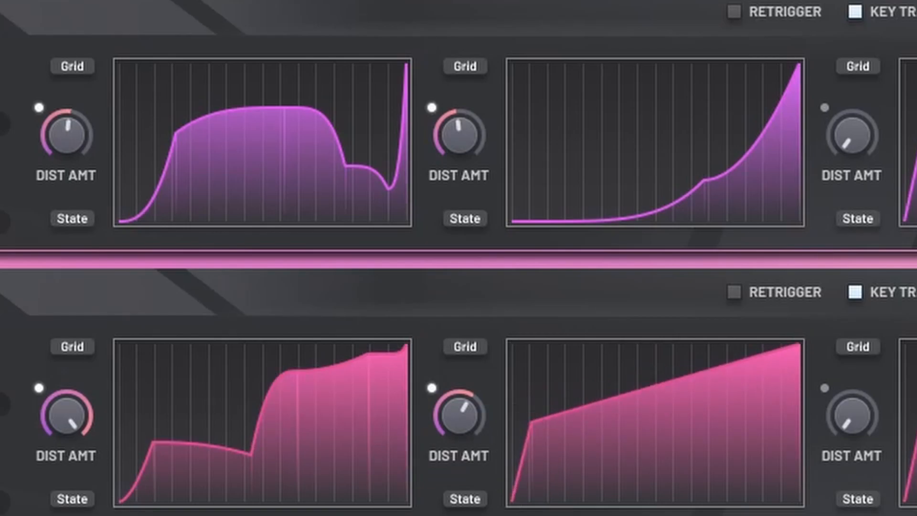
- Detune the layers by setting the fine pitch to -4 cents on Gen Layer 1 and 4 cents on Gen Layer 2
{"action": "left_click_drag", "start_coordinate": [76, 486], "coordinate": [129, 457]}
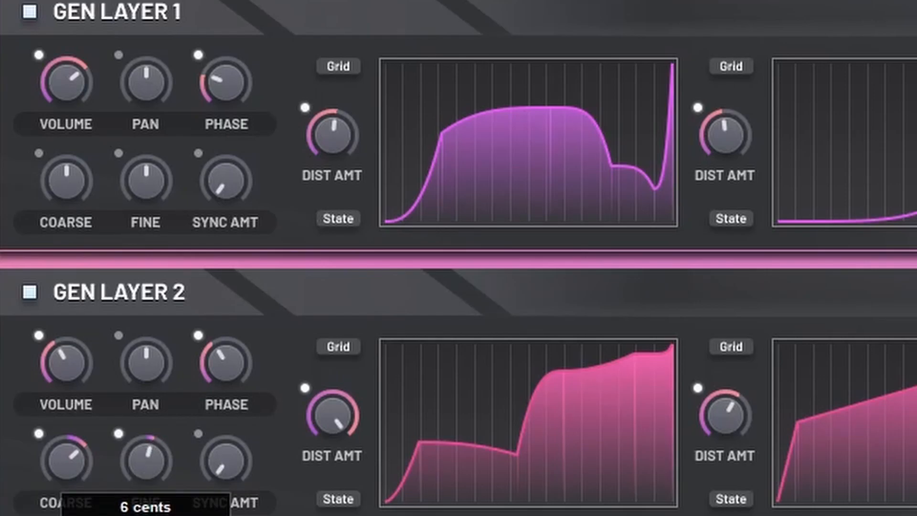
{"action": "left_click_drag", "start_coordinate": [149, 217], "coordinate": [149, 225]}
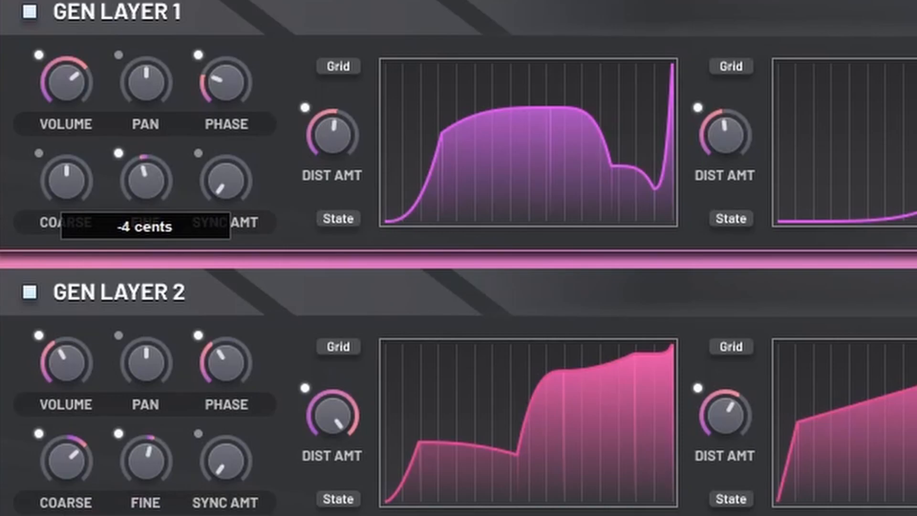
{"action": "left_click", "coordinate": [148, 460]}
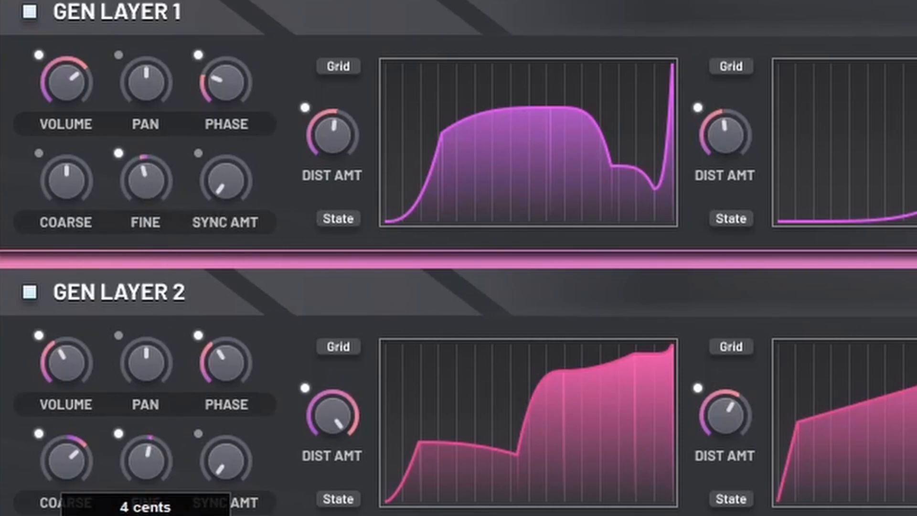
- Try out the sync amount on both generator layers and return each to 0%
{"action": "mouse_move", "coordinate": [241, 459]}
{"action": "left_mouse_down"}
{"action": "mouse_move", "coordinate": [241, 441]}
{"action": "mouse_move", "coordinate": [226, 473]}
{"action": "mouse_move", "coordinate": [225, 438]}
{"action": "mouse_move", "coordinate": [225, 450]}
{"action": "mouse_move", "coordinate": [242, 446]}
{"action": "left_mouse_up"}
{"action": "mouse_move", "coordinate": [225, 180]}
{"action": "left_mouse_down"}
{"action": "mouse_move", "coordinate": [225, 150]}
{"action": "mouse_move", "coordinate": [225, 186]}
{"action": "left_mouse_up"}
{"action": "left_click_drag", "start_coordinate": [225, 460], "coordinate": [225, 497]}
{"action": "left_click_drag", "start_coordinate": [225, 180], "coordinate": [225, 213]}
{"action": "left_click_drag", "start_coordinate": [218, 178], "coordinate": [257, 194]}
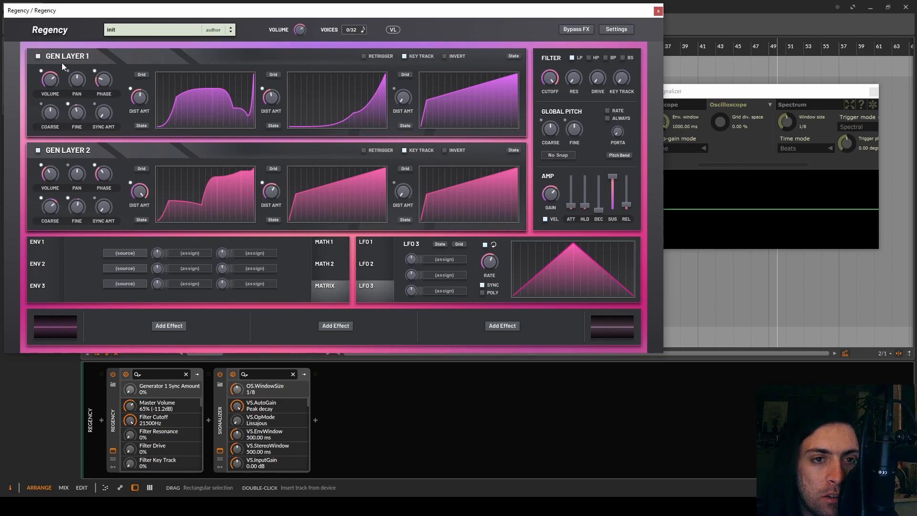
{"action": "left_click_drag", "start_coordinate": [103, 211], "coordinate": [95, 207]}
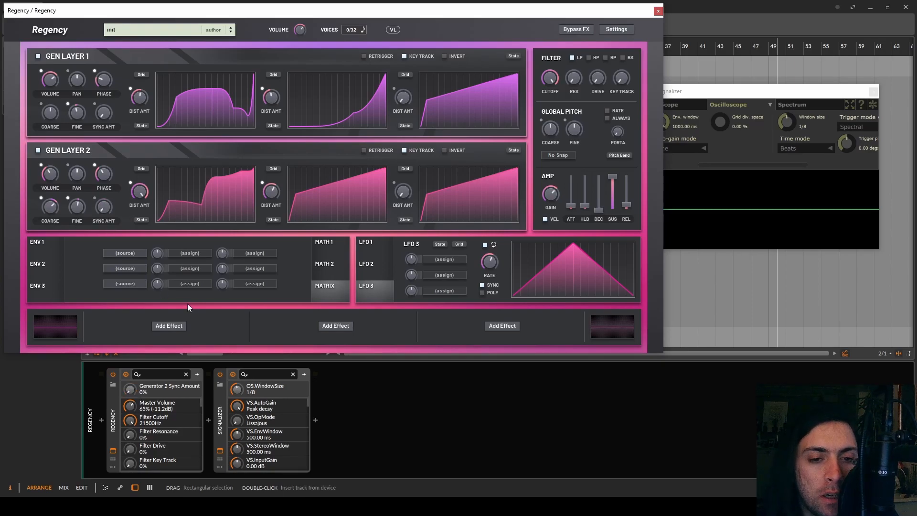
- Add a Bitcrusher in the first effect slot, with its mix at maximum and its bits reduced
{"action": "left_click", "coordinate": [179, 326]}
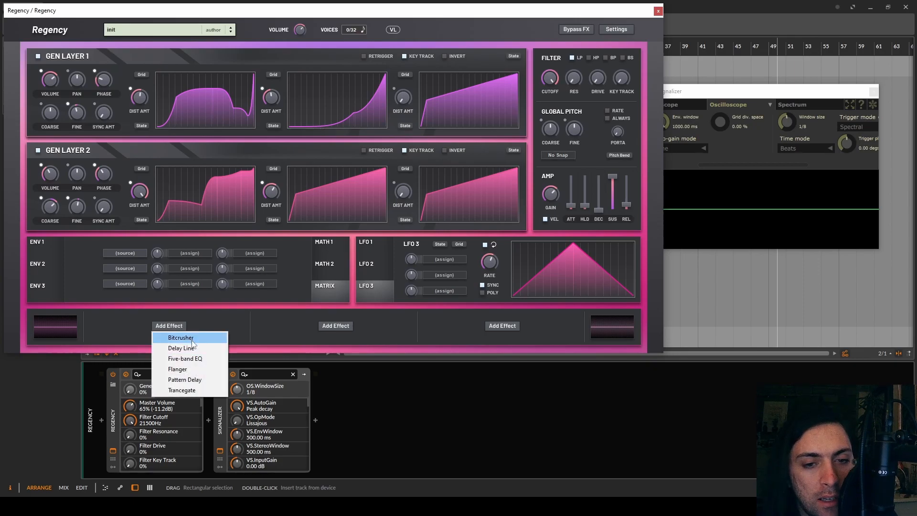
{"action": "left_click", "coordinate": [184, 338]}
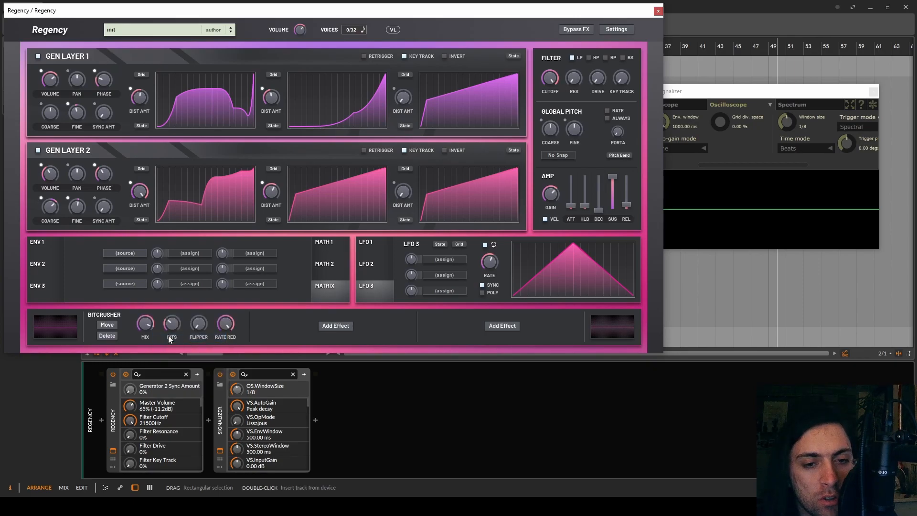
{"action": "left_click_drag", "start_coordinate": [149, 328], "coordinate": [148, 343]}
{"action": "mouse_move", "coordinate": [369, 275]}
{"action": "left_mouse_down"}
{"action": "mouse_move", "coordinate": [369, 292]}
{"action": "mouse_move", "coordinate": [370, 258]}
{"action": "left_mouse_up"}
{"action": "left_click_drag", "start_coordinate": [473, 272], "coordinate": [488, 284]}
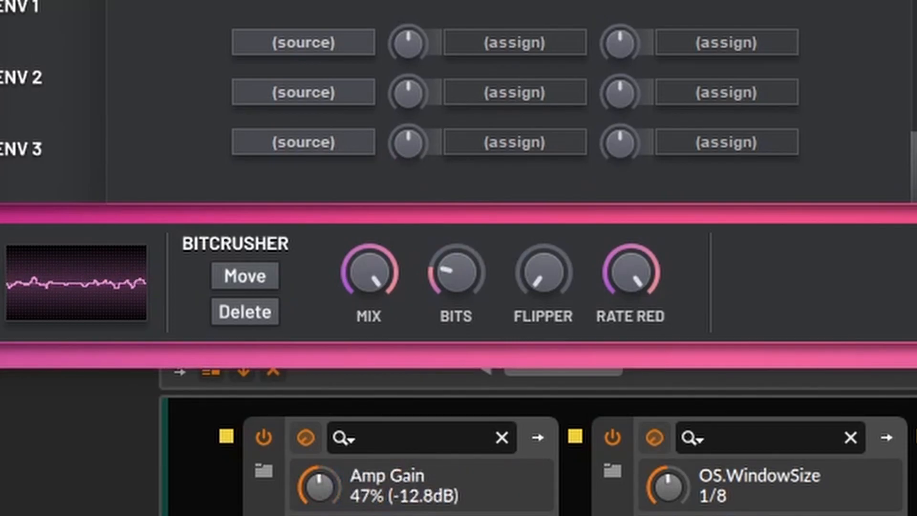
- Turn the Bitcrusher's bits up to maximum, set its flipper to Bit 4 and its rate reducer to 5741 Hz
{"action": "mouse_move", "coordinate": [529, 296]}
{"action": "left_mouse_down"}
{"action": "mouse_move", "coordinate": [528, 272]}
{"action": "mouse_move", "coordinate": [529, 286]}
{"action": "left_mouse_up"}
{"action": "left_click_drag", "start_coordinate": [630, 272], "coordinate": [631, 320]}
{"action": "left_click_drag", "start_coordinate": [456, 274], "coordinate": [456, 239]}
{"action": "left_click_drag", "start_coordinate": [631, 272], "coordinate": [630, 239]}
{"action": "left_click_drag", "start_coordinate": [543, 272], "coordinate": [557, 299]}
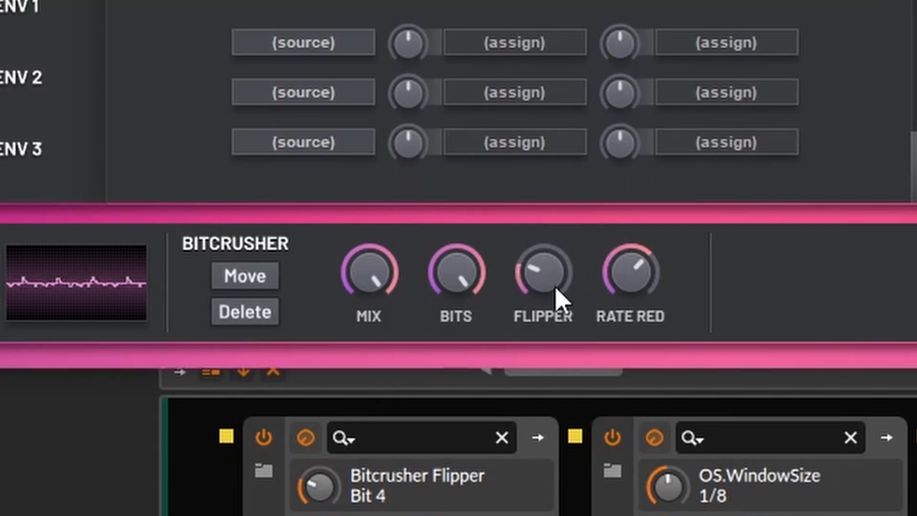
{"action": "left_click_drag", "start_coordinate": [621, 280], "coordinate": [620, 283]}
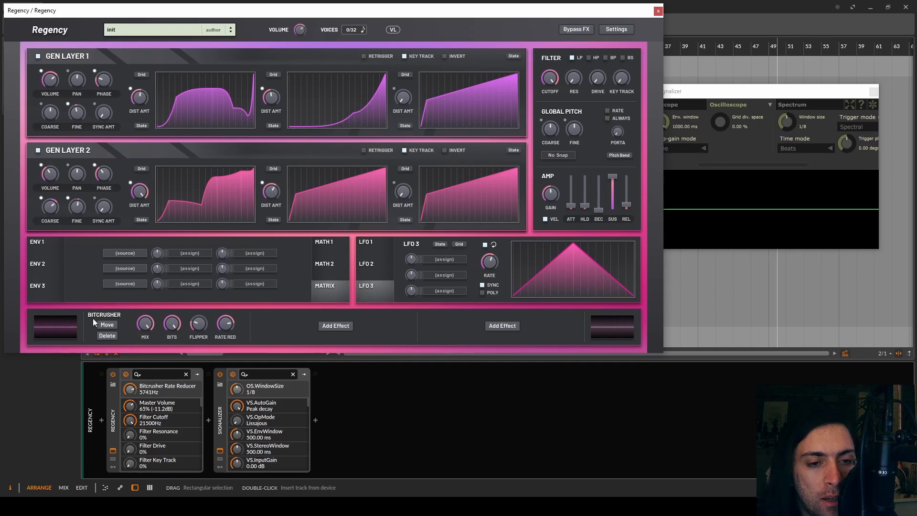
- Sweep the Bitcrusher's mix down to 0% and back up, settling it at 74%
{"action": "left_click", "coordinate": [145, 323]}
{"action": "left_click", "coordinate": [150, 322]}
{"action": "left_click_drag", "start_coordinate": [150, 322], "coordinate": [148, 353]}
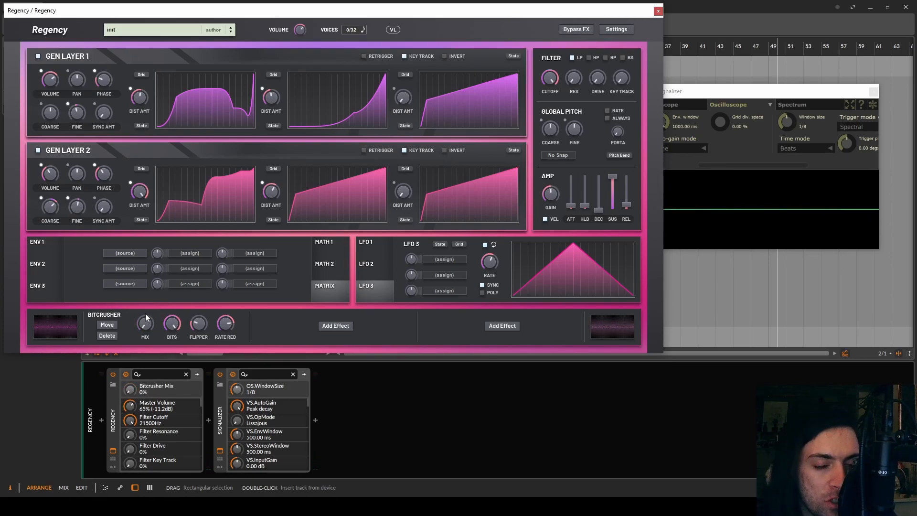
{"action": "mouse_move", "coordinate": [145, 313]}
{"action": "left_mouse_down"}
{"action": "mouse_move", "coordinate": [145, 282]}
{"action": "mouse_move", "coordinate": [150, 346]}
{"action": "mouse_move", "coordinate": [151, 326]}
{"action": "left_mouse_up"}
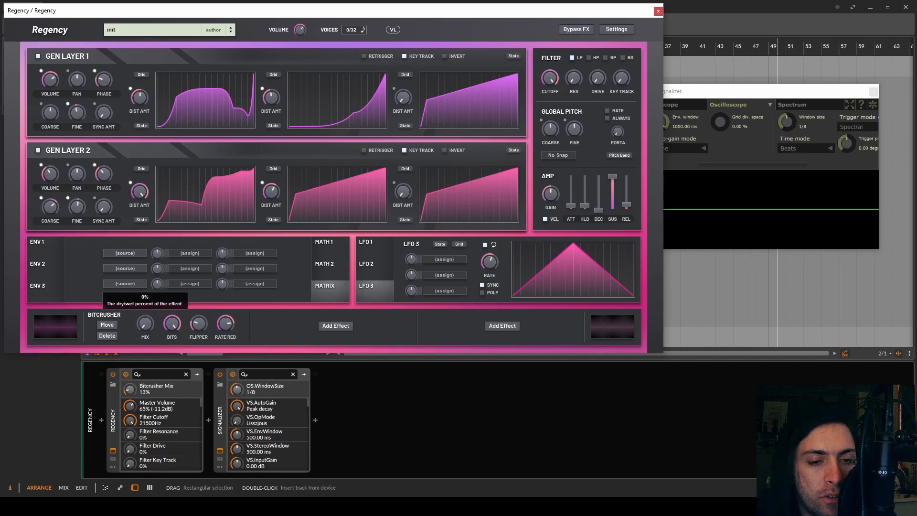
{"action": "left_click_drag", "start_coordinate": [143, 365], "coordinate": [142, 365]}
{"action": "left_click_drag", "start_coordinate": [141, 329], "coordinate": [141, 308]}
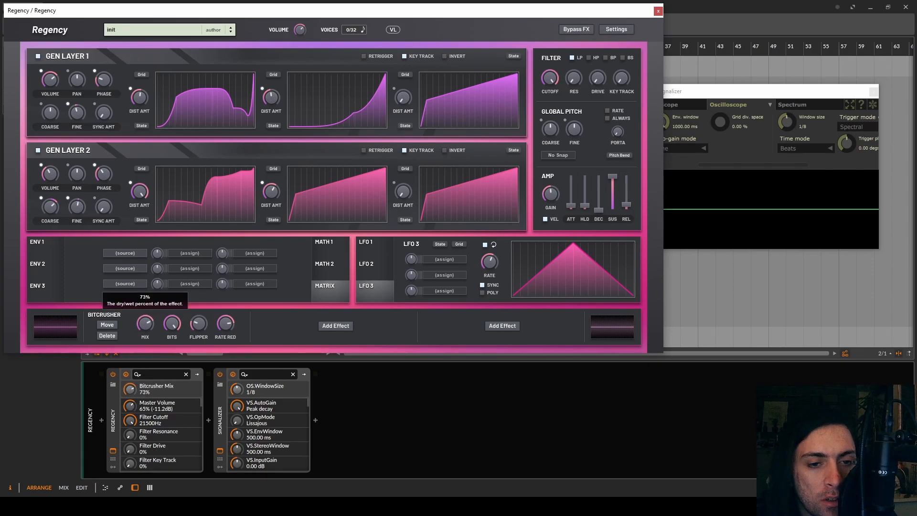
{"action": "left_click_drag", "start_coordinate": [142, 328], "coordinate": [141, 328]}
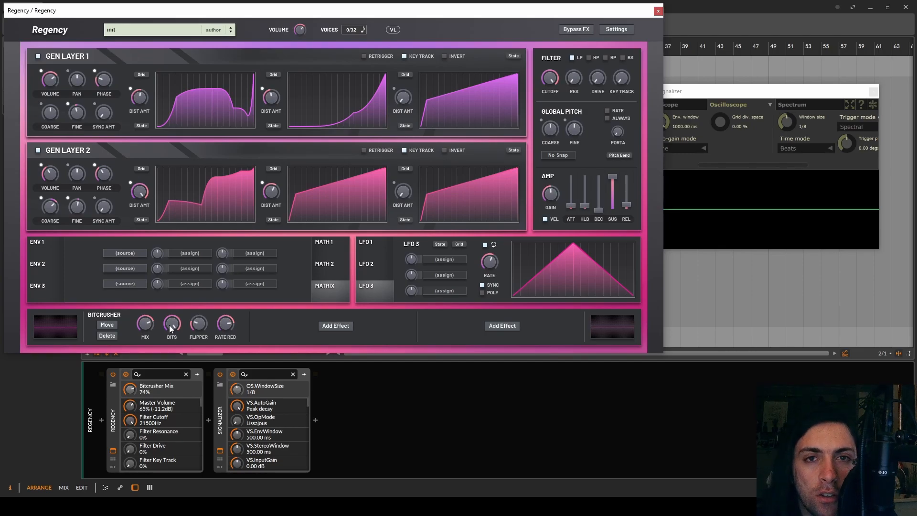
- Lower the low-pass filter's cutoff, turn resonance and key tracking up to maximum, and try out the filter drive
{"action": "mouse_move", "coordinate": [550, 79]}
{"action": "left_mouse_down"}
{"action": "mouse_move", "coordinate": [576, 81]}
{"action": "mouse_move", "coordinate": [562, 81]}
{"action": "left_mouse_up"}
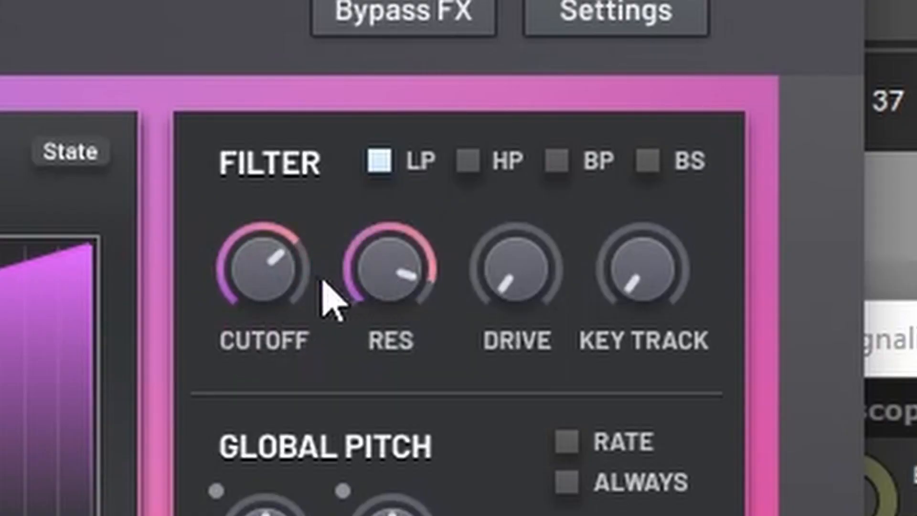
{"action": "left_click_drag", "start_coordinate": [268, 273], "coordinate": [267, 249]}
{"action": "left_click_drag", "start_coordinate": [340, 303], "coordinate": [339, 285]}
{"action": "left_click_drag", "start_coordinate": [626, 268], "coordinate": [626, 252]}
{"action": "left_click_drag", "start_coordinate": [442, 293], "coordinate": [442, 279]}
{"action": "mouse_move", "coordinate": [294, 282]}
{"action": "left_mouse_down"}
{"action": "mouse_move", "coordinate": [294, 293]}
{"action": "mouse_move", "coordinate": [294, 281]}
{"action": "left_mouse_up"}
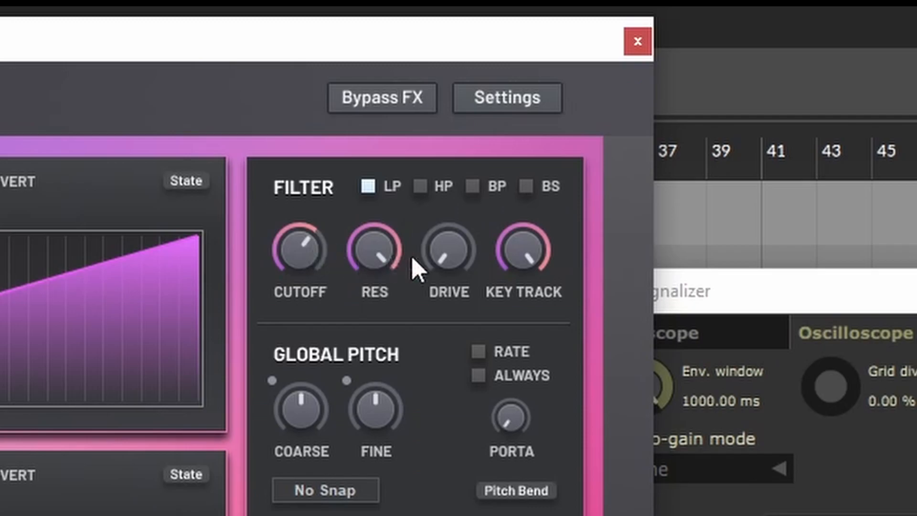
{"action": "left_click_drag", "start_coordinate": [597, 80], "coordinate": [597, 33]}
{"action": "left_click_drag", "start_coordinate": [449, 248], "coordinate": [417, 318]}
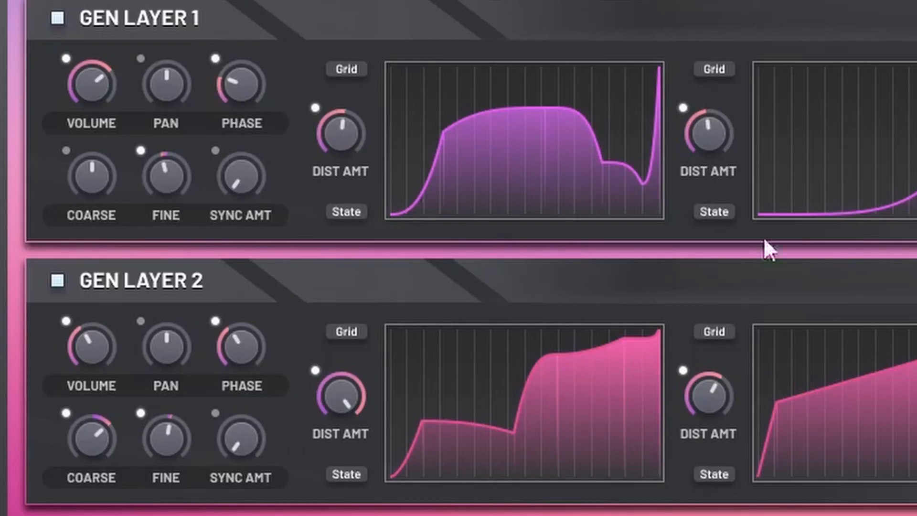
- Raise the sync amount on both generator layers, slightly higher on Gen Layer 2 than on Gen Layer 1
{"action": "mouse_move", "coordinate": [241, 177]}
{"action": "left_mouse_down"}
{"action": "mouse_move", "coordinate": [242, 121]}
{"action": "mouse_move", "coordinate": [241, 178]}
{"action": "left_mouse_up"}
{"action": "mouse_move", "coordinate": [249, 460]}
{"action": "left_mouse_down"}
{"action": "mouse_move", "coordinate": [250, 444]}
{"action": "mouse_move", "coordinate": [241, 447]}
{"action": "left_mouse_up"}
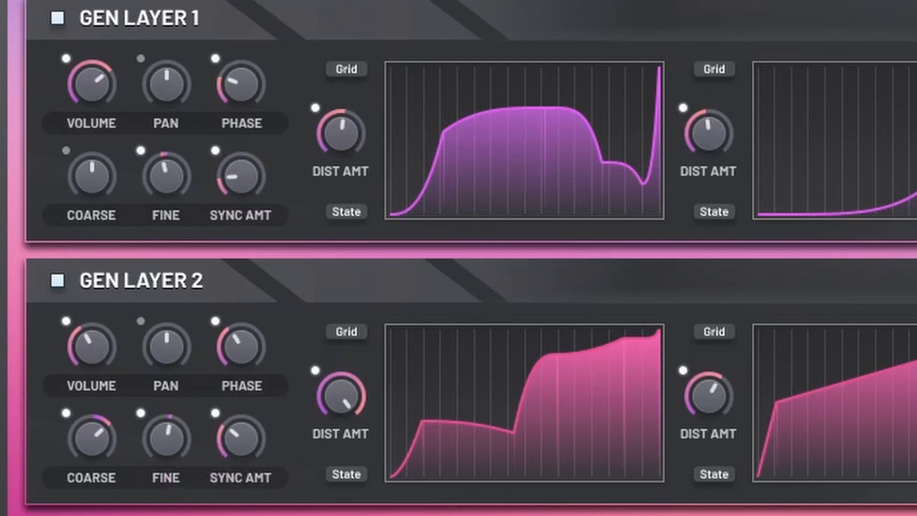
- Set the low-pass filter's resonance to 97%, drive to 66% and key tracking to 100%
{"action": "left_click_drag", "start_coordinate": [577, 79], "coordinate": [577, 79]}
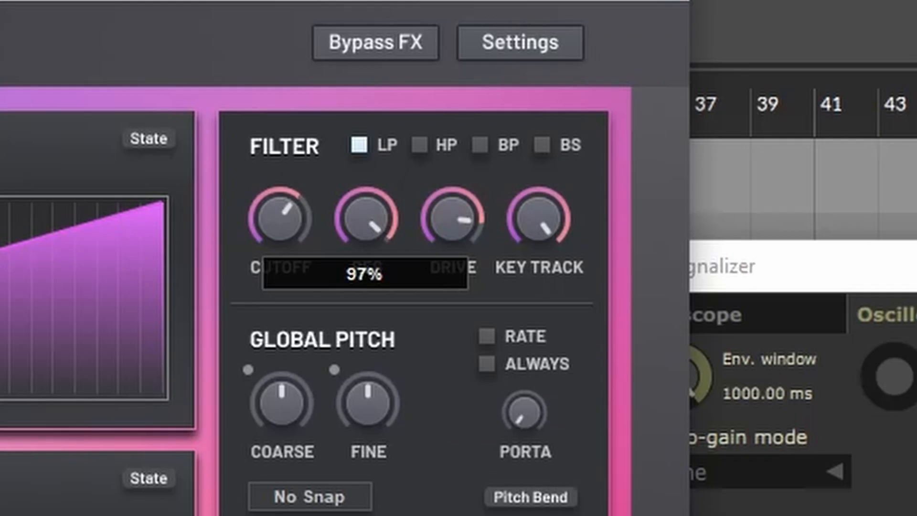
{"action": "left_click_drag", "start_coordinate": [366, 219], "coordinate": [367, 219]}
{"action": "mouse_move", "coordinate": [457, 219]}
{"action": "left_mouse_down"}
{"action": "mouse_move", "coordinate": [457, 210]}
{"action": "mouse_move", "coordinate": [457, 226]}
{"action": "left_mouse_up"}
{"action": "left_click_drag", "start_coordinate": [551, 194], "coordinate": [551, 202]}
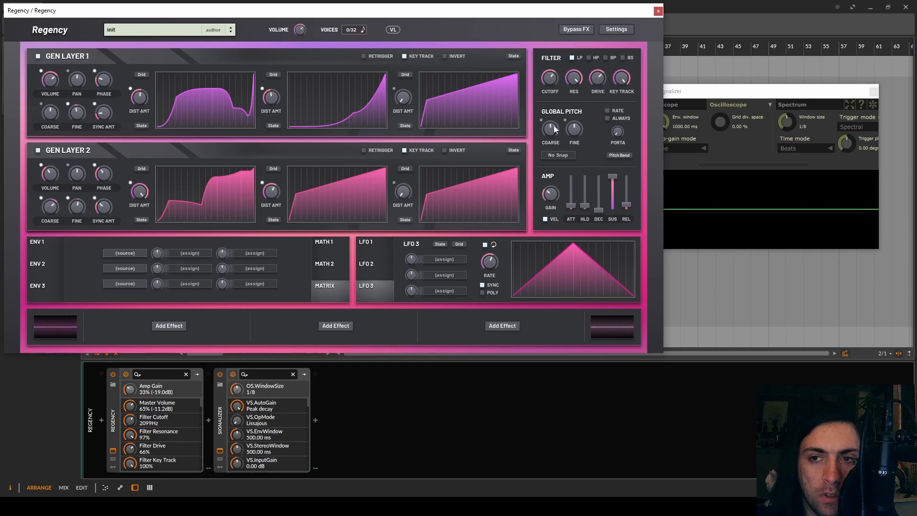
- Set the global pitch snap to Semitones and try portamento at 0.22 s with the Always and Rate options, returning it to zero
{"action": "left_click_drag", "start_coordinate": [618, 131], "coordinate": [617, 127]}
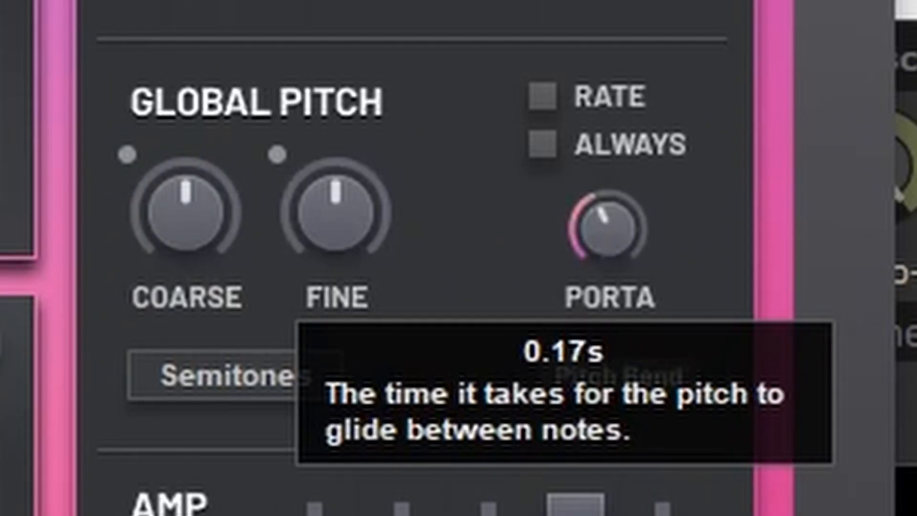
{"action": "left_click_drag", "start_coordinate": [608, 225], "coordinate": [608, 222]}
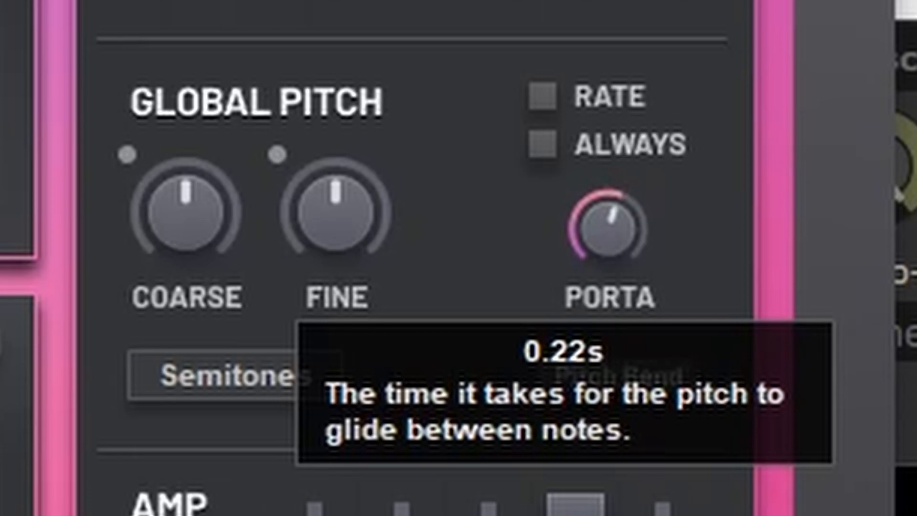
{"action": "left_click", "coordinate": [550, 149]}
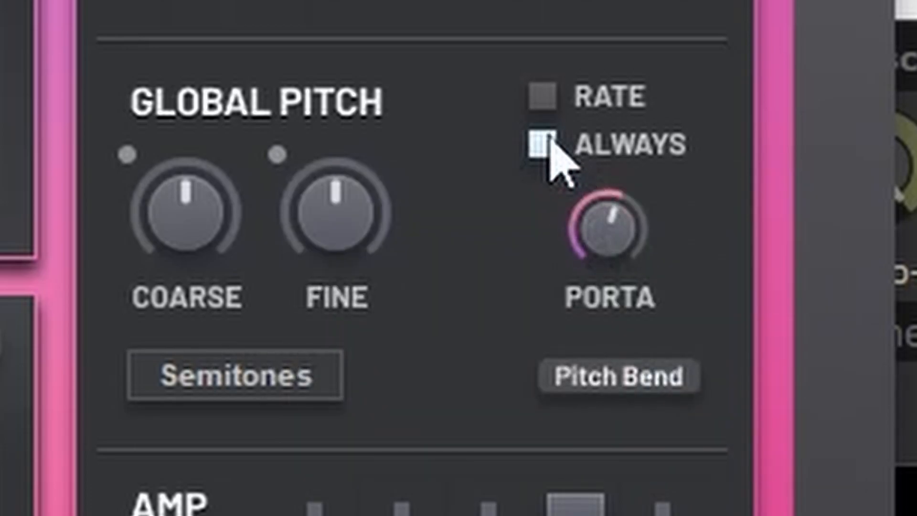
{"action": "left_click", "coordinate": [550, 151]}
{"action": "left_click", "coordinate": [549, 97]}
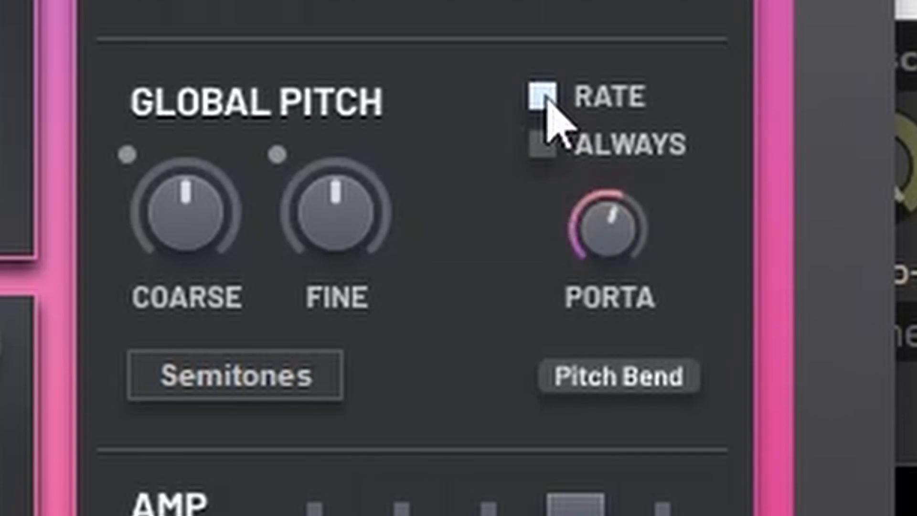
{"action": "left_click", "coordinate": [545, 95]}
{"action": "left_click_drag", "start_coordinate": [607, 225], "coordinate": [608, 257]}
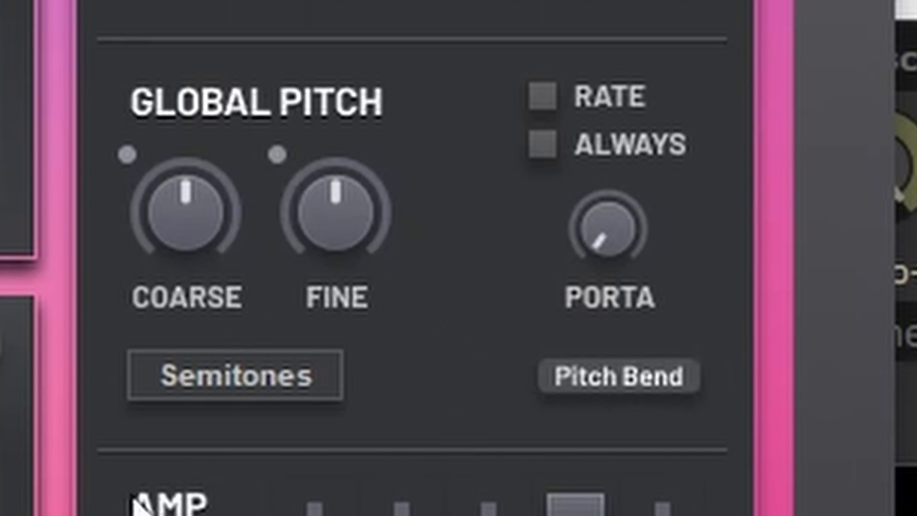
- Drop the amp envelope's sustain to zero, set its decay to 327 ms and the amp gain to 48%
{"action": "left_click_drag", "start_coordinate": [564, 509], "coordinate": [564, 515]}
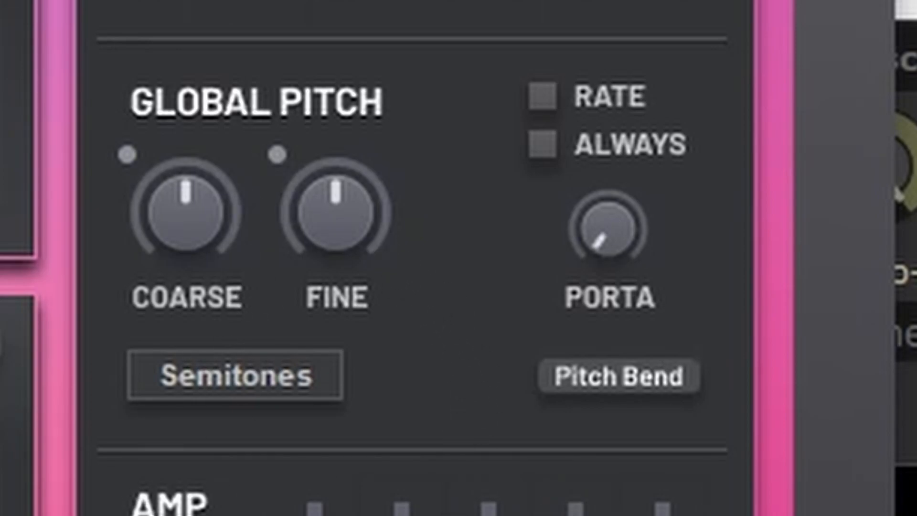
{"action": "left_click_drag", "start_coordinate": [489, 326], "coordinate": [489, 262]}
{"action": "left_click_drag", "start_coordinate": [189, 225], "coordinate": [188, 198]}
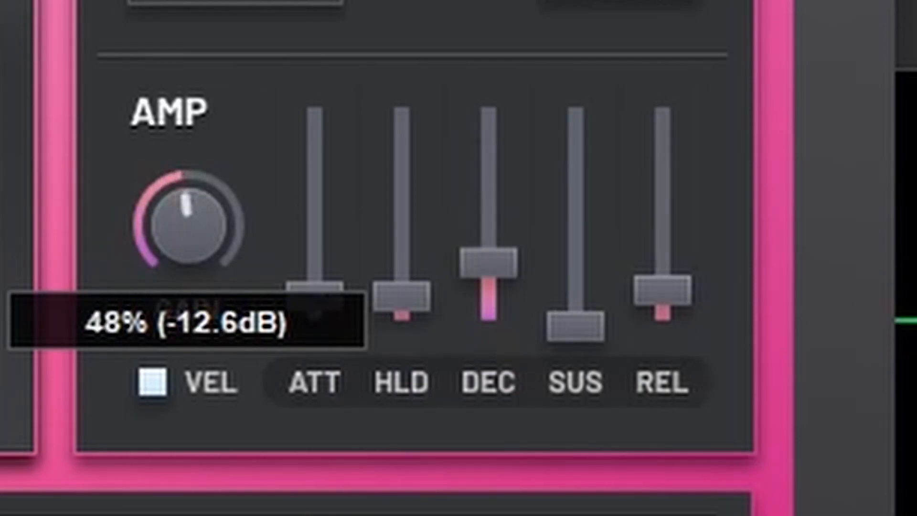
{"action": "left_click_drag", "start_coordinate": [487, 262], "coordinate": [487, 241]}
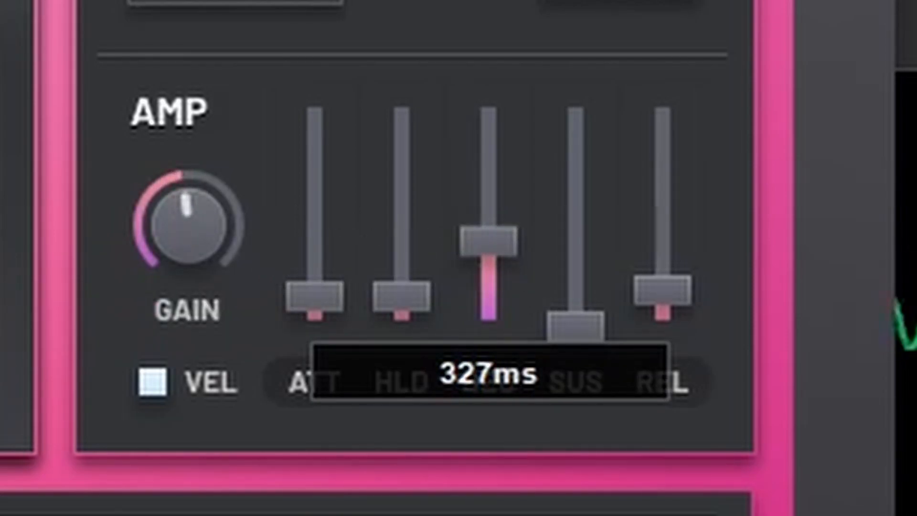
{"action": "left_click_drag", "start_coordinate": [489, 241], "coordinate": [497, 276]}
- Set the amp envelope's attack to 0.04 ms, shorten the hold and lengthen the decay slightly
{"action": "left_click_drag", "start_coordinate": [314, 296], "coordinate": [314, 313]}
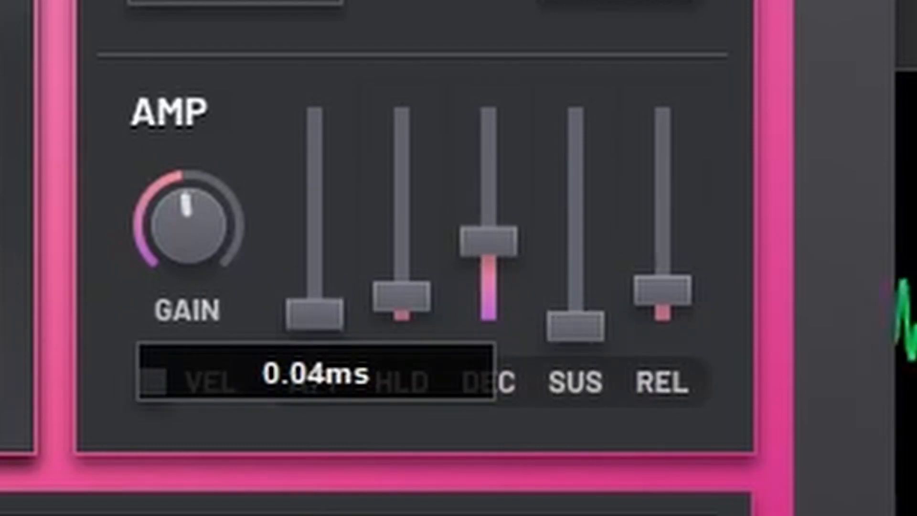
{"action": "mouse_move", "coordinate": [389, 303]}
{"action": "left_mouse_down"}
{"action": "mouse_move", "coordinate": [389, 234]}
{"action": "mouse_move", "coordinate": [389, 312]}
{"action": "left_mouse_up"}
{"action": "left_click_drag", "start_coordinate": [491, 230], "coordinate": [492, 220]}
- Raise the amp envelope's sustain and release, lower the amp gain slightly and readjust the decay
{"action": "left_click_drag", "start_coordinate": [573, 325], "coordinate": [575, 255]}
{"action": "left_click_drag", "start_coordinate": [664, 300], "coordinate": [664, 249]}
{"action": "left_click_drag", "start_coordinate": [488, 233], "coordinate": [488, 215]}
{"action": "left_click_drag", "start_coordinate": [191, 224], "coordinate": [191, 236]}
{"action": "mouse_move", "coordinate": [575, 255]}
{"action": "left_mouse_down"}
{"action": "mouse_move", "coordinate": [576, 190]}
{"action": "mouse_move", "coordinate": [576, 237]}
{"action": "left_mouse_up"}
{"action": "left_click_drag", "start_coordinate": [488, 215], "coordinate": [488, 224]}
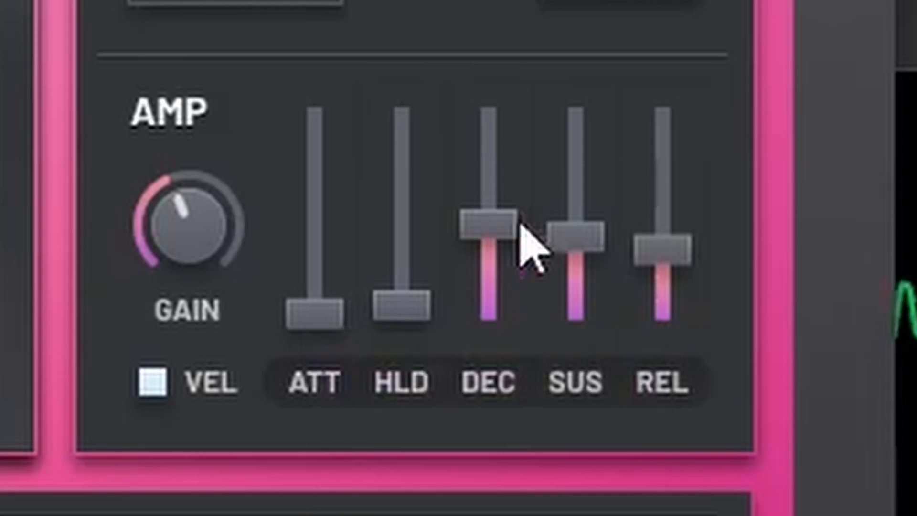
- Switch the amp's velocity sensitivity off and back on to compare
{"action": "mouse_move", "coordinate": [213, 281]}
{"action": "left_click", "coordinate": [170, 383]}
{"action": "left_click", "coordinate": [184, 388]}
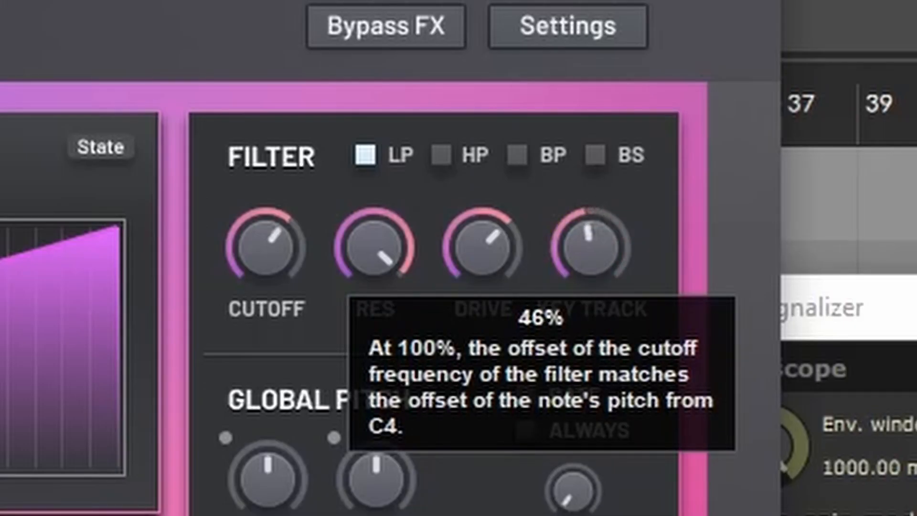
- Try the filter's key tracking at 46% and 0%, and restore it to 100%
{"action": "left_click_drag", "start_coordinate": [591, 246], "coordinate": [591, 260]}
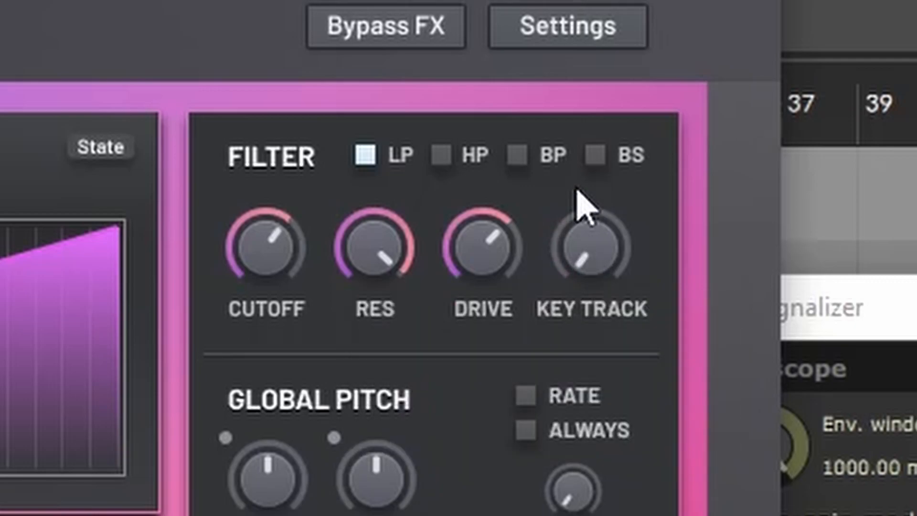
{"action": "left_click", "coordinate": [592, 257]}
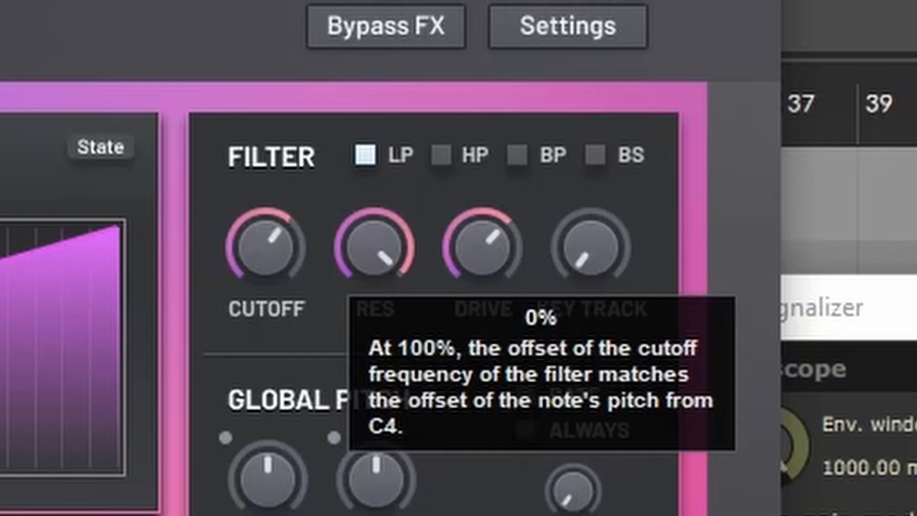
{"action": "left_click_drag", "start_coordinate": [592, 257], "coordinate": [593, 268]}
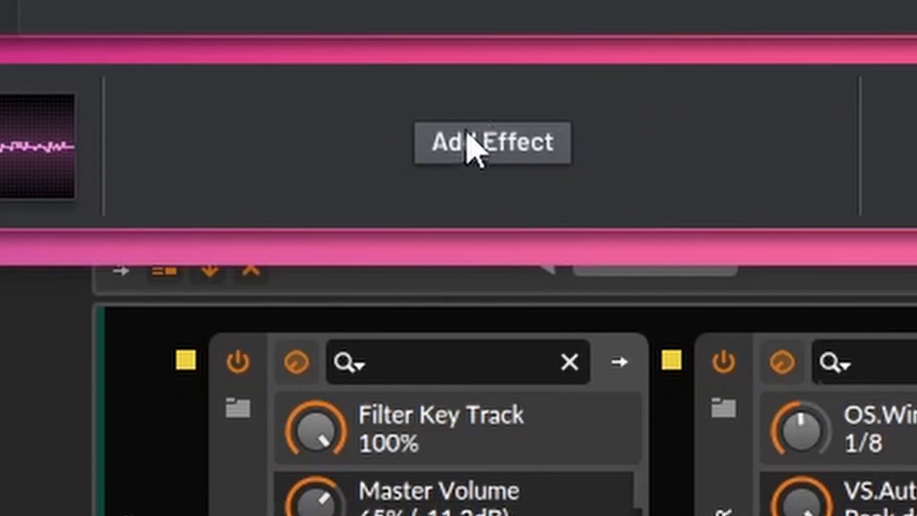
- Add a Flanger in the first effect slot and set its mix to 100%
{"action": "left_click", "coordinate": [550, 143]}
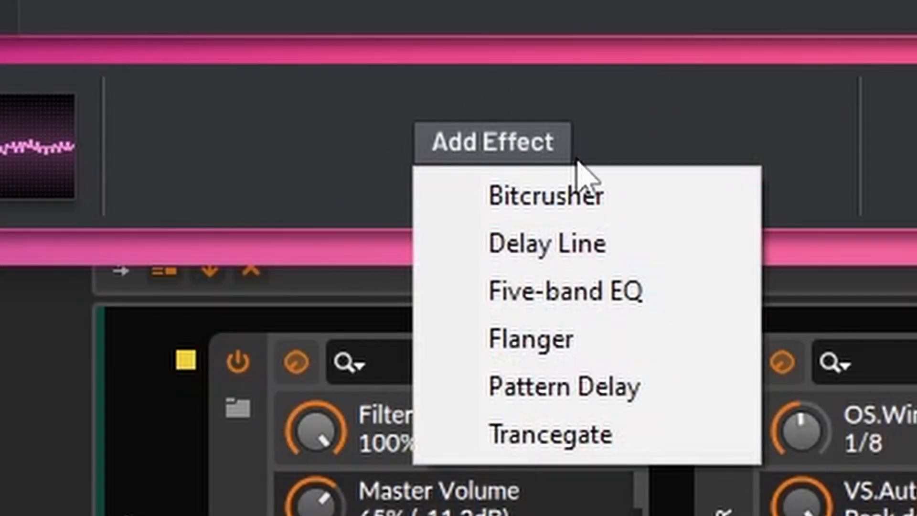
{"action": "left_click", "coordinate": [566, 359]}
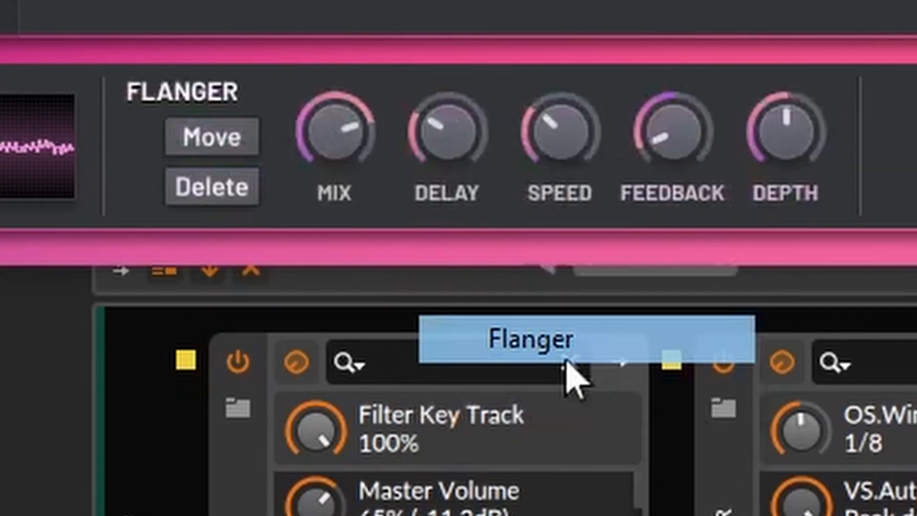
{"action": "left_click_drag", "start_coordinate": [351, 153], "coordinate": [351, 115]}
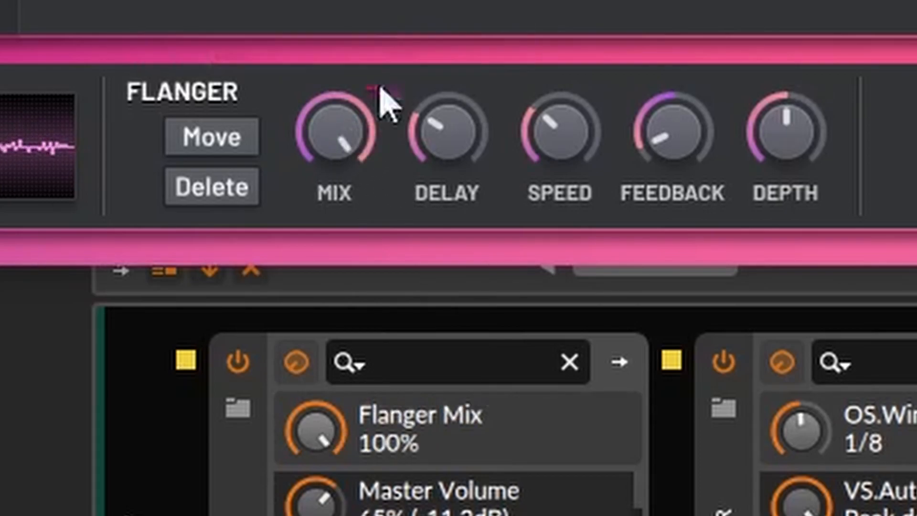
- Turn the Flanger's delay to minimum and back up to halfway, and raise its speed past the middle
{"action": "left_click_drag", "start_coordinate": [448, 132], "coordinate": [462, 151]}
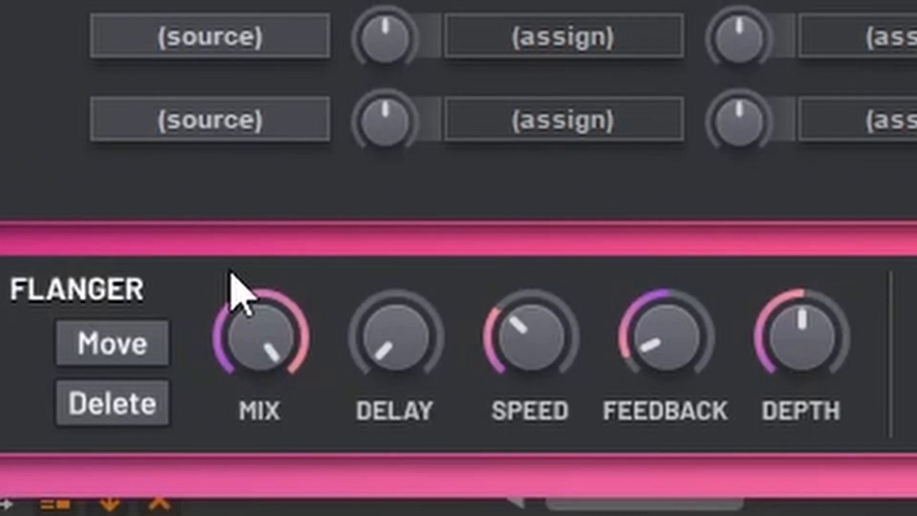
{"action": "left_click_drag", "start_coordinate": [561, 349], "coordinate": [561, 320]}
{"action": "mouse_move", "coordinate": [411, 330]}
{"action": "left_mouse_down"}
{"action": "mouse_move", "coordinate": [411, 296]}
{"action": "mouse_move", "coordinate": [411, 320]}
{"action": "left_mouse_up"}
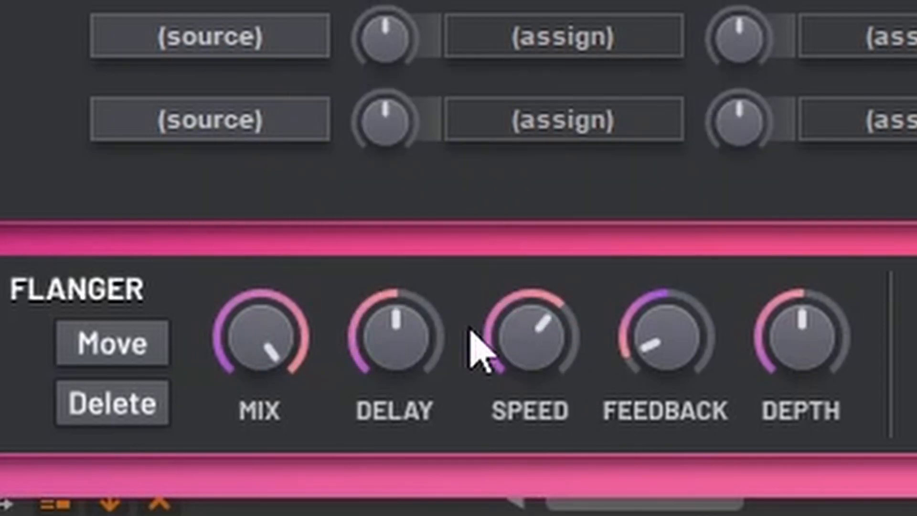
- Turn the Flanger's depth down to zero, raise its delay, speed and feedback, and set the mix to 84%
{"action": "left_click_drag", "start_coordinate": [803, 337], "coordinate": [780, 338]}
{"action": "left_click_drag", "start_coordinate": [528, 364], "coordinate": [528, 345]}
{"action": "mouse_move", "coordinate": [389, 352]}
{"action": "left_mouse_down"}
{"action": "mouse_move", "coordinate": [389, 339]}
{"action": "mouse_move", "coordinate": [393, 348]}
{"action": "left_mouse_up"}
{"action": "left_click_drag", "start_coordinate": [659, 352], "coordinate": [659, 345]}
{"action": "left_click_drag", "start_coordinate": [388, 351], "coordinate": [389, 331]}
{"action": "left_click_drag", "start_coordinate": [661, 350], "coordinate": [662, 344]}
{"action": "mouse_move", "coordinate": [262, 351]}
{"action": "left_mouse_down"}
{"action": "mouse_move", "coordinate": [263, 382]}
{"action": "mouse_move", "coordinate": [262, 340]}
{"action": "left_mouse_up"}
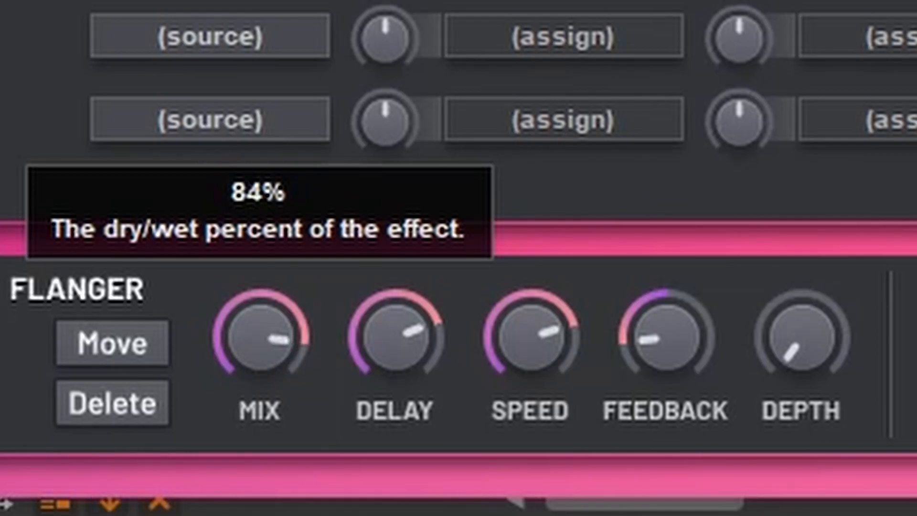
- Lower the Flanger's speed, raise its depth to about 0.10 ms and settle its mix at 93%
{"action": "left_click_drag", "start_coordinate": [262, 343], "coordinate": [272, 369]}
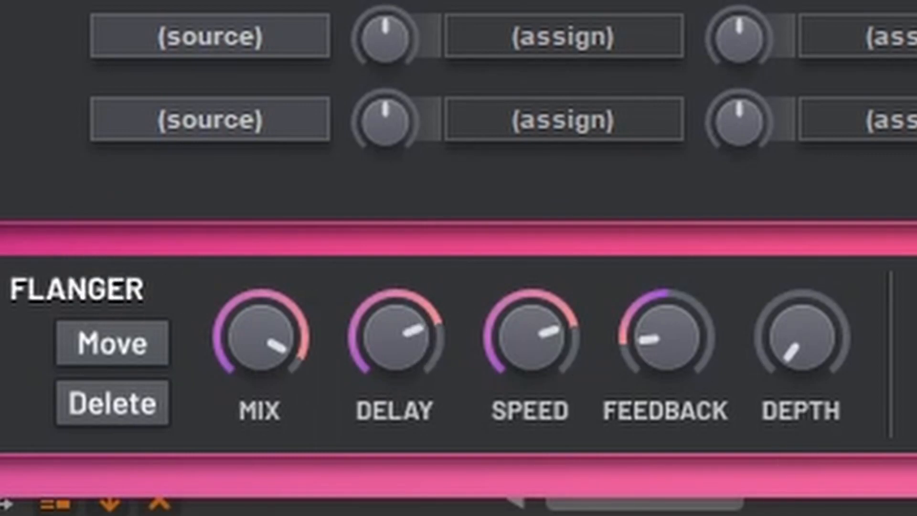
{"action": "mouse_move", "coordinate": [772, 354]}
{"action": "left_mouse_down"}
{"action": "mouse_move", "coordinate": [771, 319]}
{"action": "mouse_move", "coordinate": [772, 343]}
{"action": "left_mouse_up"}
{"action": "left_click_drag", "start_coordinate": [531, 337], "coordinate": [543, 368]}
{"action": "mouse_move", "coordinate": [771, 344]}
{"action": "left_mouse_down"}
{"action": "mouse_move", "coordinate": [772, 332]}
{"action": "mouse_move", "coordinate": [772, 343]}
{"action": "left_mouse_up"}
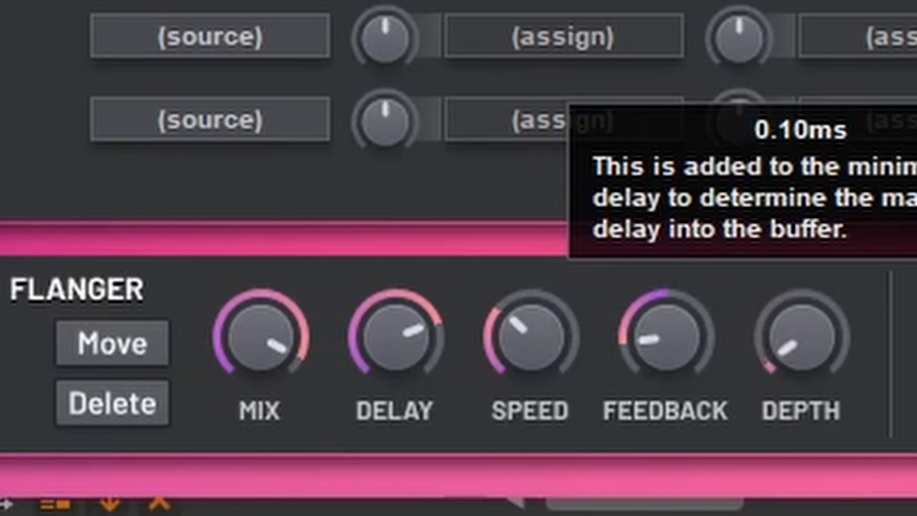
{"action": "left_click_drag", "start_coordinate": [772, 344], "coordinate": [772, 343]}
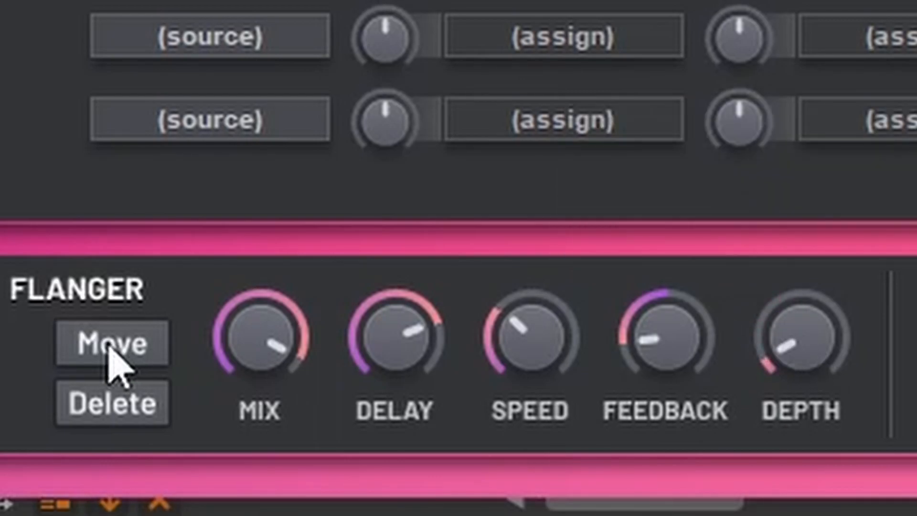
{"action": "mouse_move", "coordinate": [260, 336]}
{"action": "left_mouse_down"}
{"action": "mouse_move", "coordinate": [261, 372]}
{"action": "mouse_move", "coordinate": [261, 325]}
{"action": "mouse_move", "coordinate": [261, 372]}
{"action": "mouse_move", "coordinate": [260, 325]}
{"action": "mouse_move", "coordinate": [275, 342]}
{"action": "left_mouse_up"}
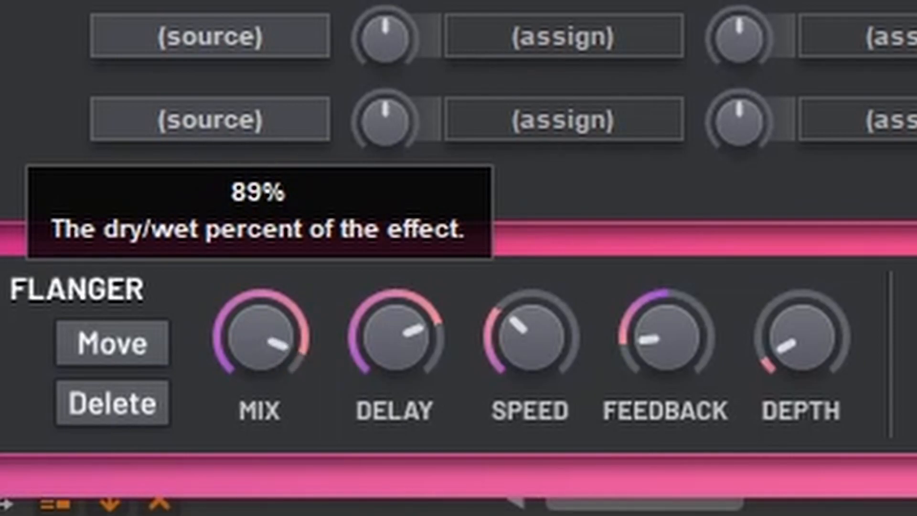
{"action": "left_click_drag", "start_coordinate": [274, 342], "coordinate": [274, 342]}
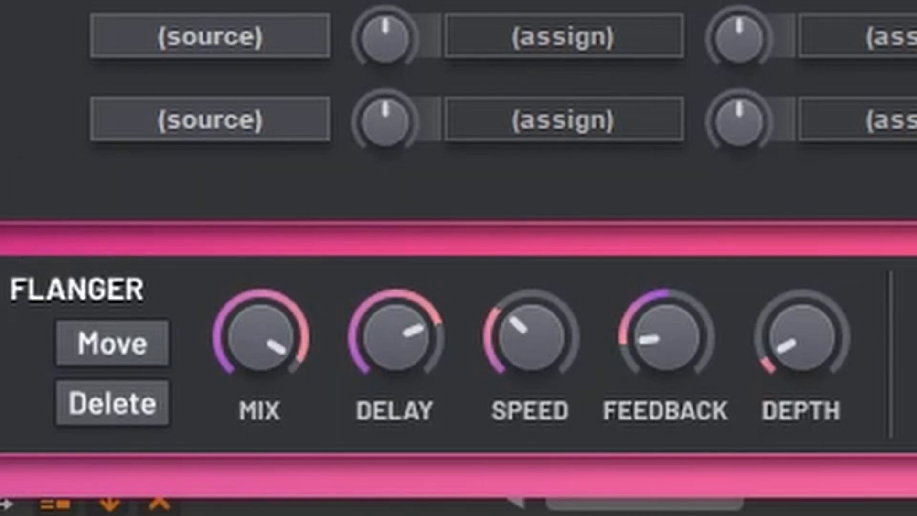
- Add a Five-band EQ in the second effect slot and turn all five bands down to minimum
{"action": "left_click", "coordinate": [336, 325]}
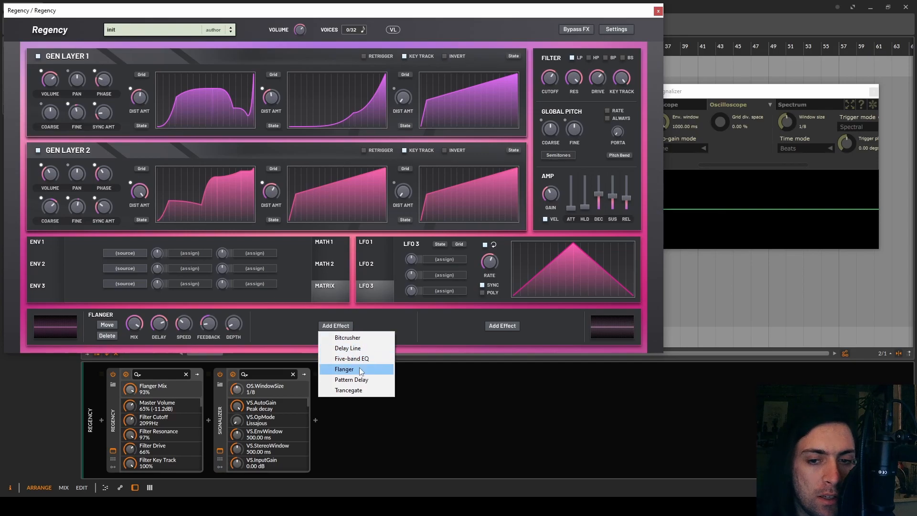
{"action": "left_click", "coordinate": [352, 358]}
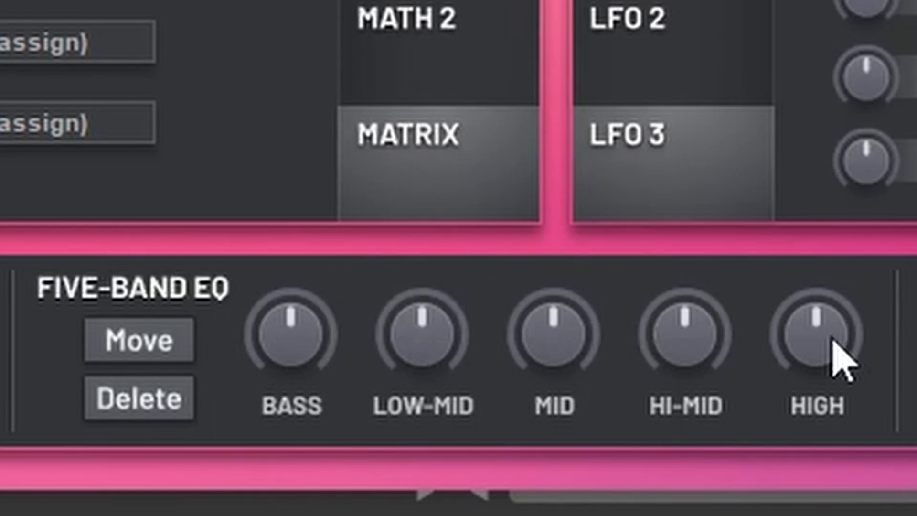
{"action": "left_click_drag", "start_coordinate": [833, 337], "coordinate": [833, 430]}
{"action": "left_click_drag", "start_coordinate": [688, 335], "coordinate": [643, 428]}
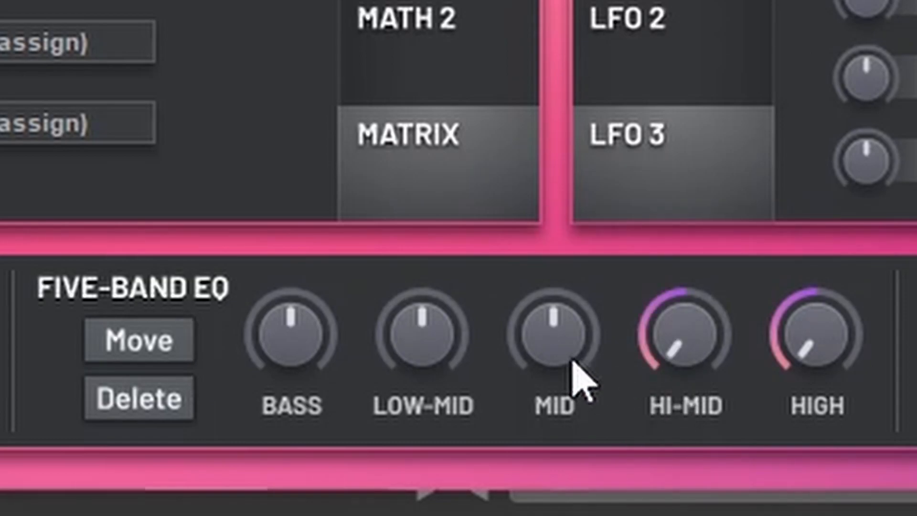
{"action": "left_click_drag", "start_coordinate": [576, 365], "coordinate": [573, 430]}
{"action": "left_click_drag", "start_coordinate": [443, 334], "coordinate": [443, 391]}
{"action": "left_click_drag", "start_coordinate": [329, 330], "coordinate": [306, 343]}
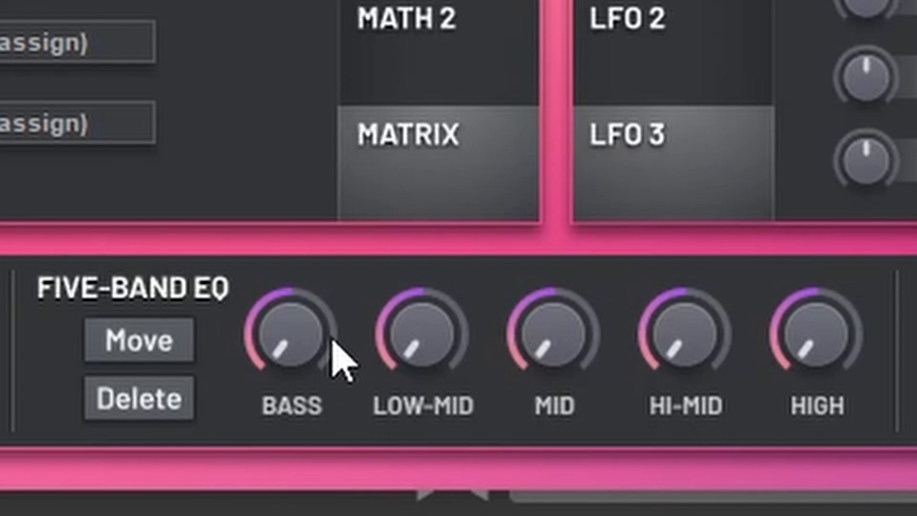
- Raise the EQ's bass and low-mid bands to slightly above 0 dB
{"action": "left_click_drag", "start_coordinate": [310, 342], "coordinate": [310, 240]}
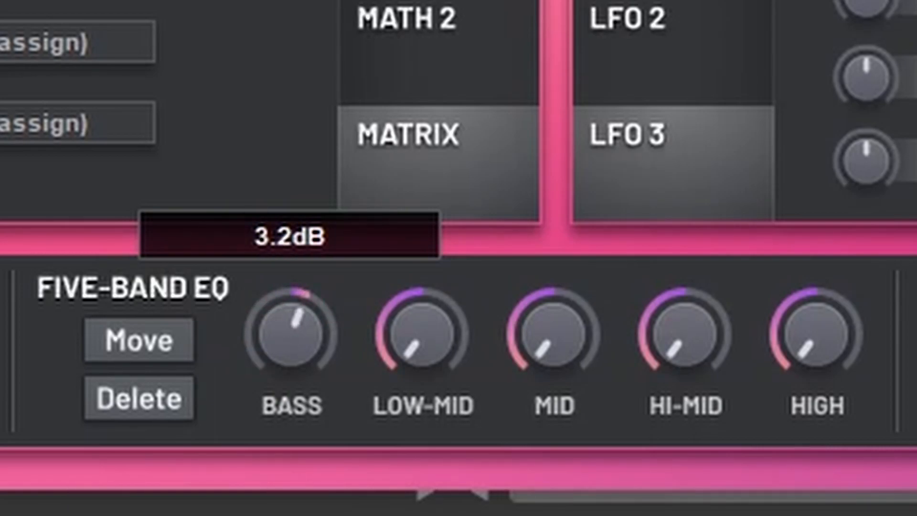
{"action": "left_click_drag", "start_coordinate": [422, 334], "coordinate": [422, 250]}
{"action": "left_click_drag", "start_coordinate": [306, 371], "coordinate": [308, 394]}
- Raise the EQ's mid band to -7.4 dB, the hi-mid to just below 0 dB and the high to just above 0 dB
{"action": "mouse_move", "coordinate": [540, 315]}
{"action": "left_mouse_down"}
{"action": "mouse_move", "coordinate": [540, 282]}
{"action": "mouse_move", "coordinate": [540, 303]}
{"action": "left_mouse_up"}
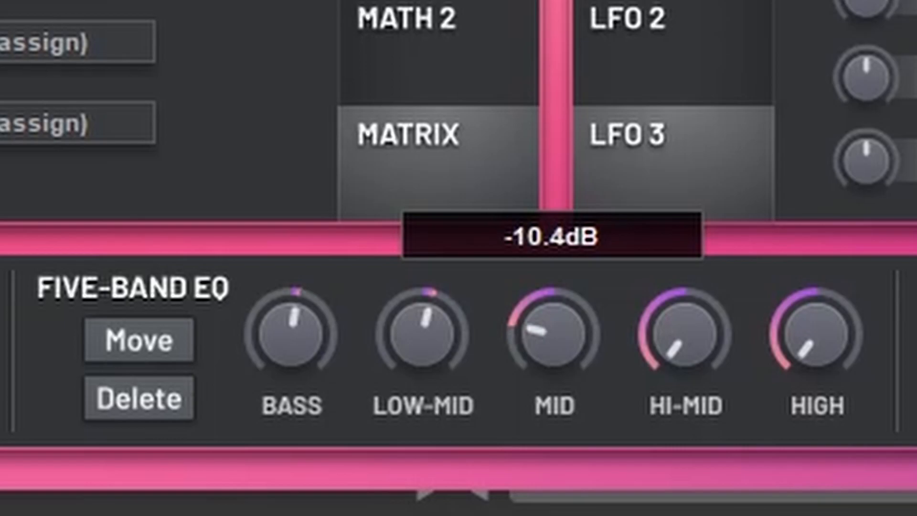
{"action": "left_click_drag", "start_coordinate": [553, 335], "coordinate": [559, 338]}
{"action": "left_click_drag", "start_coordinate": [684, 334], "coordinate": [685, 321]}
{"action": "mouse_move", "coordinate": [815, 361]}
{"action": "left_mouse_down"}
{"action": "mouse_move", "coordinate": [815, 378]}
{"action": "mouse_move", "coordinate": [815, 362]}
{"action": "left_mouse_up"}
{"action": "mouse_move", "coordinate": [556, 354]}
{"action": "left_mouse_down"}
{"action": "mouse_move", "coordinate": [557, 342]}
{"action": "mouse_move", "coordinate": [556, 351]}
{"action": "left_mouse_up"}
{"action": "left_click_drag", "start_coordinate": [714, 322], "coordinate": [714, 312]}
{"action": "mouse_move", "coordinate": [816, 330]}
{"action": "left_mouse_down"}
{"action": "mouse_move", "coordinate": [817, 317]}
{"action": "mouse_move", "coordinate": [816, 325]}
{"action": "left_mouse_up"}
{"action": "left_click", "coordinate": [535, 362]}
{"action": "left_click_drag", "start_coordinate": [535, 363], "coordinate": [534, 364]}
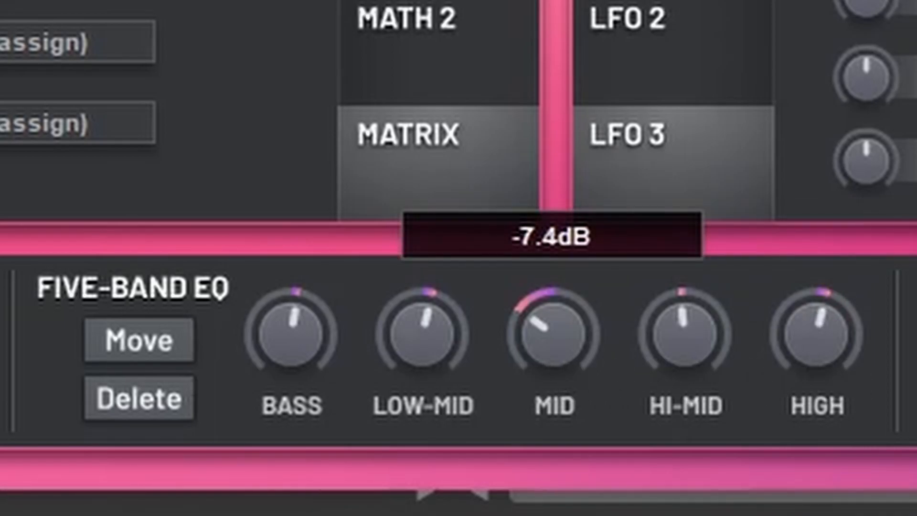
- Fine-tune the EQ's mid, low-mid and bass bands and set the high band to 3.2 dB
{"action": "left_click_drag", "start_coordinate": [776, 375], "coordinate": [776, 380]}
{"action": "left_click_drag", "start_coordinate": [518, 363], "coordinate": [518, 364]}
{"action": "left_click_drag", "start_coordinate": [425, 343], "coordinate": [440, 313]}
{"action": "left_click_drag", "start_coordinate": [290, 335], "coordinate": [291, 331]}
{"action": "left_click_drag", "start_coordinate": [808, 334], "coordinate": [808, 330]}
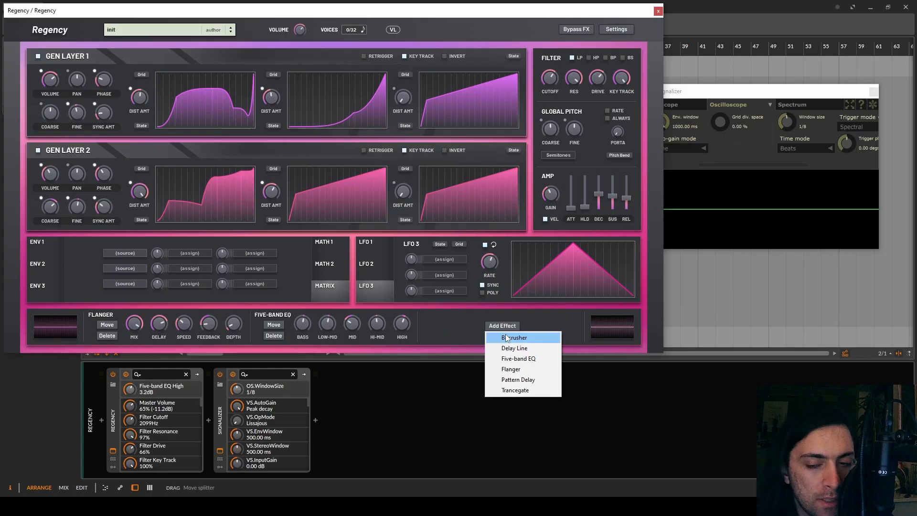
- Add a Bitcrusher in the third effect slot and try out its rate reduction and flipper amounts
{"action": "left_click", "coordinate": [506, 338]}
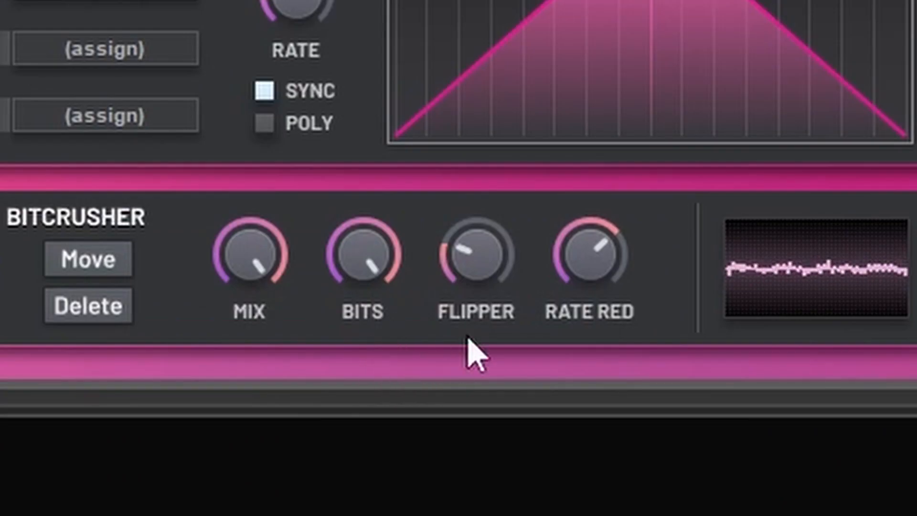
{"action": "left_click_drag", "start_coordinate": [555, 331], "coordinate": [555, 324]}
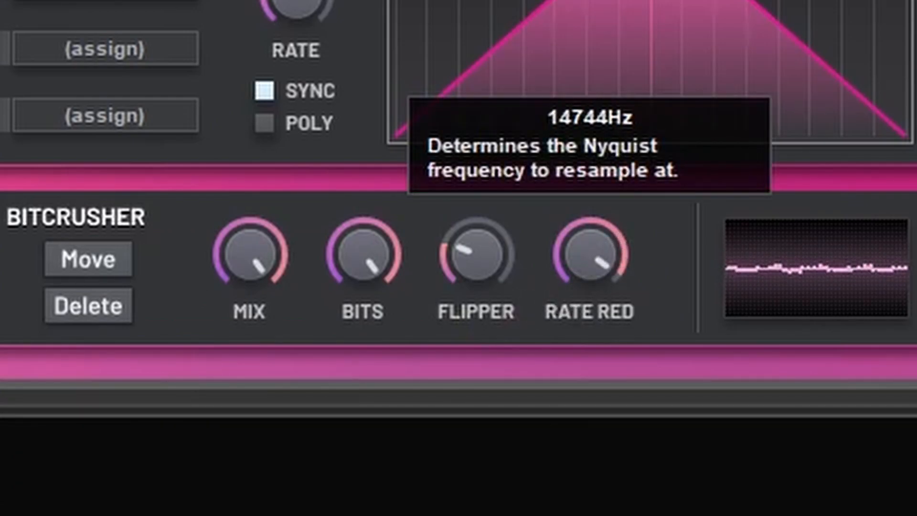
{"action": "left_click_drag", "start_coordinate": [591, 254], "coordinate": [590, 260]}
{"action": "mouse_move", "coordinate": [487, 260]}
{"action": "left_mouse_down"}
{"action": "mouse_move", "coordinate": [487, 248]}
{"action": "mouse_move", "coordinate": [477, 266]}
{"action": "left_mouse_up"}
{"action": "left_click_drag", "start_coordinate": [515, 307], "coordinate": [516, 308]}
{"action": "left_click_drag", "start_coordinate": [596, 266], "coordinate": [596, 267]}
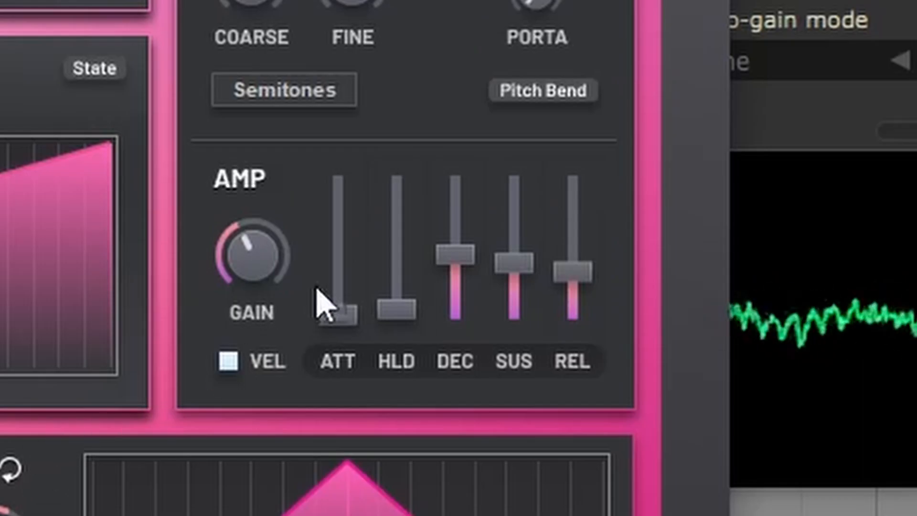
- Raise the amp gain and lower the master volume to 32% (-29.3 dB)
{"action": "mouse_move", "coordinate": [253, 256]}
{"action": "left_mouse_down"}
{"action": "mouse_move", "coordinate": [253, 280]}
{"action": "mouse_move", "coordinate": [262, 250]}
{"action": "left_mouse_up"}
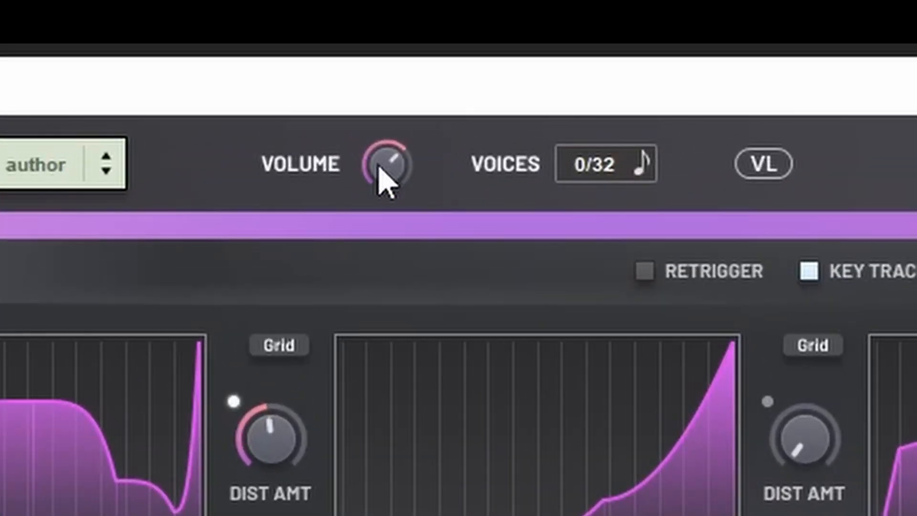
{"action": "left_click_drag", "start_coordinate": [405, 163], "coordinate": [405, 213]}
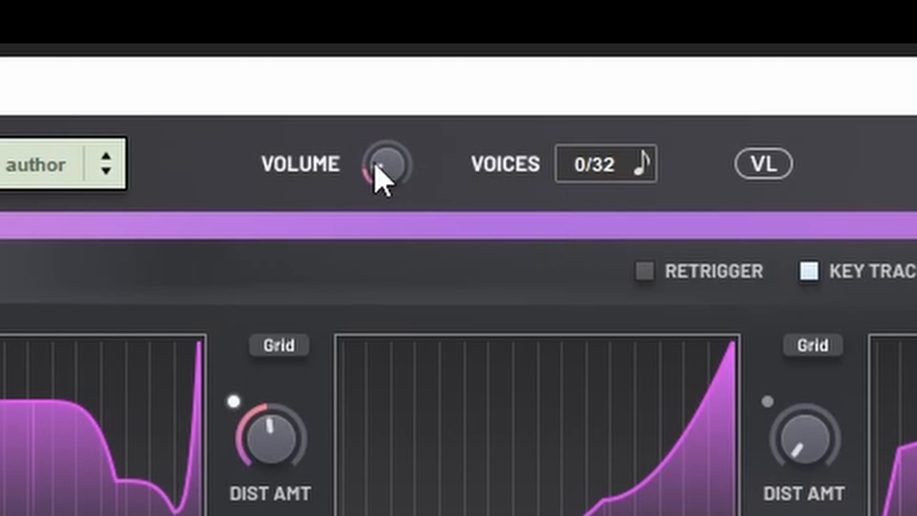
{"action": "left_click_drag", "start_coordinate": [374, 164], "coordinate": [375, 145]}
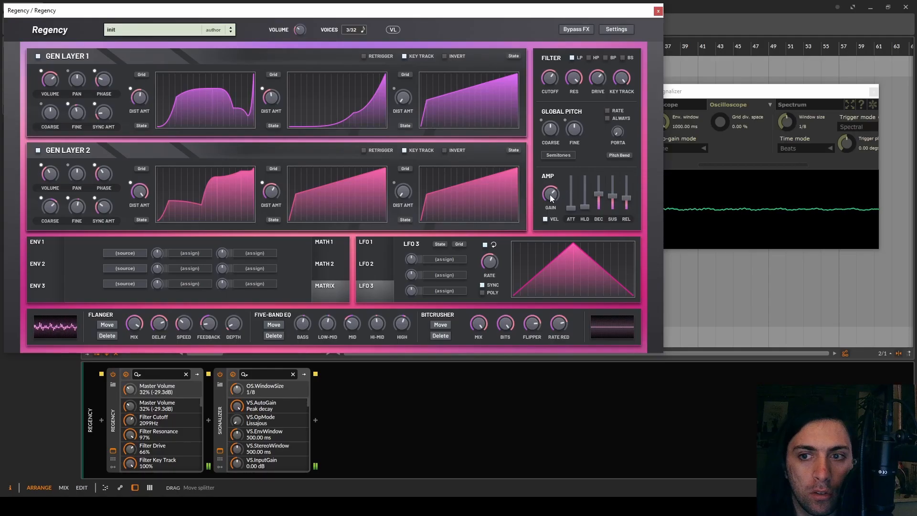
- Trade amp gain against master volume, ending with the gain at 94% (-1.1 dB) and the volume at 39% (-24.2 dB)
{"action": "left_click_drag", "start_coordinate": [550, 195], "coordinate": [550, 214]}
{"action": "left_click_drag", "start_coordinate": [299, 30], "coordinate": [300, 17]}
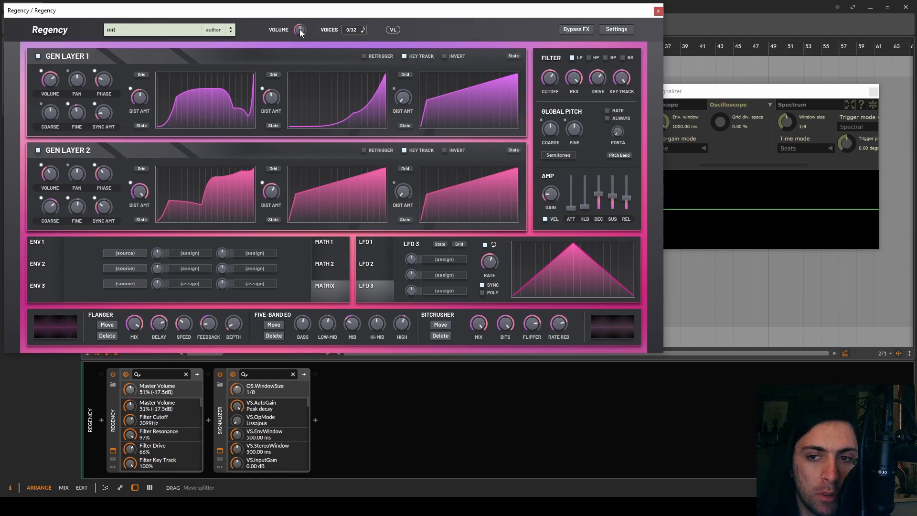
{"action": "left_click_drag", "start_coordinate": [549, 198], "coordinate": [549, 185]}
{"action": "left_click_drag", "start_coordinate": [300, 29], "coordinate": [300, 36]}
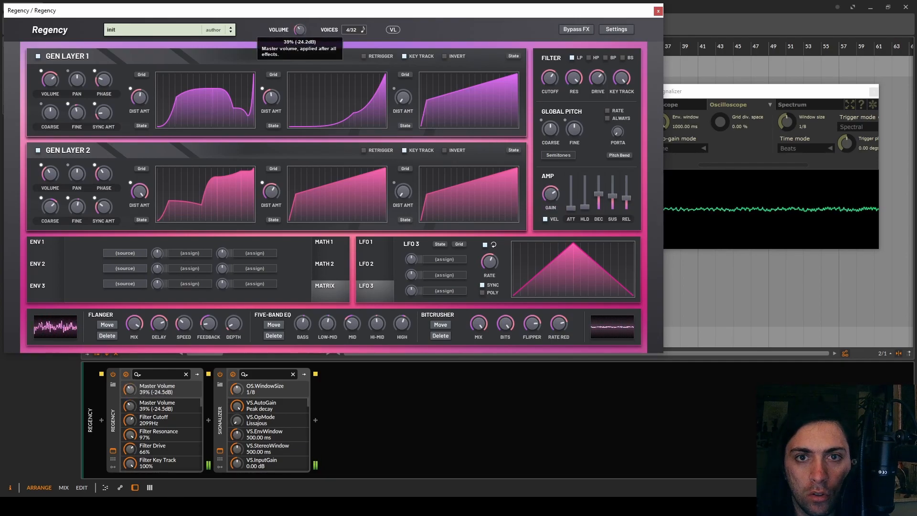
{"action": "left_click_drag", "start_coordinate": [550, 192], "coordinate": [550, 187]}
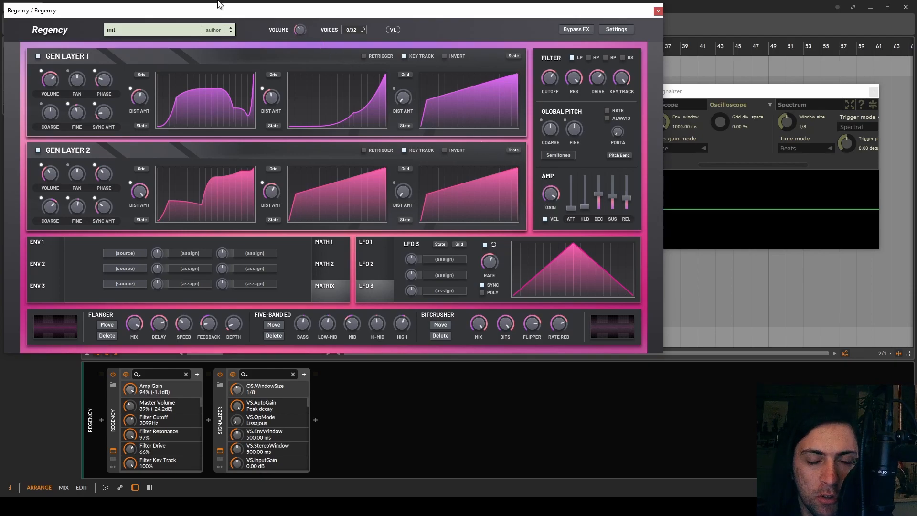
- Lower the amp gain and the bitcrusher mix, and raise the master volume to 75% (-7.5 dB)
{"action": "left_click_drag", "start_coordinate": [300, 30], "coordinate": [300, 29]}
{"action": "left_click", "coordinate": [552, 197]}
{"action": "left_click", "coordinate": [471, 324]}
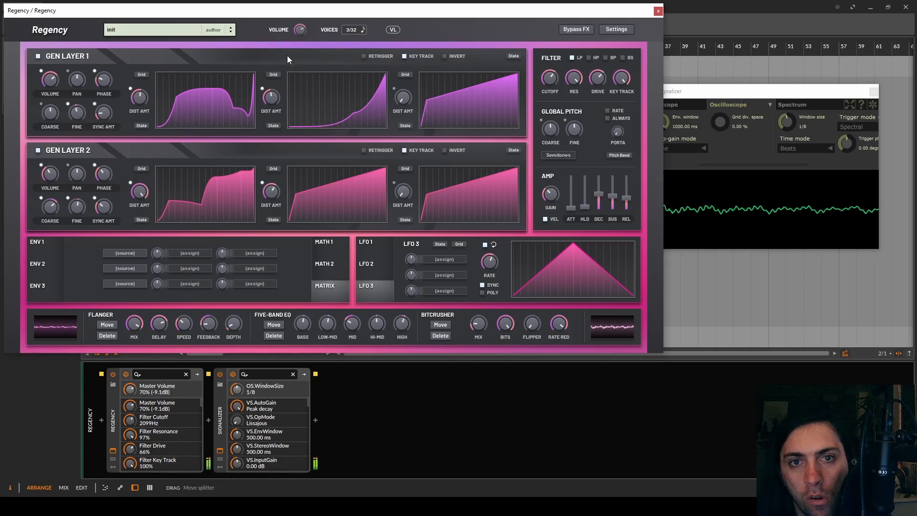
{"action": "left_click_drag", "start_coordinate": [299, 32], "coordinate": [299, 30]}
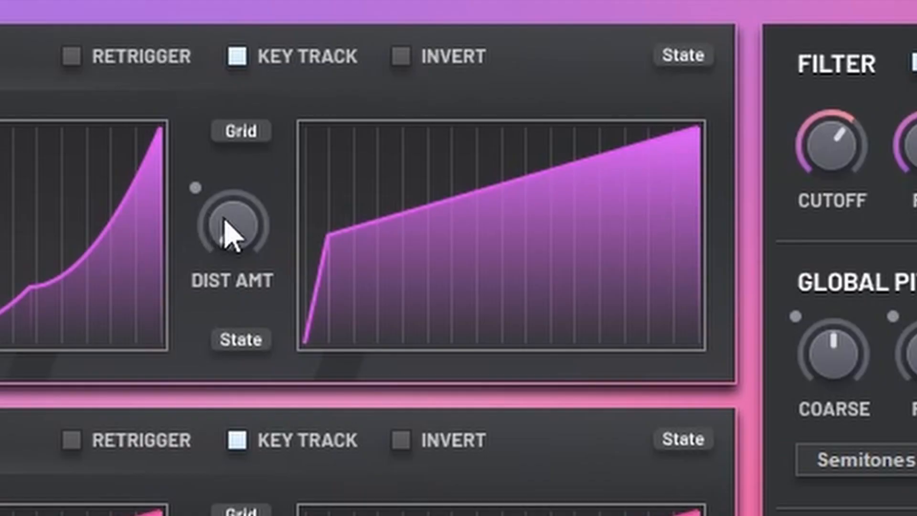
- Raise Gen Layer 1's third distortion amount slightly and reshape its curve into a rising slope with two added points
{"action": "mouse_move", "coordinate": [226, 234]}
{"action": "left_mouse_down"}
{"action": "mouse_move", "coordinate": [225, 210]}
{"action": "mouse_move", "coordinate": [225, 225]}
{"action": "left_mouse_up"}
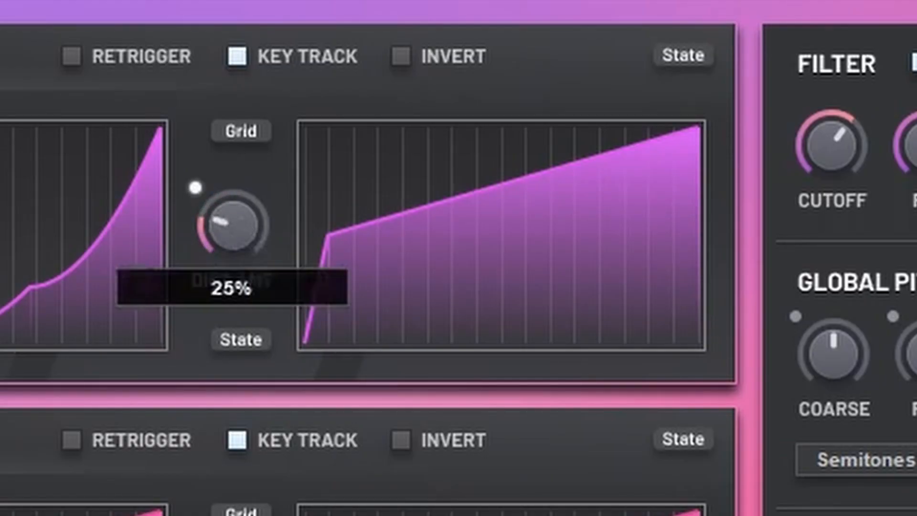
{"action": "left_click_drag", "start_coordinate": [328, 234], "coordinate": [529, 276]}
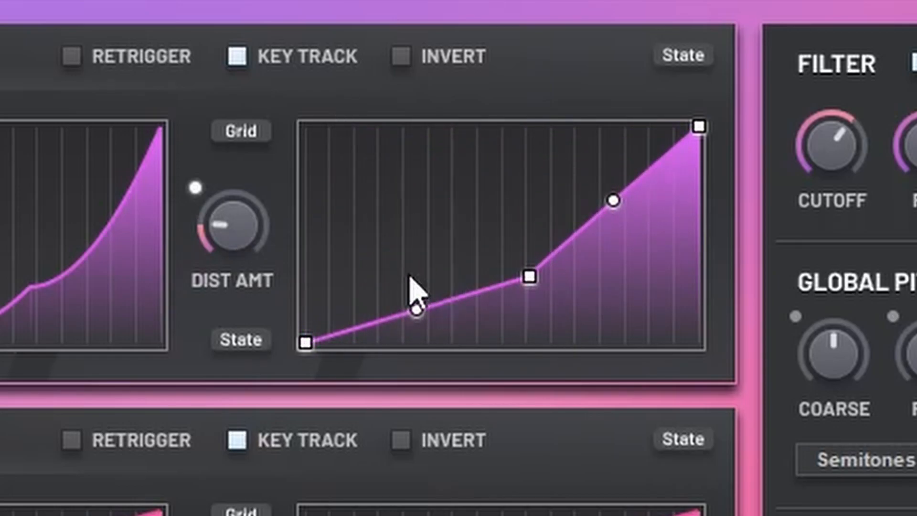
{"action": "double_click", "coordinate": [411, 209]}
{"action": "left_click_drag", "start_coordinate": [411, 209], "coordinate": [447, 323]}
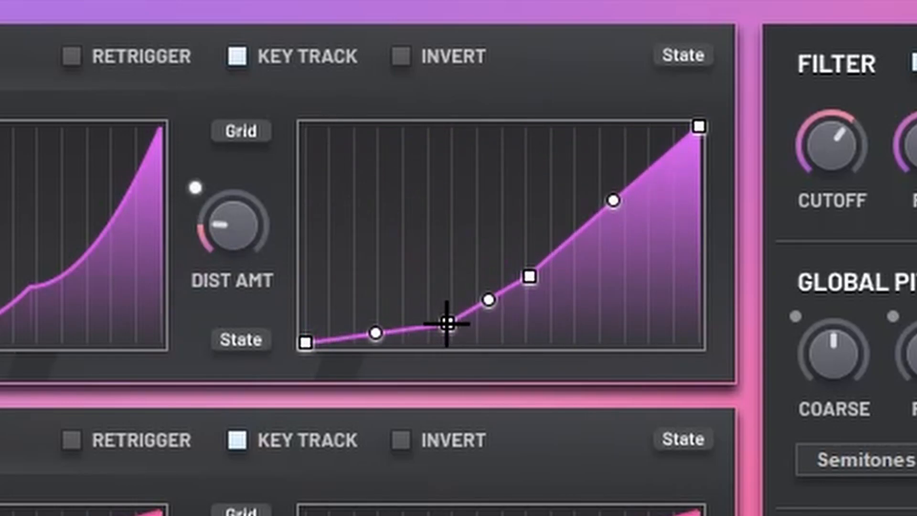
{"action": "double_click", "coordinate": [599, 152]}
{"action": "right_click", "coordinate": [599, 151]}
{"action": "left_click", "coordinate": [587, 144]}
{"action": "left_click_drag", "start_coordinate": [599, 151], "coordinate": [616, 204]}
- Bend the segments of Gen Layer 1's third curve and raise its distortion amount further
{"action": "left_click_drag", "start_coordinate": [375, 332], "coordinate": [378, 252]}
{"action": "mouse_move", "coordinate": [377, 321]}
{"action": "left_mouse_down"}
{"action": "mouse_move", "coordinate": [381, 337]}
{"action": "mouse_move", "coordinate": [385, 327]}
{"action": "left_mouse_up"}
{"action": "left_click_drag", "start_coordinate": [488, 299], "coordinate": [499, 333]}
{"action": "mouse_move", "coordinate": [572, 239]}
{"action": "left_mouse_down"}
{"action": "mouse_move", "coordinate": [576, 208]}
{"action": "mouse_move", "coordinate": [574, 224]}
{"action": "left_mouse_up"}
{"action": "left_click_drag", "start_coordinate": [661, 165], "coordinate": [673, 191]}
{"action": "mouse_move", "coordinate": [233, 225]}
{"action": "left_mouse_down"}
{"action": "mouse_move", "coordinate": [232, 200]}
{"action": "mouse_move", "coordinate": [232, 248]}
{"action": "mouse_move", "coordinate": [233, 196]}
{"action": "mouse_move", "coordinate": [232, 206]}
{"action": "left_mouse_up"}
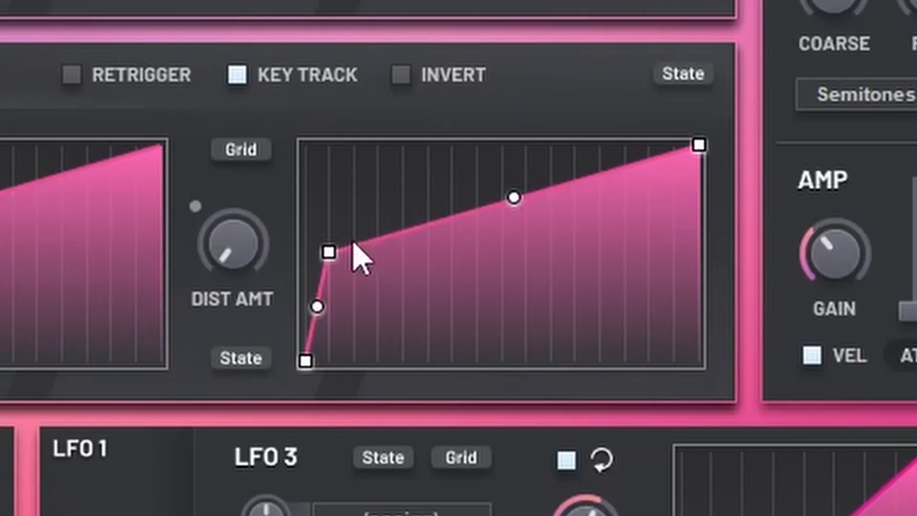
- Raise Gen Layer 2's third distortion amount to 88% and reshape its curve into a steep early rise with one added point
{"action": "left_click_drag", "start_coordinate": [329, 248], "coordinate": [498, 300]}
{"action": "left_click_drag", "start_coordinate": [233, 245], "coordinate": [233, 220]}
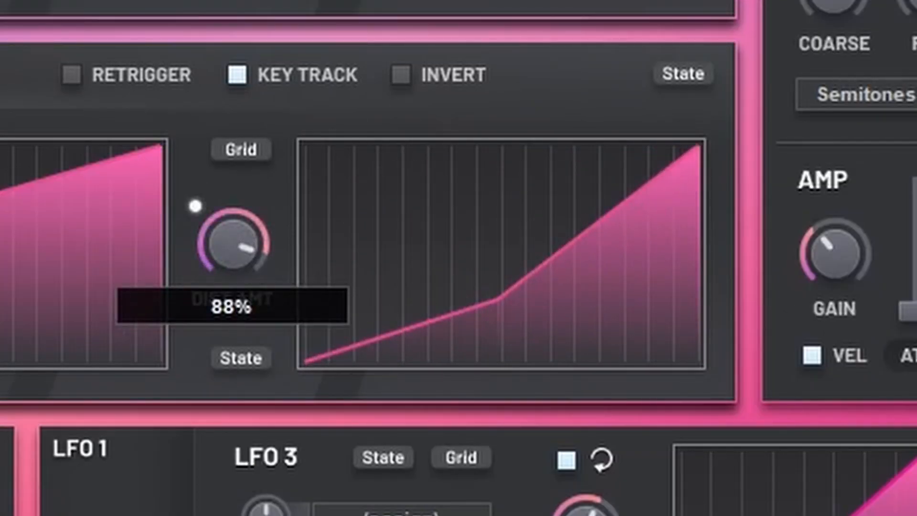
{"action": "left_click_drag", "start_coordinate": [503, 293], "coordinate": [345, 270]}
{"action": "left_click_drag", "start_coordinate": [324, 314], "coordinate": [328, 299]}
{"action": "double_click", "coordinate": [429, 254]}
{"action": "left_click_drag", "start_coordinate": [428, 254], "coordinate": [457, 220]}
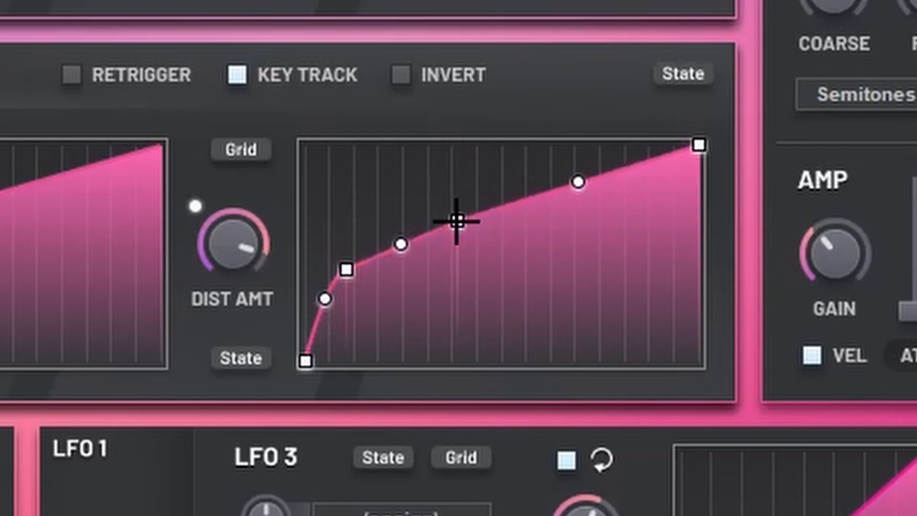
- Bend the last two segments of Gen Layer 2's third curve and reduce its distortion amount
{"action": "mouse_move", "coordinate": [400, 244]}
{"action": "left_mouse_down"}
{"action": "mouse_move", "coordinate": [401, 209]}
{"action": "mouse_move", "coordinate": [401, 230]}
{"action": "left_mouse_up"}
{"action": "left_click_drag", "start_coordinate": [585, 182], "coordinate": [592, 209]}
{"action": "left_click_drag", "start_coordinate": [233, 241], "coordinate": [251, 277]}
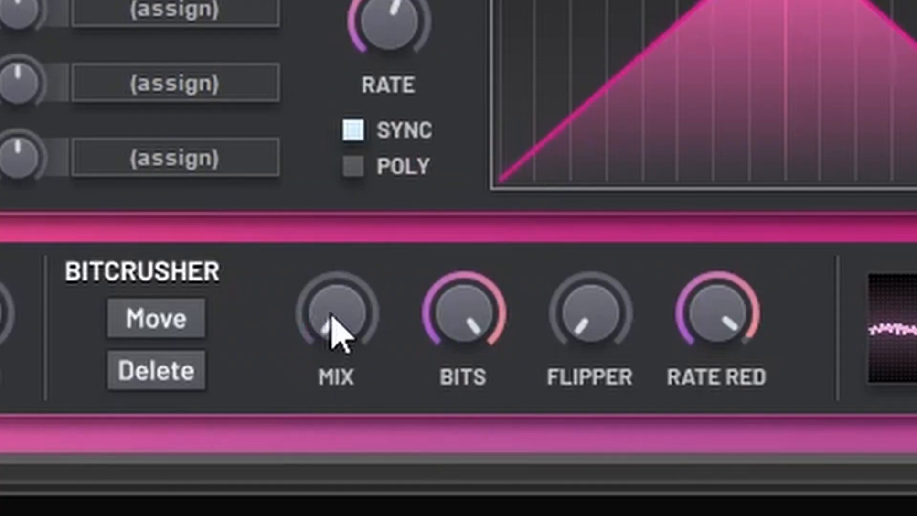
- Set the bitcrusher mix to 11%, fine-tune its rate reduction and set the master volume to 73% (-8.2 dB)
{"action": "left_click_drag", "start_coordinate": [334, 321], "coordinate": [333, 312]}
{"action": "left_click_drag", "start_coordinate": [716, 343], "coordinate": [716, 334]}
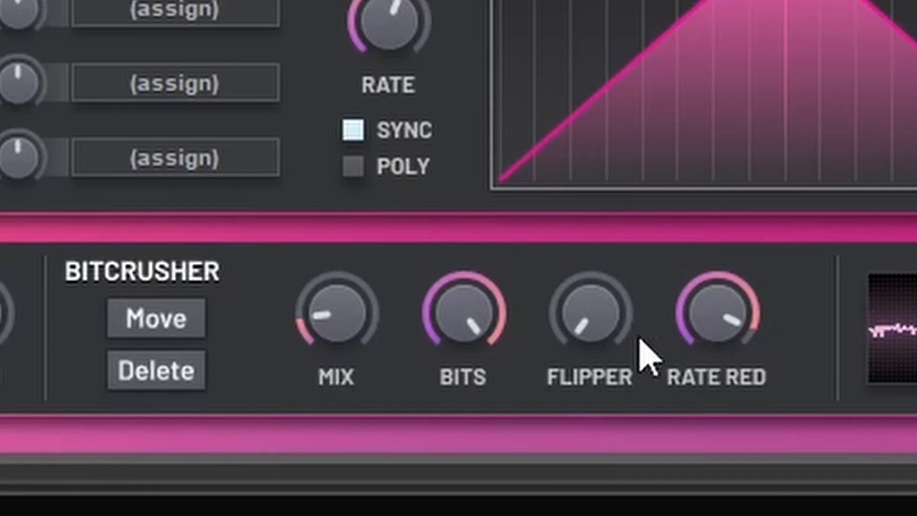
{"action": "left_click_drag", "start_coordinate": [493, 311], "coordinate": [475, 327]}
{"action": "left_click_drag", "start_coordinate": [337, 314], "coordinate": [337, 316]}
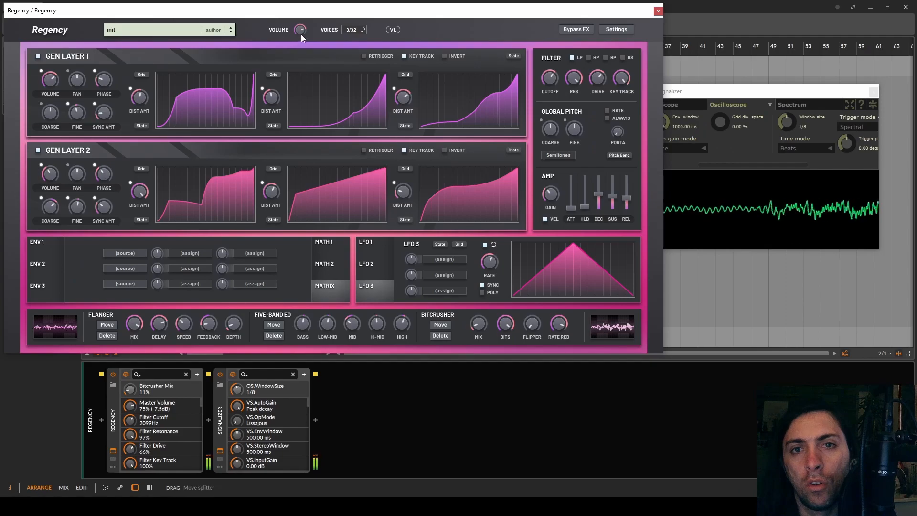
{"action": "left_click_drag", "start_coordinate": [300, 30], "coordinate": [300, 30]}
- Raise the amp envelope's sustain to about 70% and set its release to 237 ms after trying 2.70 s
{"action": "mouse_move", "coordinate": [367, 125]}
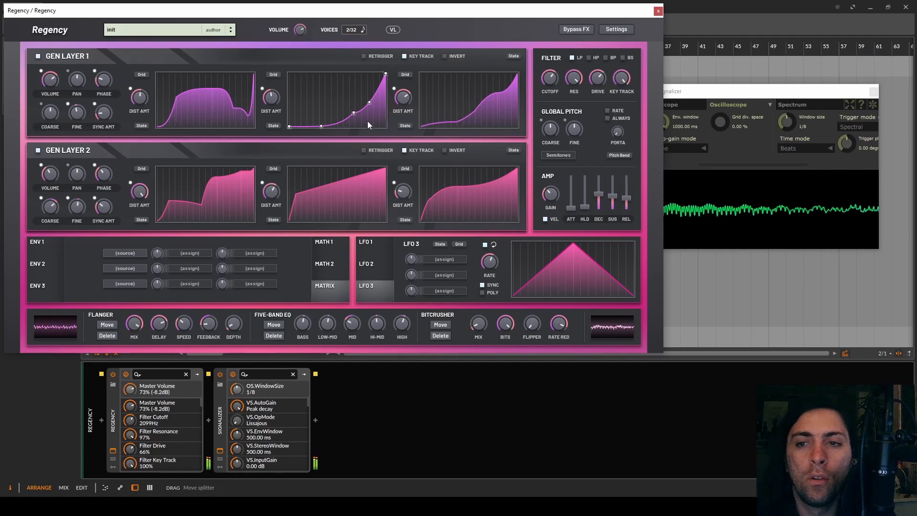
{"action": "left_click_drag", "start_coordinate": [614, 196], "coordinate": [612, 181]}
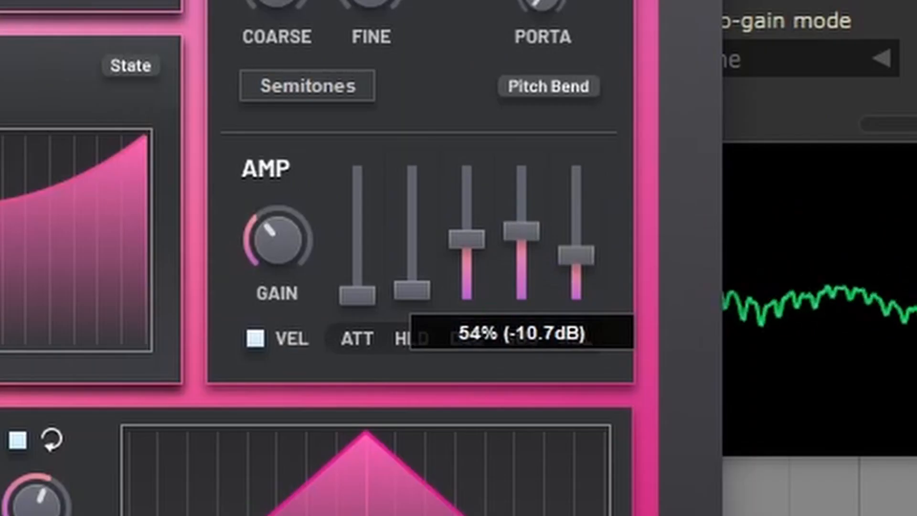
{"action": "left_click_drag", "start_coordinate": [522, 184], "coordinate": [522, 207]}
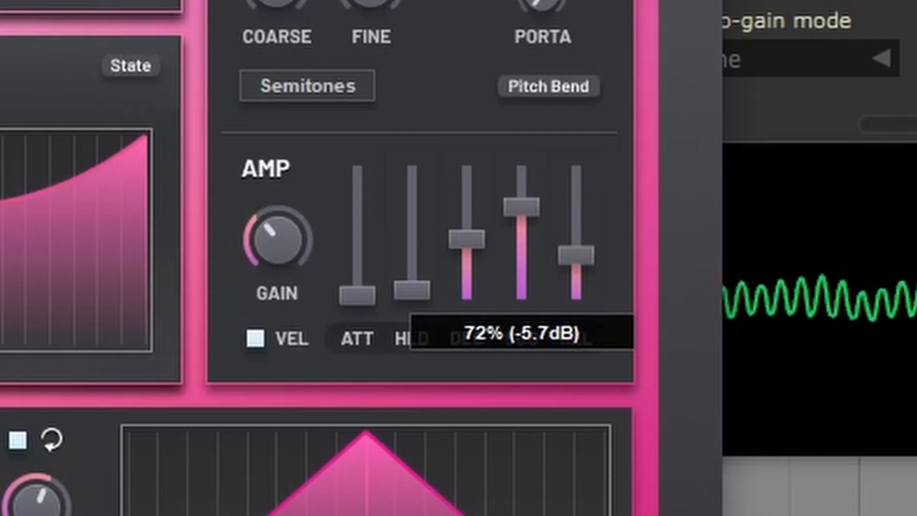
{"action": "left_click_drag", "start_coordinate": [562, 261], "coordinate": [576, 221]}
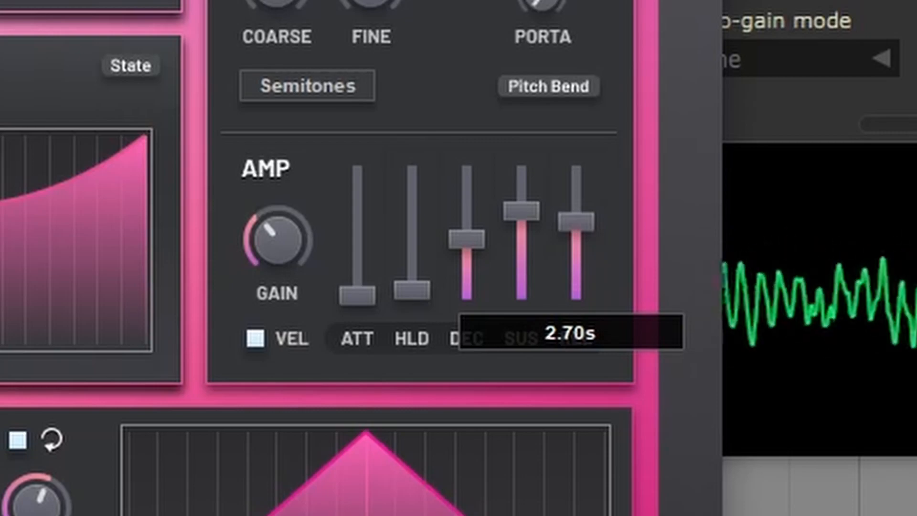
{"action": "left_click_drag", "start_coordinate": [576, 221], "coordinate": [578, 259]}
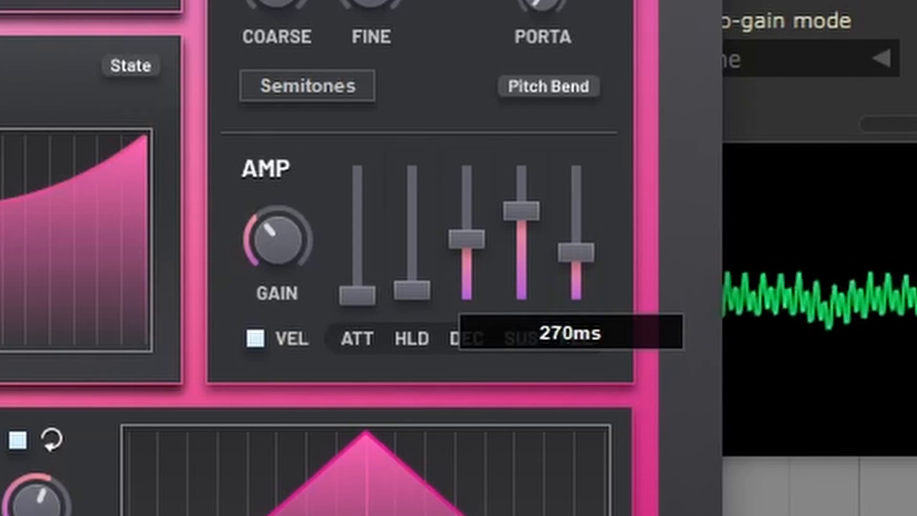
{"action": "left_click_drag", "start_coordinate": [576, 253], "coordinate": [576, 254]}
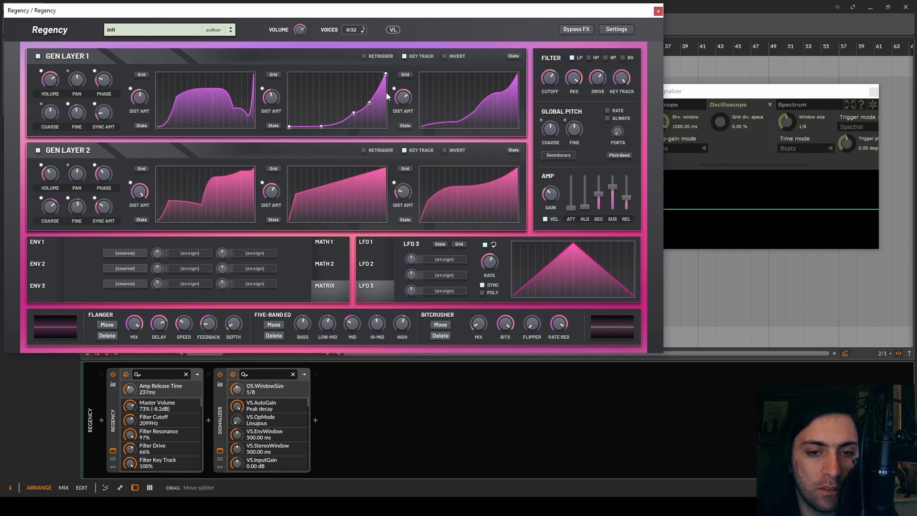
- Save the current patch under the name Funk
{"action": "left_click", "coordinate": [143, 29]}
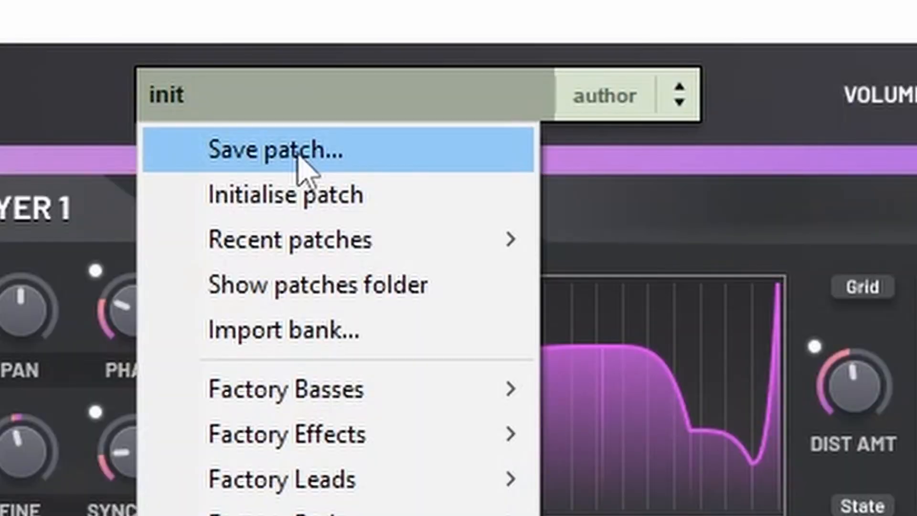
{"action": "left_click", "coordinate": [300, 163]}
{"action": "type", "text": "Funk"}
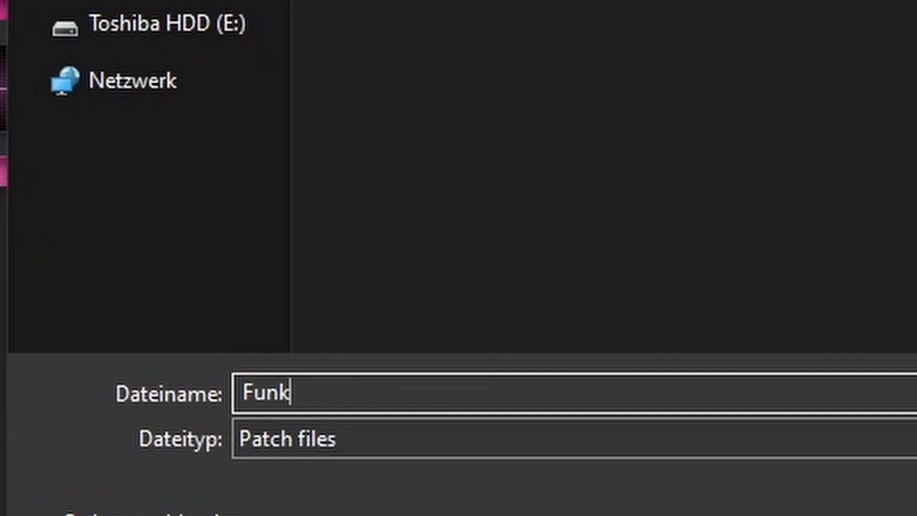
{"action": "key", "text": "Return"}
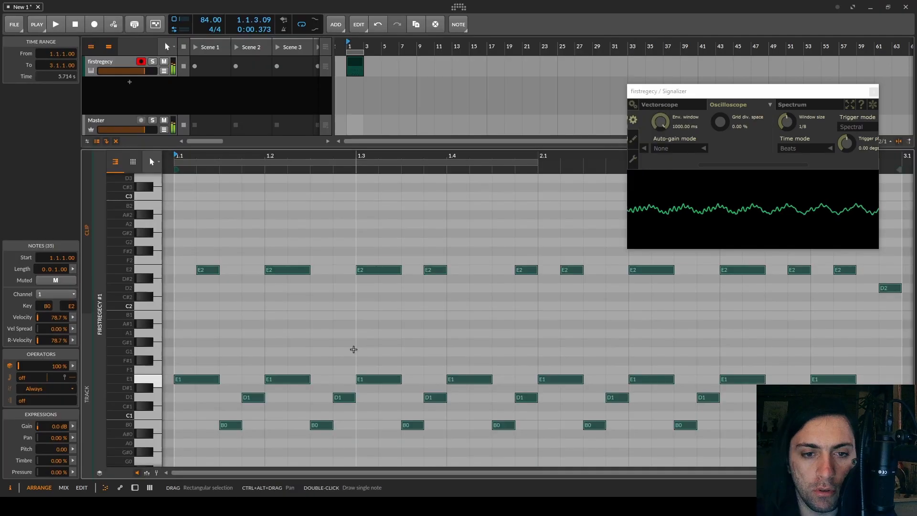
- Transpose the bass clip's selected notes up two semitones from E1 to F#1 and play the clip
{"action": "scroll", "coordinate": [353, 349], "scroll_direction": "down", "scroll_amount": 2}
{"action": "key", "text": "space"}
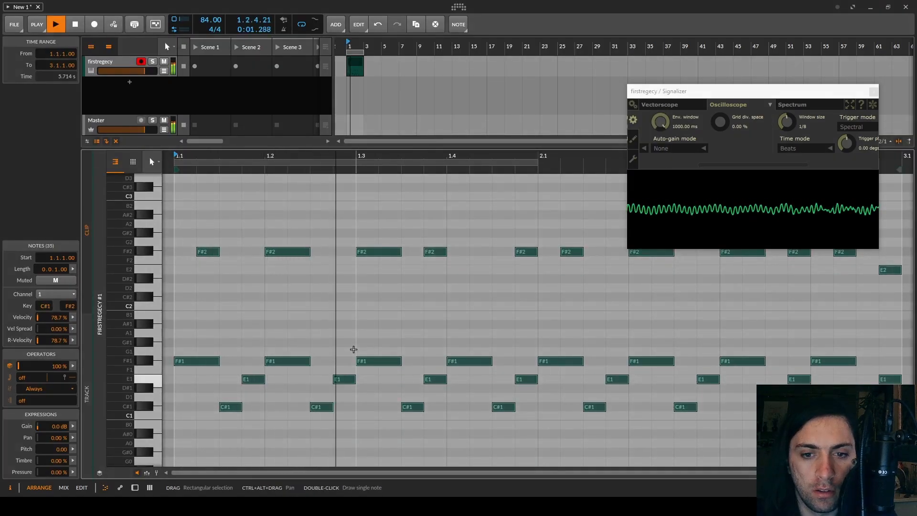
{"action": "key", "text": "space"}
- Transpose the selected notes down seven semitones so the main low notes sit on B0, and play the clip
{"action": "scroll", "coordinate": [353, 349], "scroll_direction": "up", "scroll_amount": 2}
{"action": "key", "text": "Down"}
{"action": "key", "text": "Down"}
{"action": "key", "text": "Down"}
{"action": "key", "text": "Down"}
{"action": "key", "text": "Down"}
{"action": "key", "text": "space"}
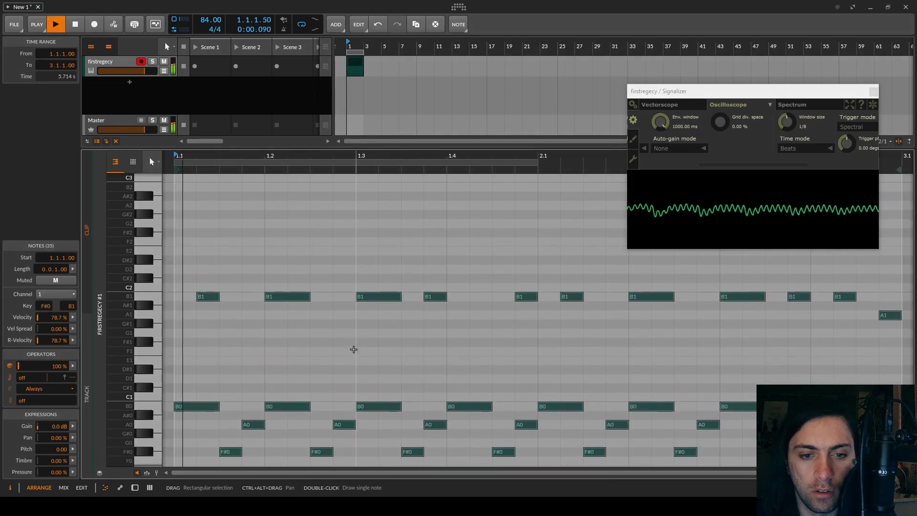
{"action": "key", "text": "space"}
- Transpose the selected notes down one octave to B-1 and play the clip
{"action": "key", "text": "shift+Down"}
{"action": "key", "text": "space"}
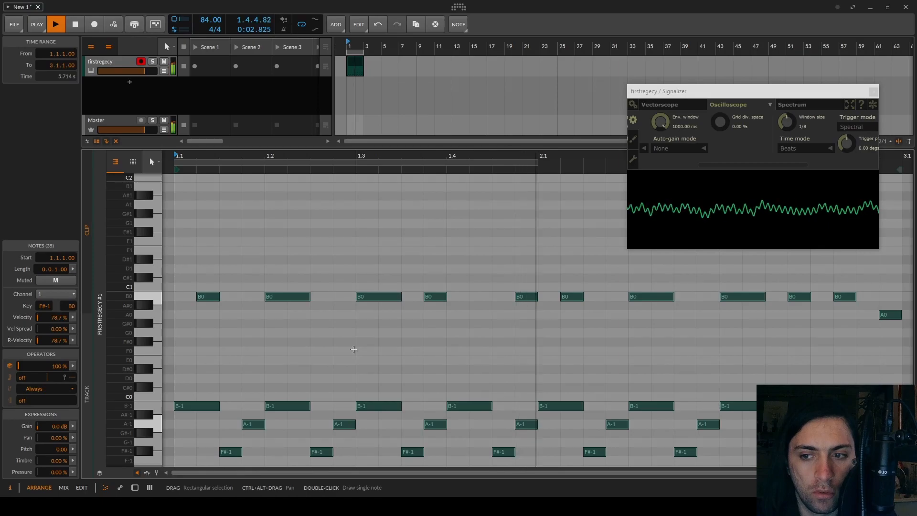
{"action": "key", "text": "space"}
- Transpose the selected notes up five semitones so the main low notes sit on E0, and play the clip
{"action": "key", "text": "Up"}
{"action": "key", "text": "Up"}
{"action": "key", "text": "Up"}
{"action": "key", "text": "Up"}
{"action": "key", "text": "Up"}
{"action": "key", "text": "Up"}
{"action": "key", "text": "Down"}
{"action": "key", "text": "Down"}
{"action": "key", "text": "Up"}
{"action": "key", "text": "space"}
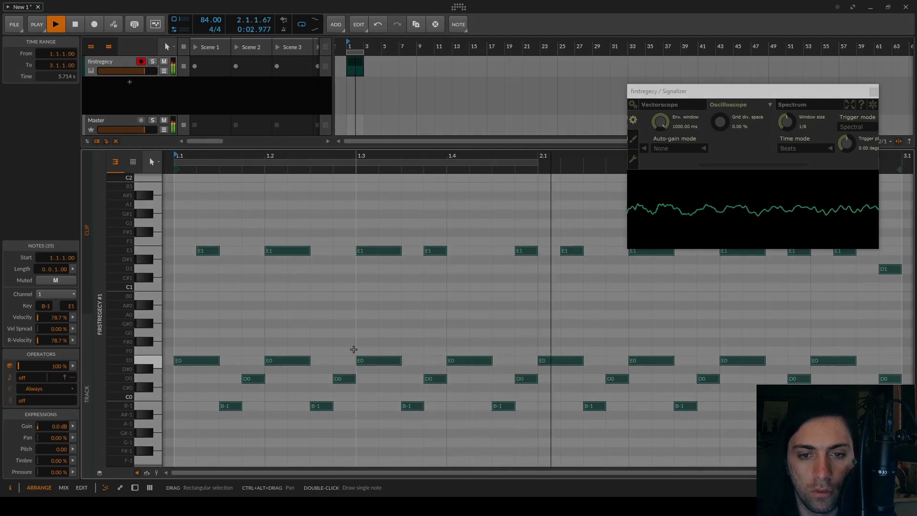
{"action": "key", "text": "space"}
- Transpose the selected notes up two more semitones to F#0 and play the whole two-bar clip
{"action": "key", "text": "Up"}
{"action": "key", "text": "Up"}
{"action": "key", "text": "space"}
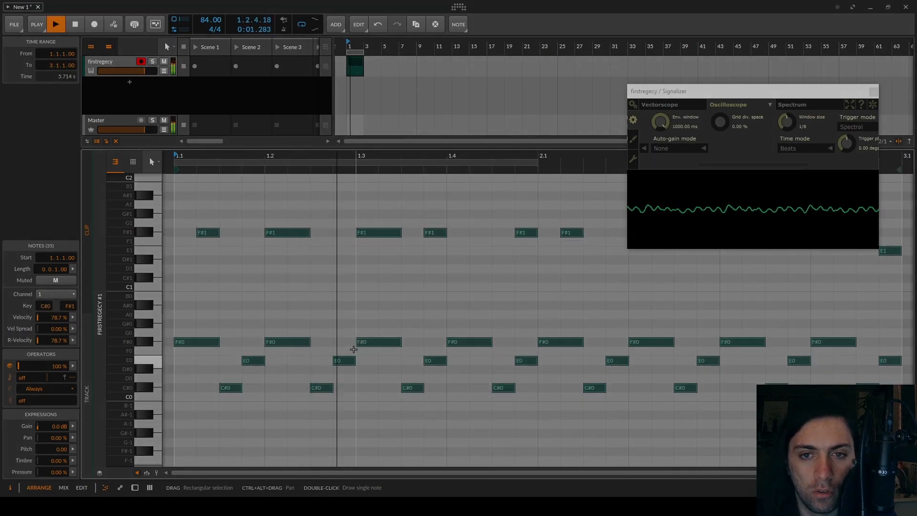
{"action": "scroll", "coordinate": [347, 346], "scroll_direction": "down", "scroll_amount": 3}
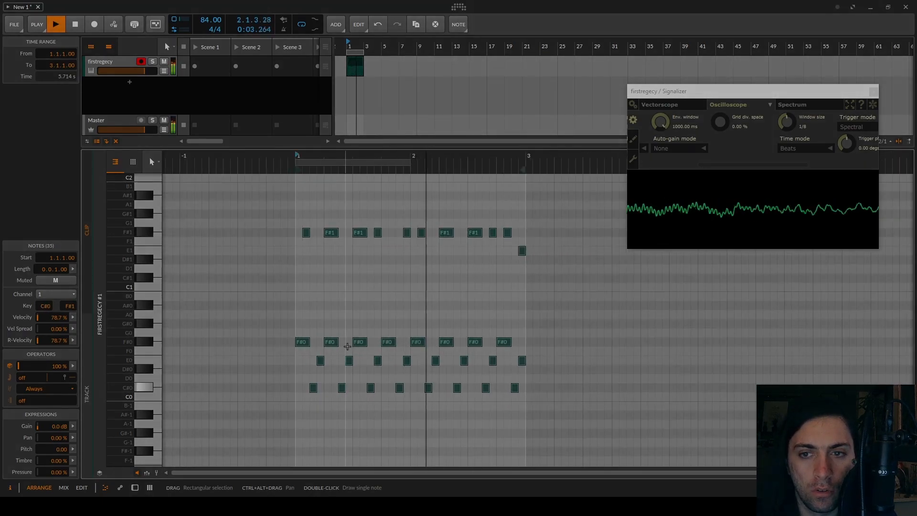
- Transpose the selected notes up seven semitones so the main low notes sit on C#1 while the clip plays
{"action": "key", "text": "Up"}
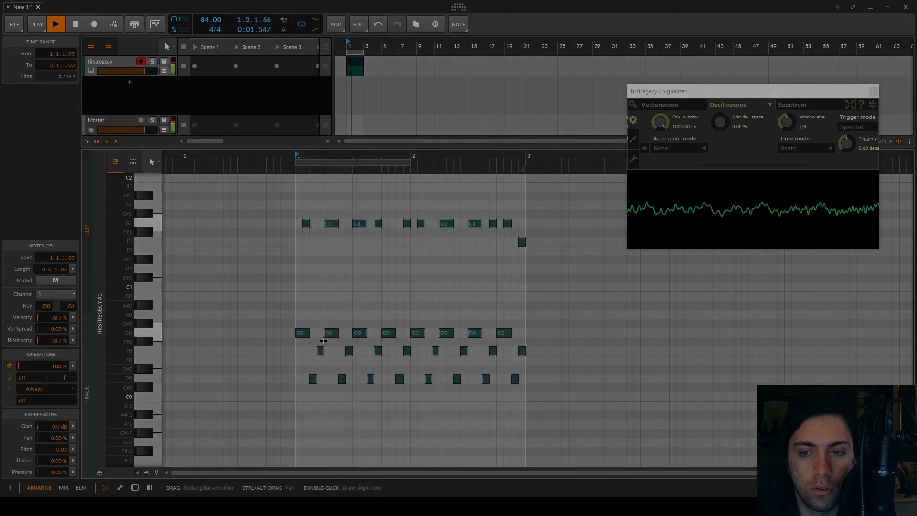
{"action": "key", "text": "Up"}
{"action": "key", "text": "Up"}
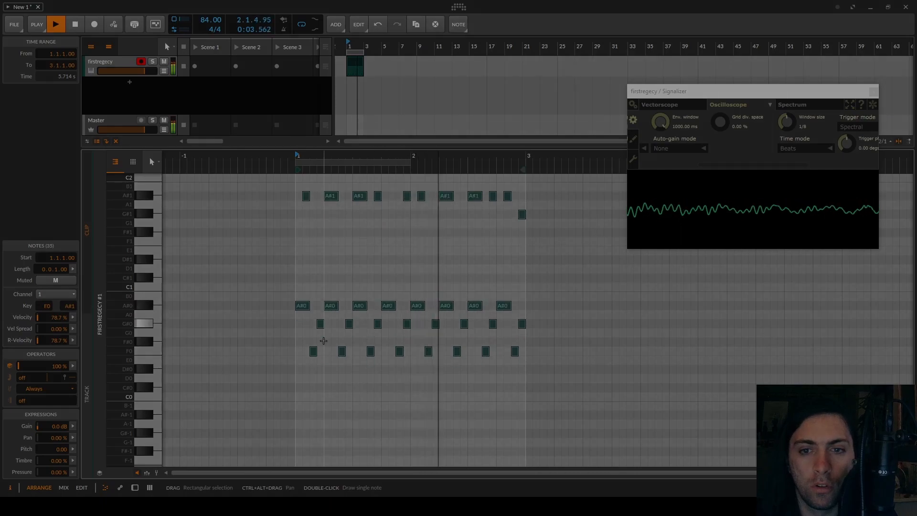
{"action": "key", "text": "Up"}
{"action": "key", "text": "Up"}
{"action": "key", "text": "Up"}
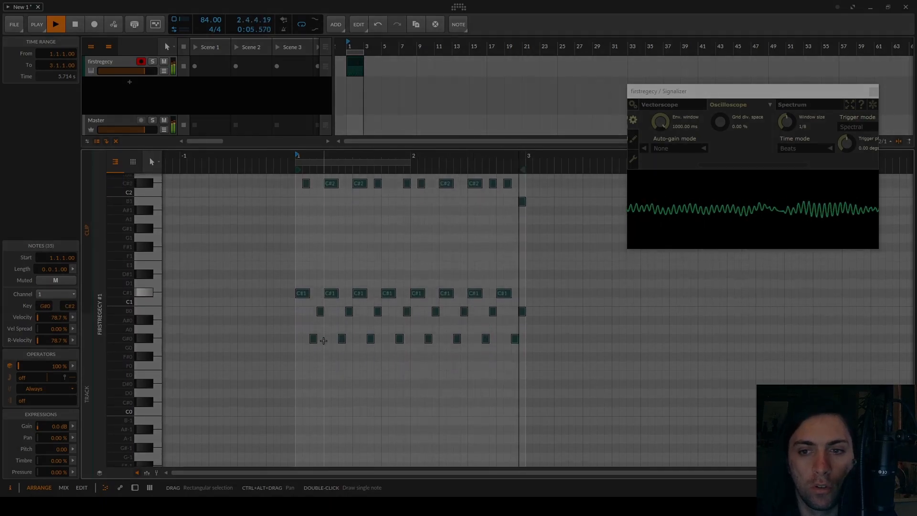
- Transpose the selected notes down six semitones so the main low notes sit on G0 while the clip plays
{"action": "key", "text": "Down"}
{"action": "key", "text": "Down"}
{"action": "key", "text": "Down"}
{"action": "key", "text": "Down"}
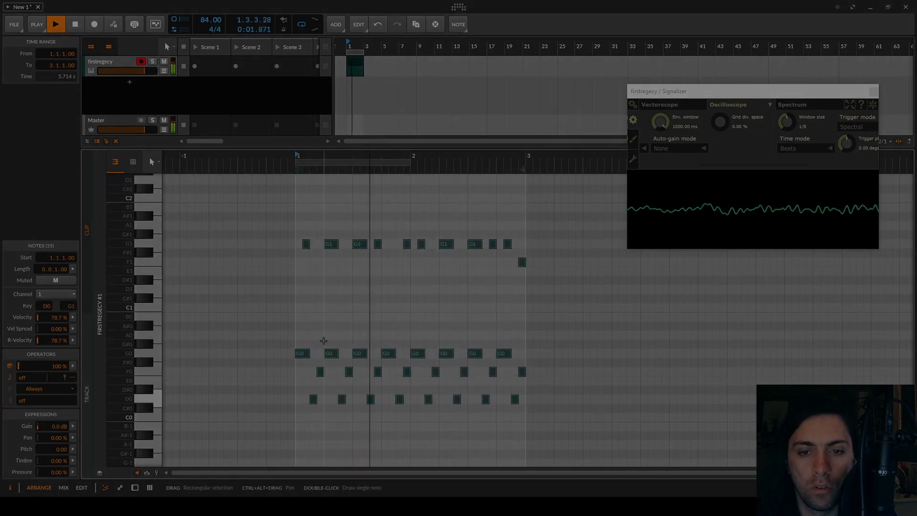
{"action": "key", "text": "Down"}
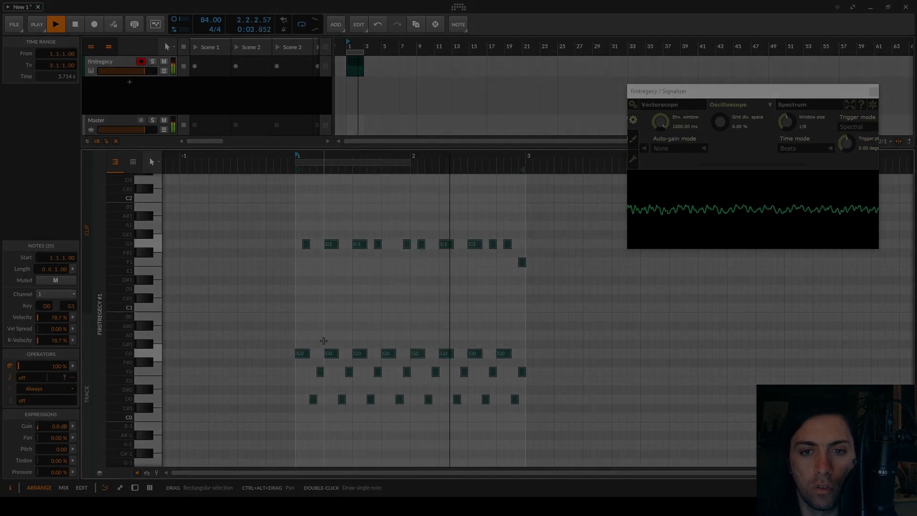
- Select only the upper row of notes and transpose it down five semitones so its main notes sit on D1
{"action": "left_click_drag", "start_coordinate": [269, 282], "coordinate": [620, 224]}
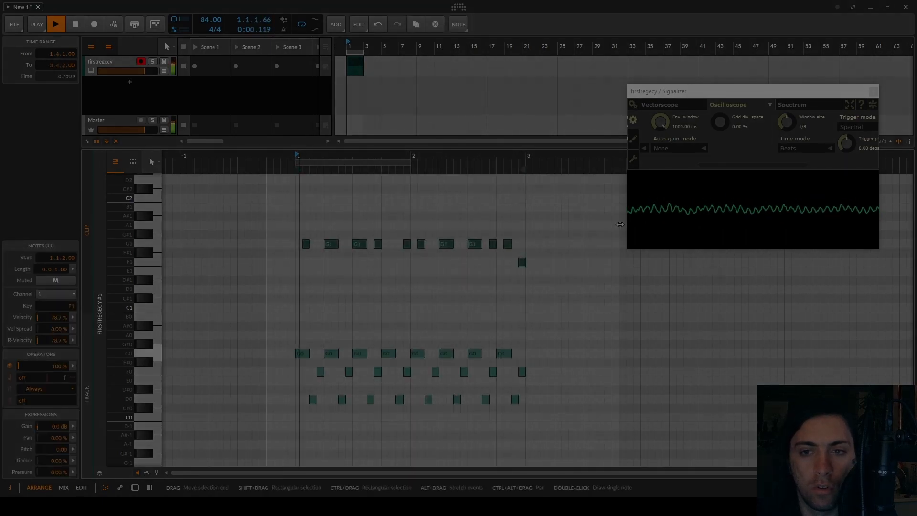
{"action": "key", "text": "Down"}
{"action": "key", "text": "Down"}
{"action": "key", "text": "Down"}
{"action": "key", "text": "Down"}
{"action": "key", "text": "Down"}
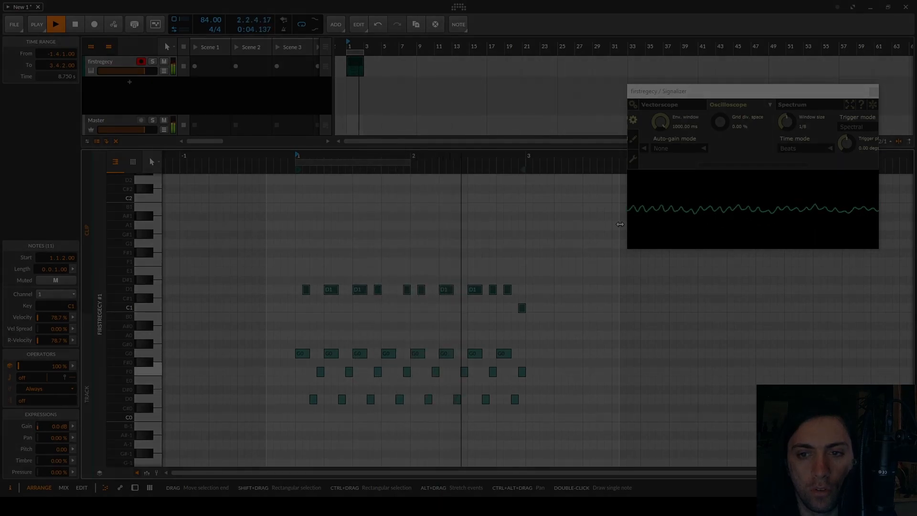
- Select all notes in the clip and transpose them up four semitones, putting the main low notes on B0 and upper notes on F#1
{"action": "left_click", "coordinate": [540, 245]}
{"action": "left_click_drag", "start_coordinate": [550, 265], "coordinate": [229, 430]}
{"action": "key", "text": "Up"}
{"action": "key", "text": "Up"}
{"action": "key", "text": "Up"}
{"action": "key", "text": "Up"}
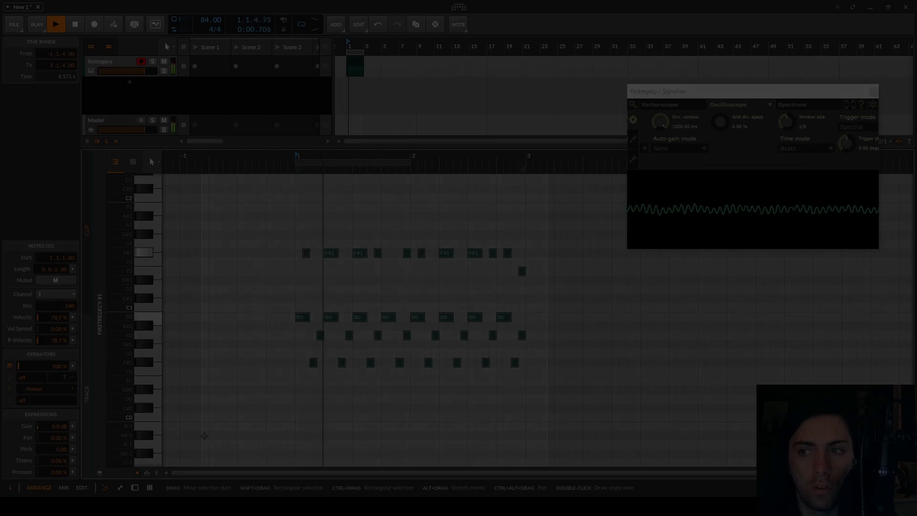
{"action": "scroll", "coordinate": [288, 408], "scroll_direction": "down", "scroll_amount": 2}
{"action": "scroll", "coordinate": [333, 369], "scroll_direction": "up", "scroll_amount": 2}
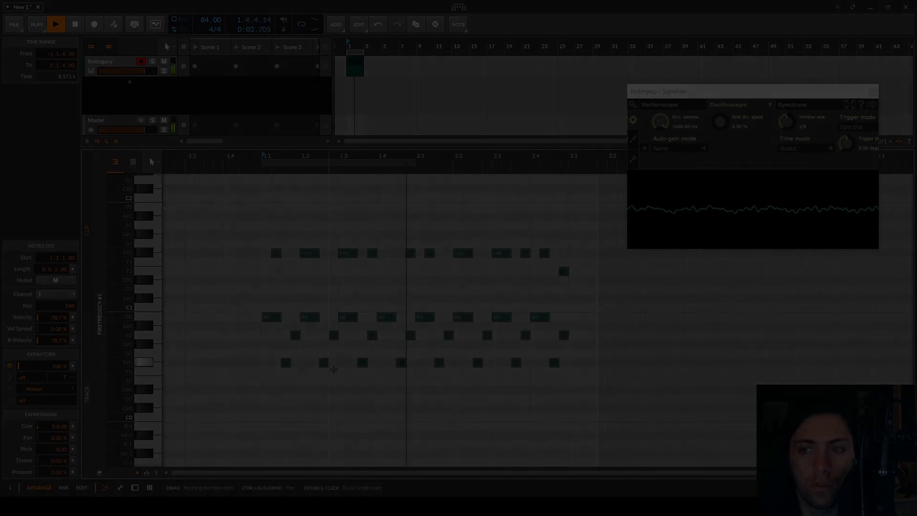